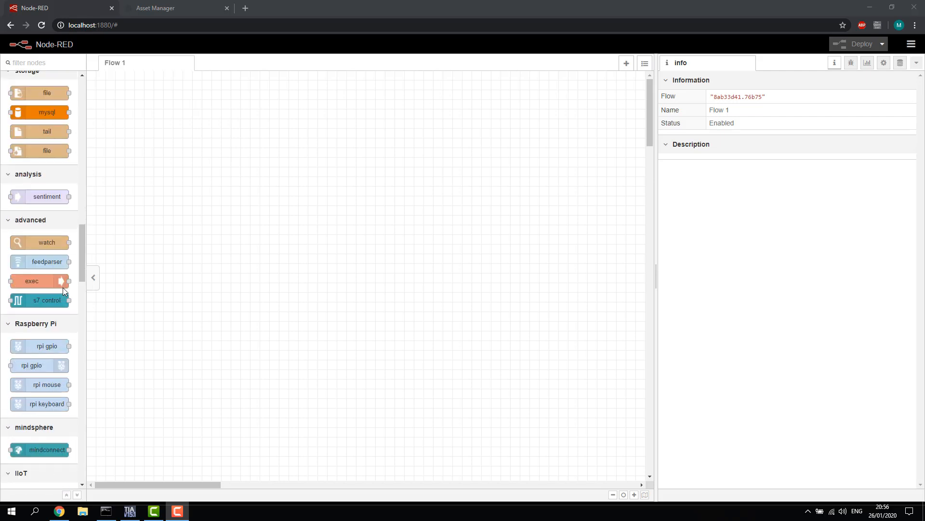
# - View the mindconnect node's help, and place an s7 input node in the upper-left area of Flow 1
pyautogui.scroll(-3, 38, 328)
pyautogui.click(44, 309)
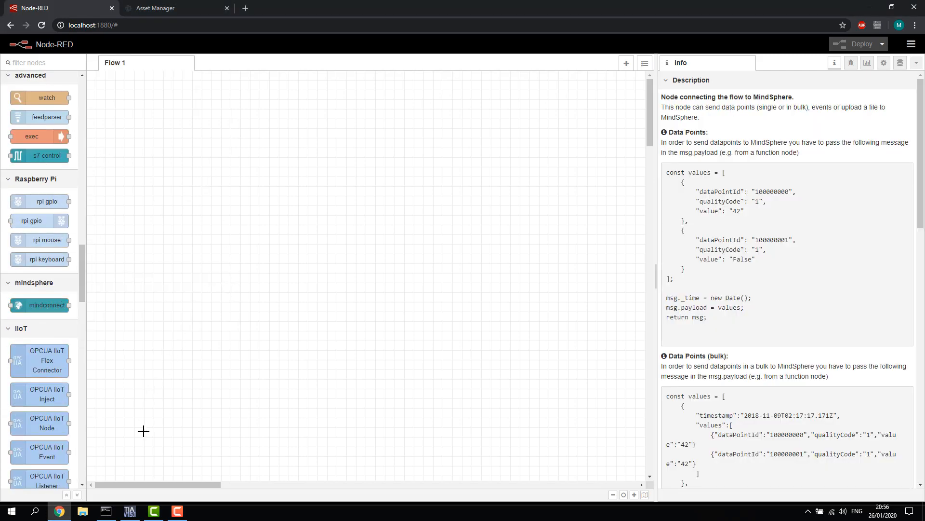
pyautogui.scroll(8, 58, 185)
pyautogui.scroll(4, 60, 176)
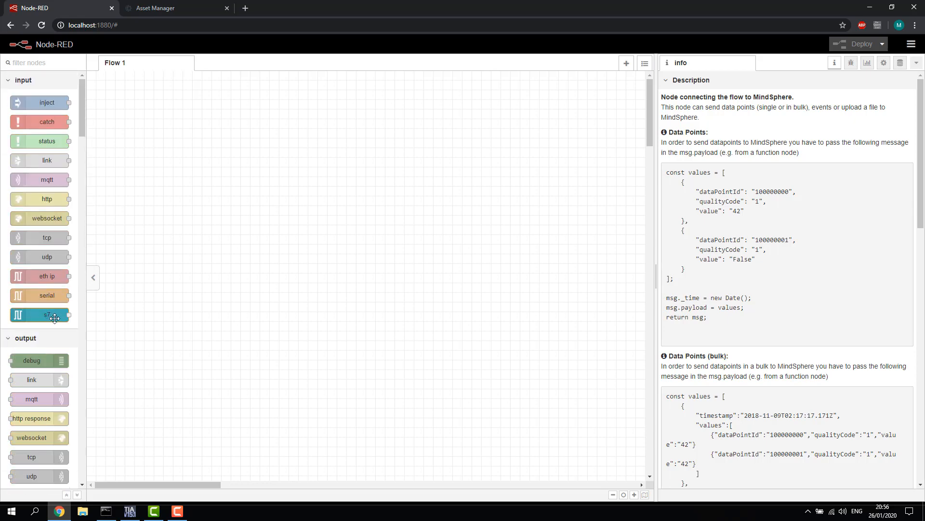
pyautogui.moveTo(60, 318)
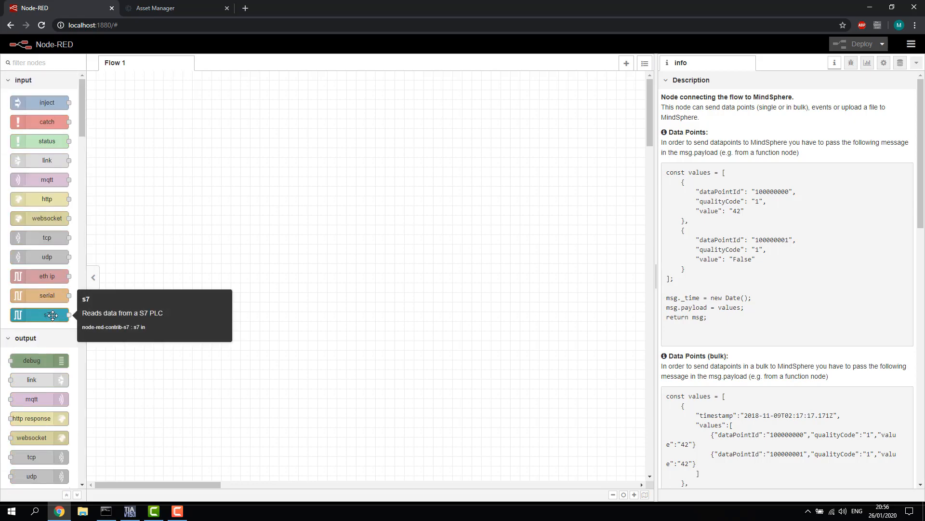
pyautogui.moveTo(53, 315); pyautogui.dragTo(183, 155)
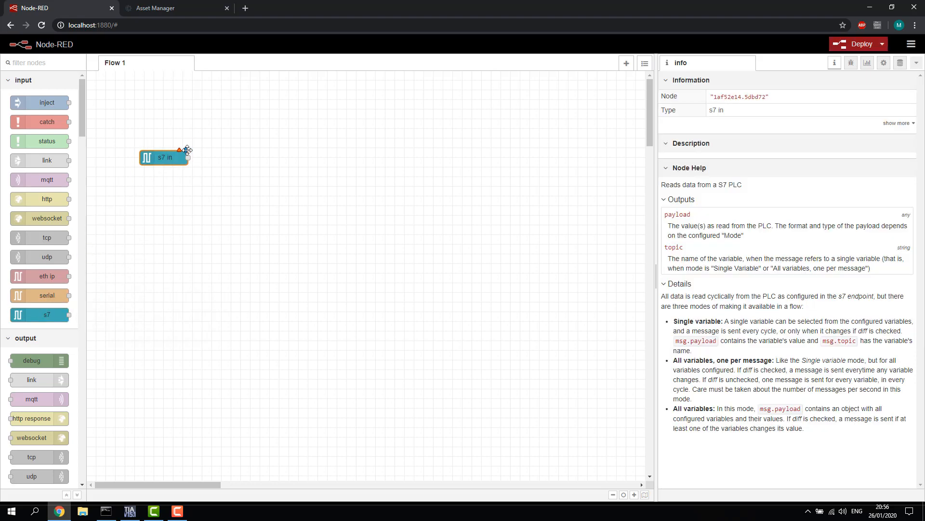
# - In TIA Portal, open data block PLC_Data_2_IoT [DB3], monitor its live values and check the Contador_valvula_Tank1 row
pyautogui.click(135, 509)
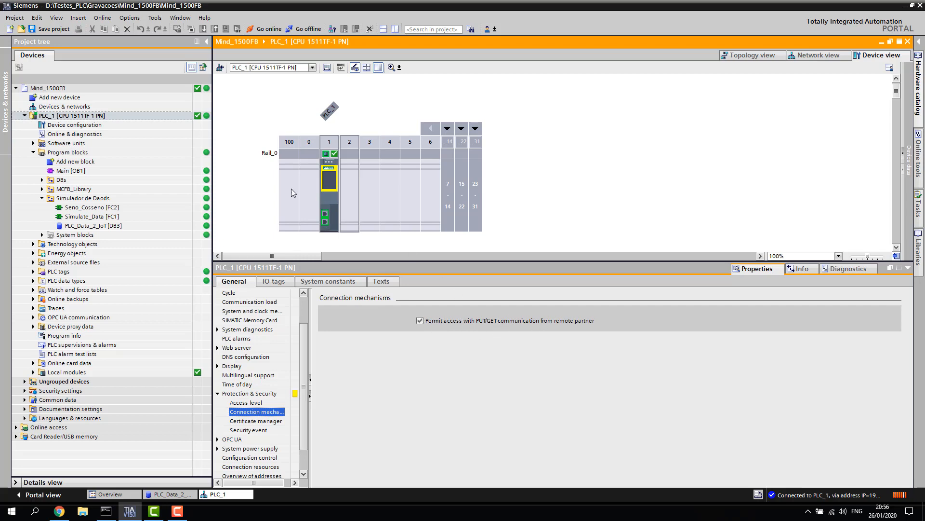
pyautogui.doubleClick(97, 226)
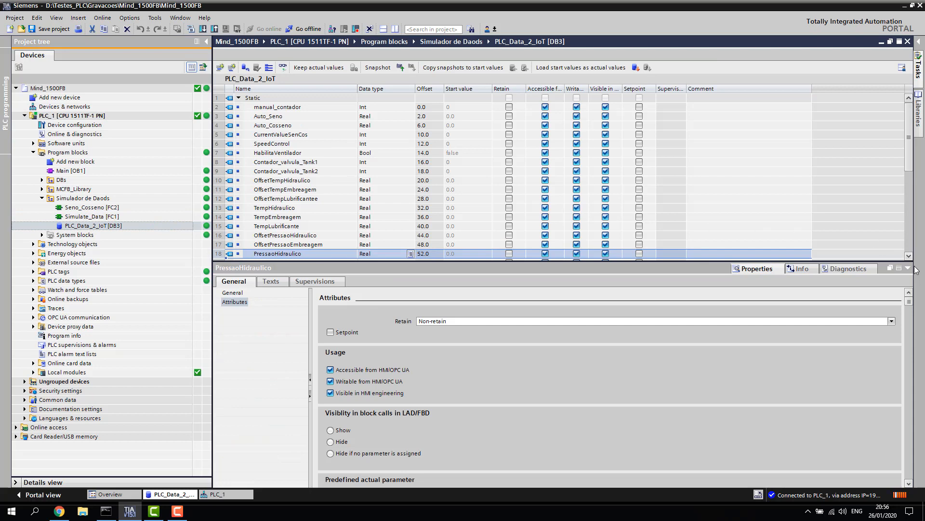
pyautogui.click(908, 268)
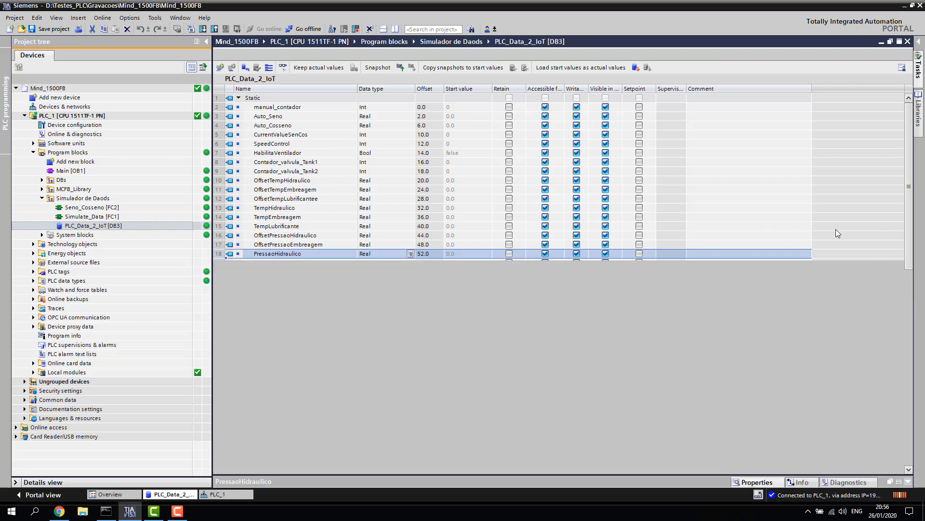
pyautogui.click(282, 68)
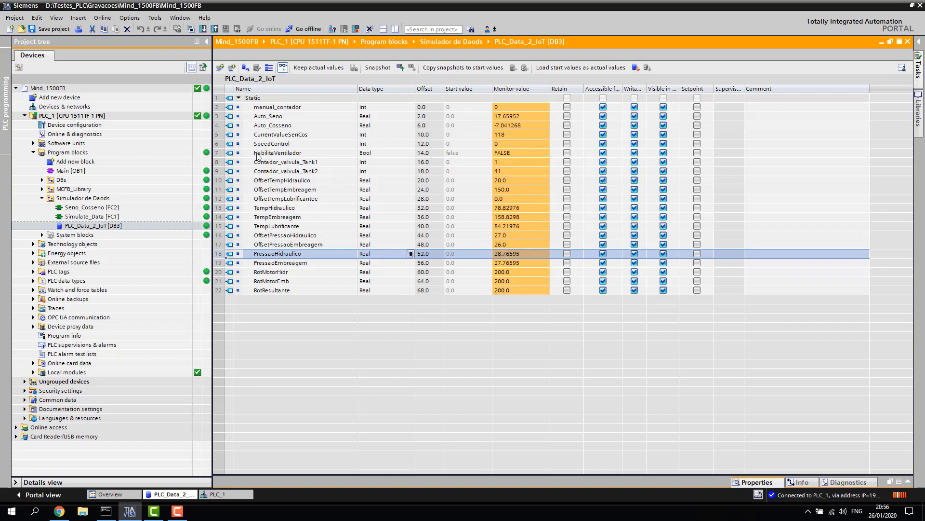
pyautogui.click(251, 163)
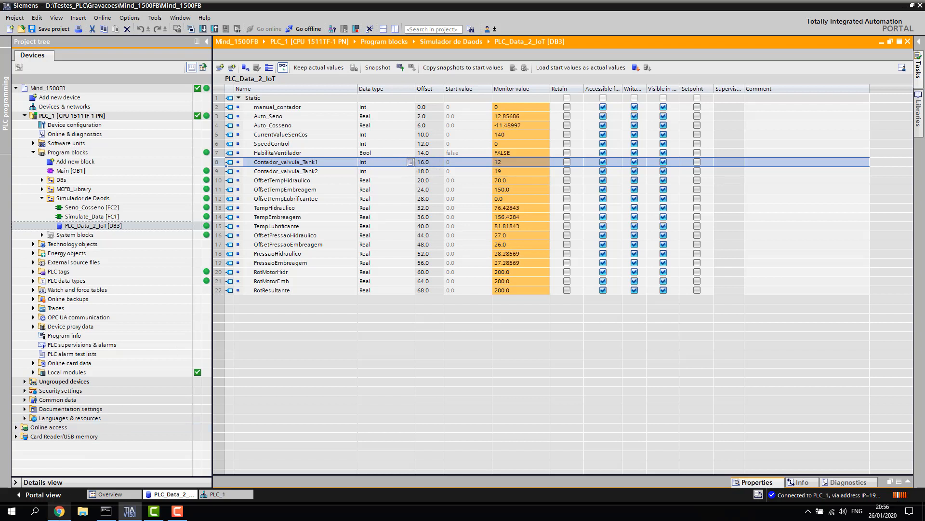
# - Back in Node-RED, start a new s7 endpoint for the s7 in node with IP address 192.168.137.15 and slot 1
pyautogui.click(59, 511)
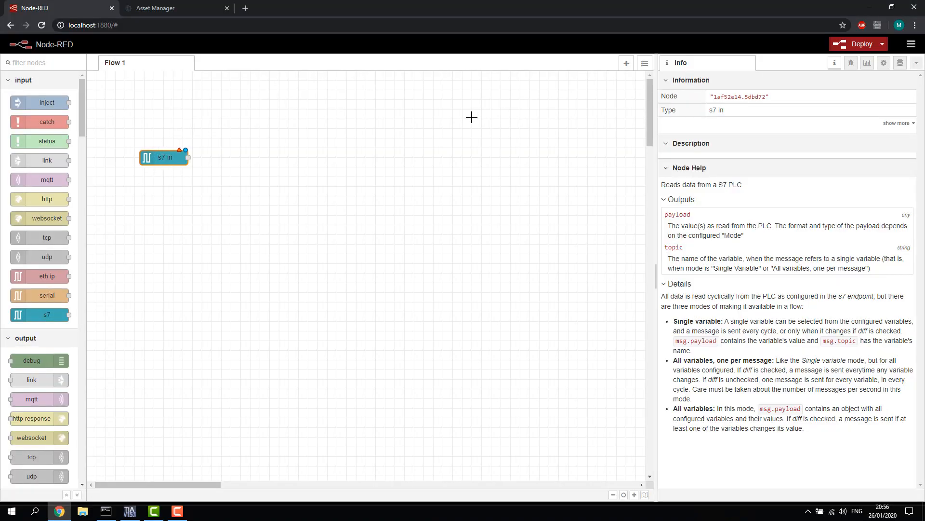
pyautogui.doubleClick(174, 157)
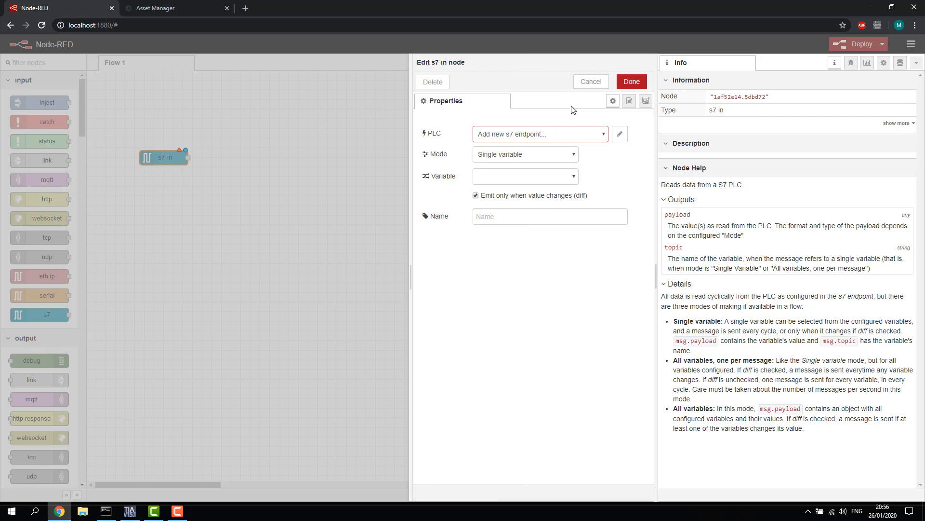
pyautogui.click(620, 134)
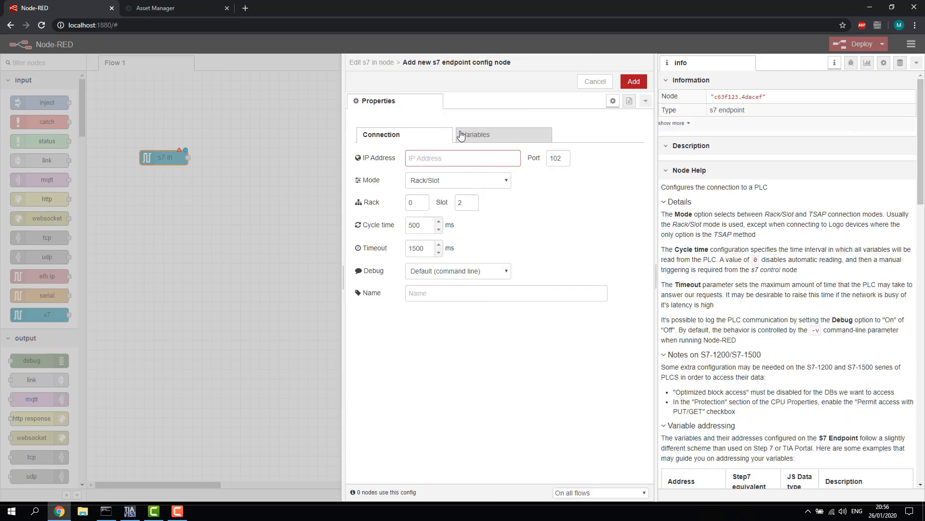
pyautogui.click(446, 157)
pyautogui.write('192.168.137.15')
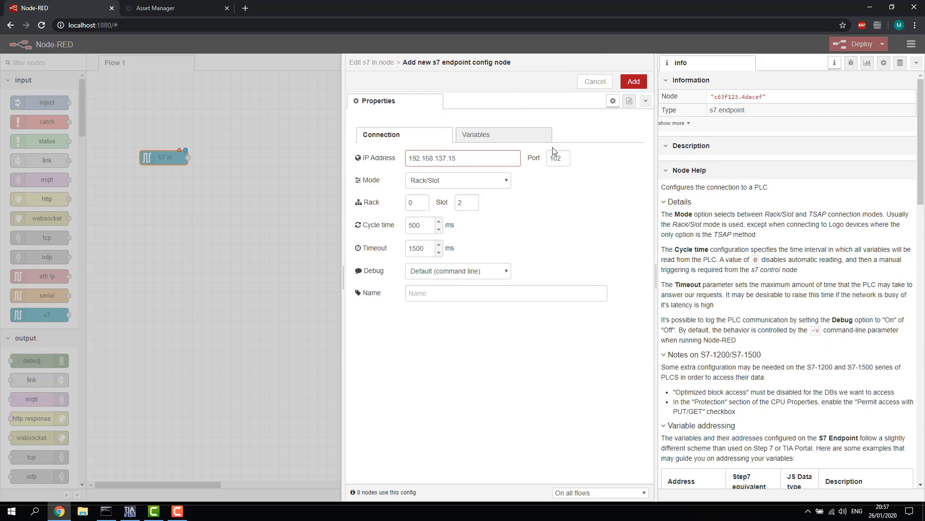
pyautogui.click(468, 203)
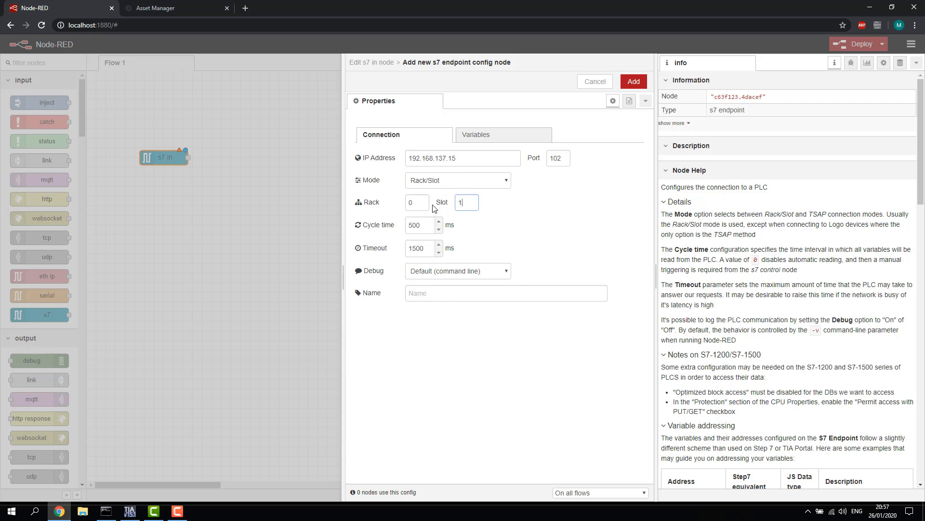
pyautogui.click(439, 292)
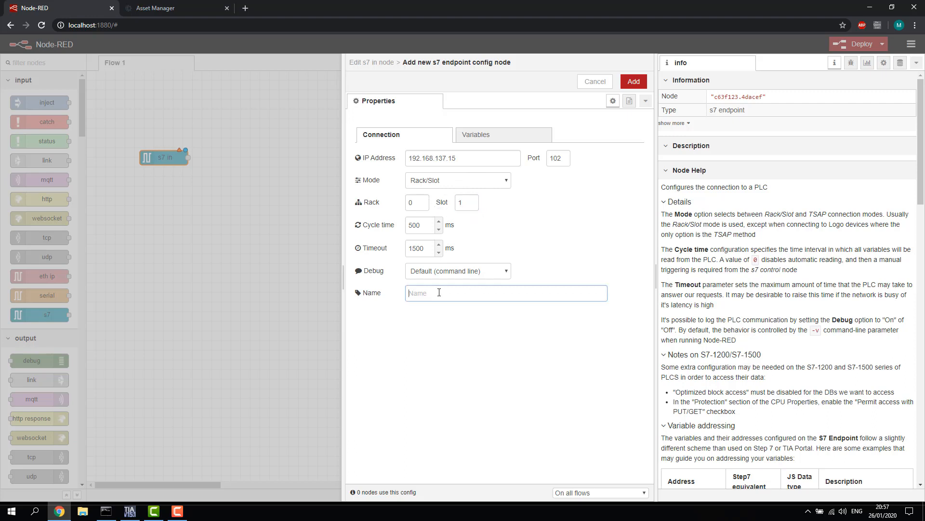
# - Consult the variable addressing help and define the endpoint's first variable as address DB3,I16 named ContadorValvula
pyautogui.click(475, 135)
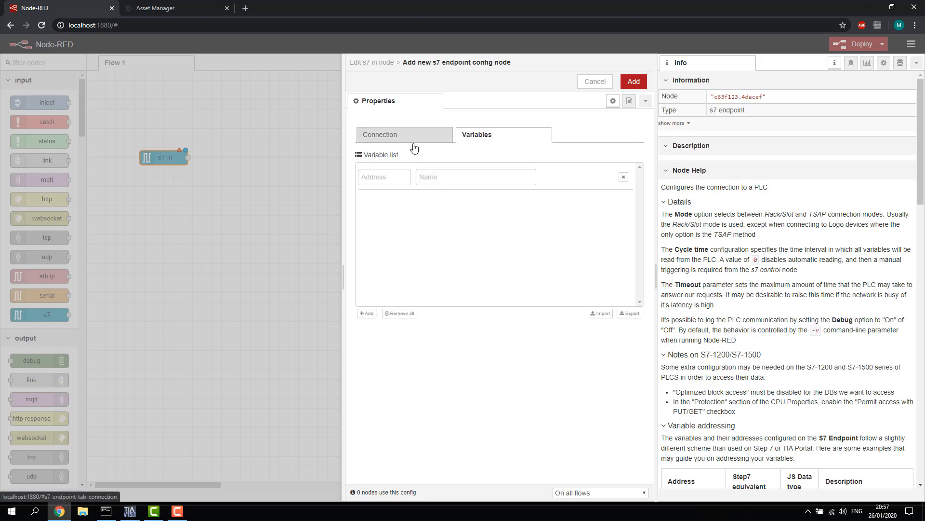
pyautogui.click(388, 178)
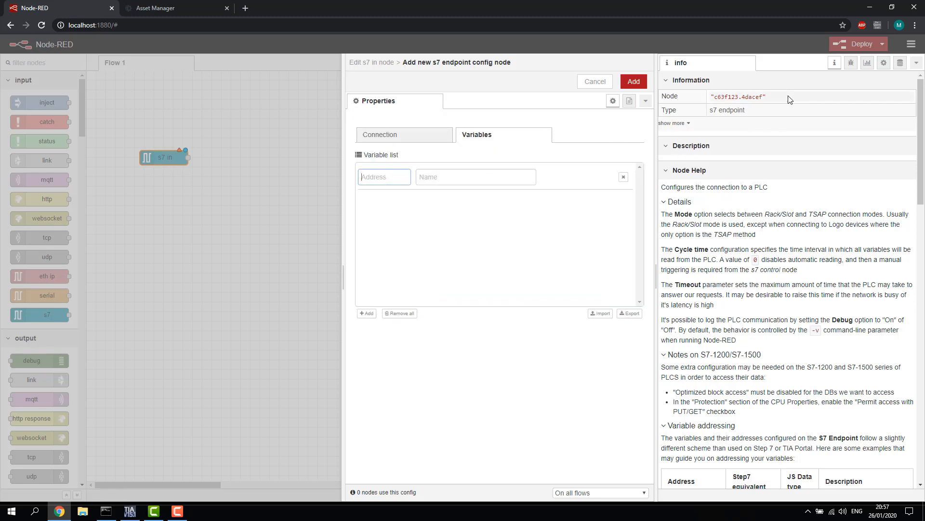
pyautogui.scroll(-5, 774, 203)
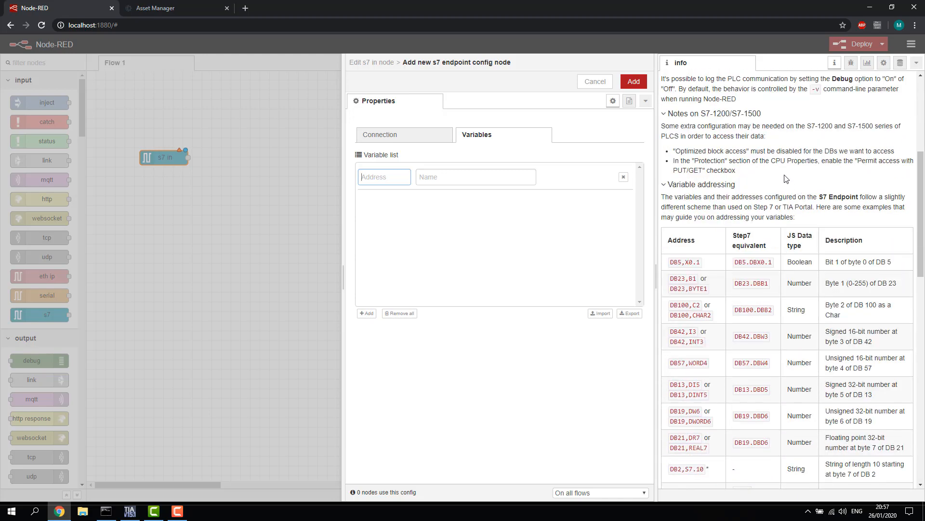
pyautogui.scroll(3, 768, 148)
pyautogui.scroll(1, 734, 75)
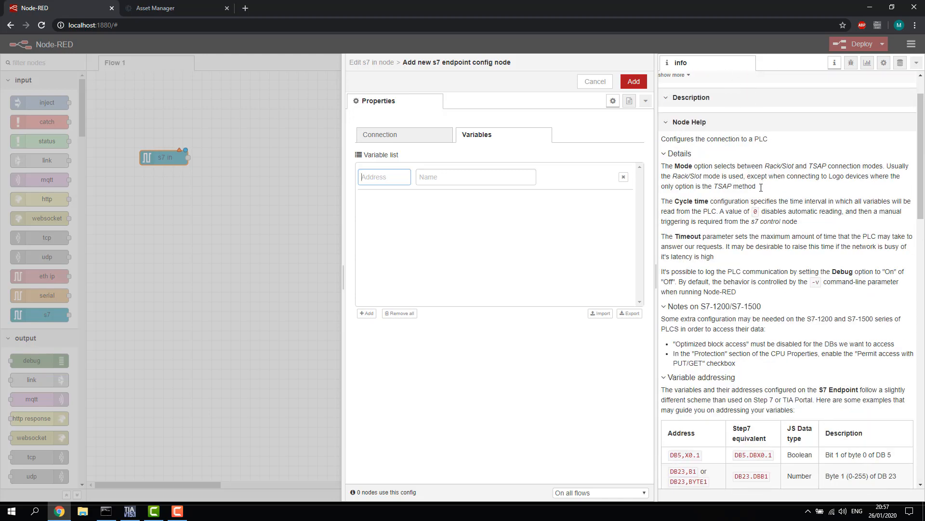
pyautogui.scroll(-5, 761, 194)
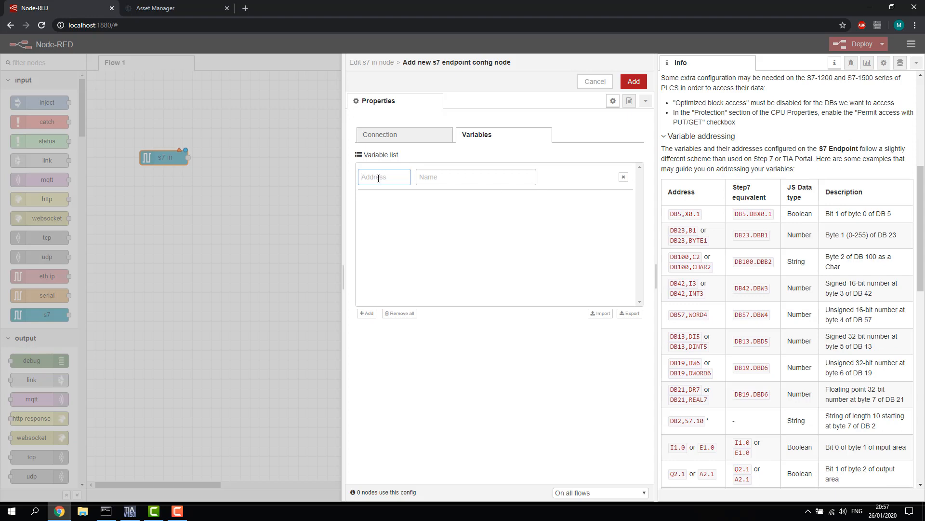
pyautogui.write('Db')
pyautogui.click(466, 178)
pyautogui.write('ContadorValvula')
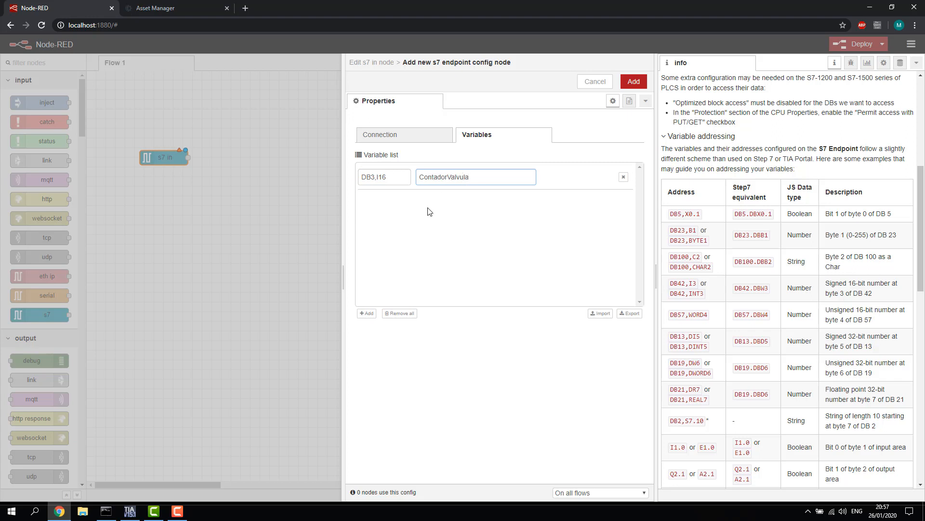
# - Add a second variable with address DB3,R52 named Pressao, checking the PressaoHidraulico offset in TIA Portal, and save the endpoint
pyautogui.click(366, 313)
pyautogui.click(390, 202)
pyautogui.write('DB3,R')
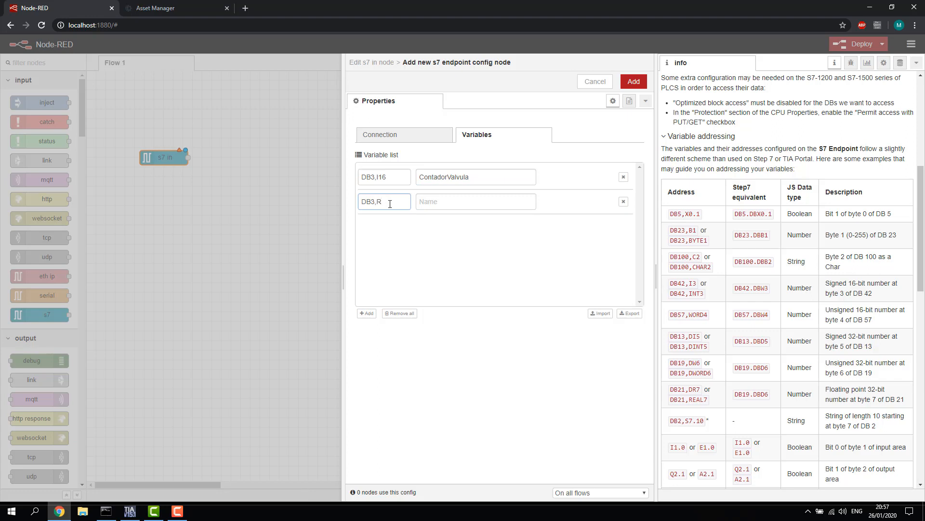
pyautogui.click(131, 511)
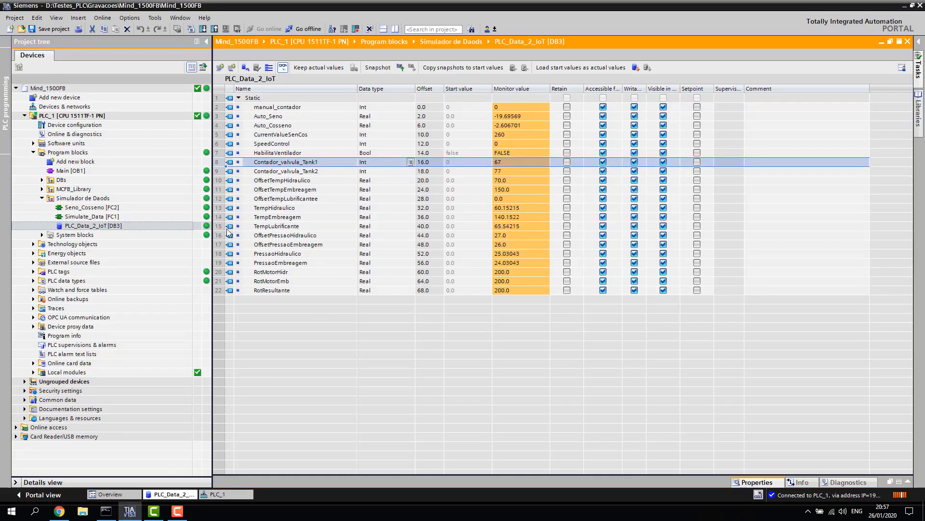
pyautogui.click(215, 254)
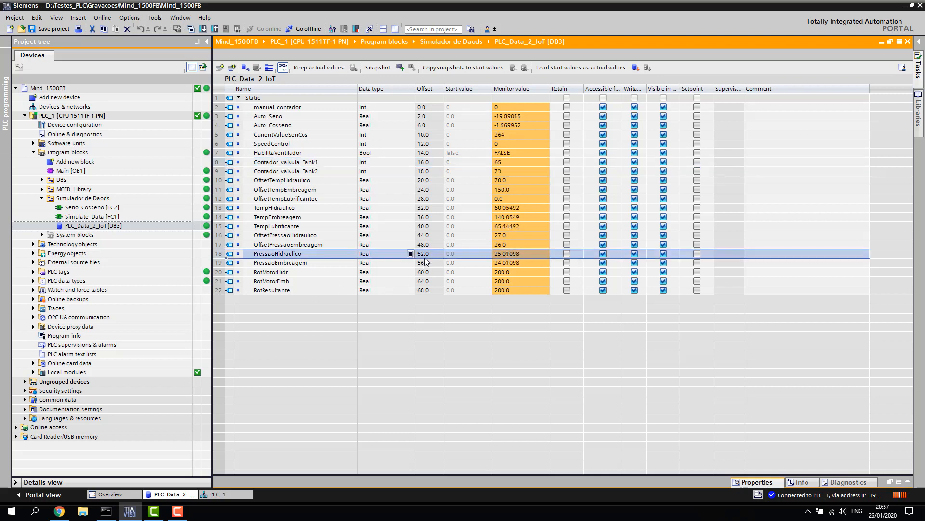
pyautogui.click(58, 511)
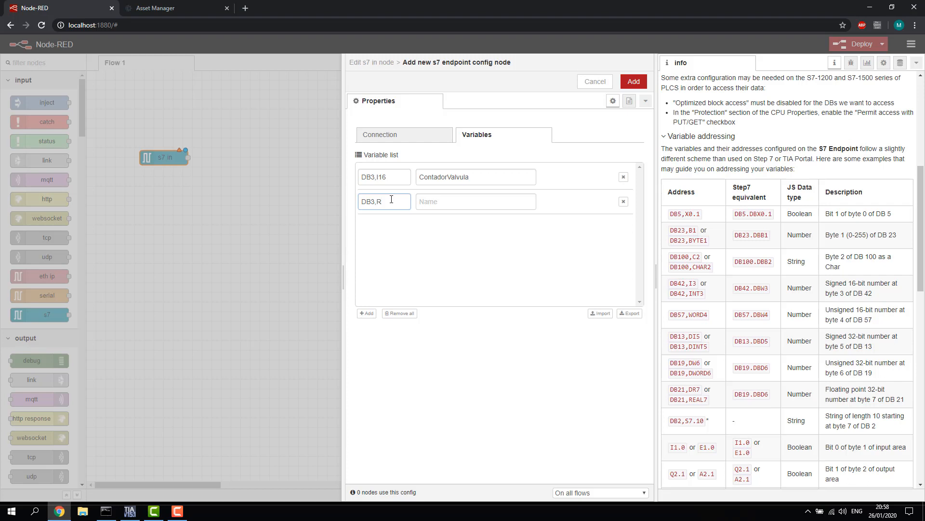
pyautogui.click(445, 199)
pyautogui.write('Pressao')
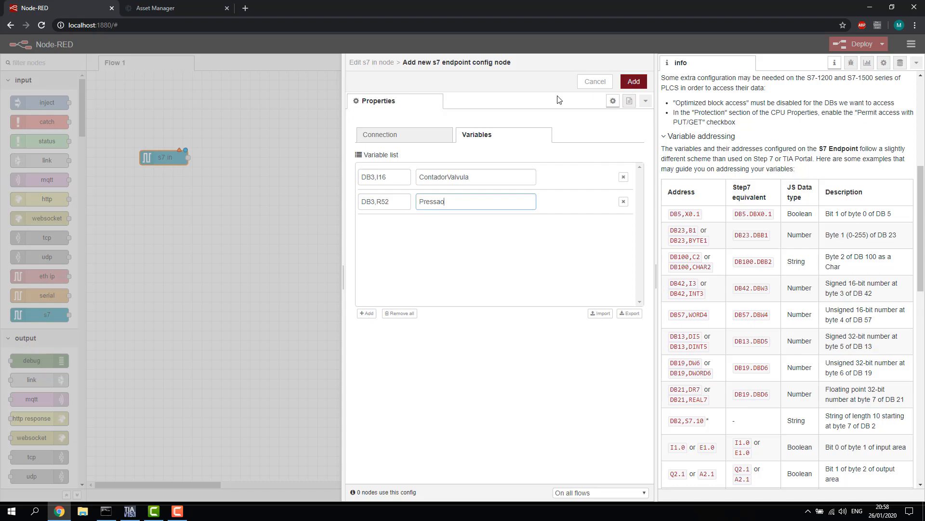
pyautogui.click(633, 77)
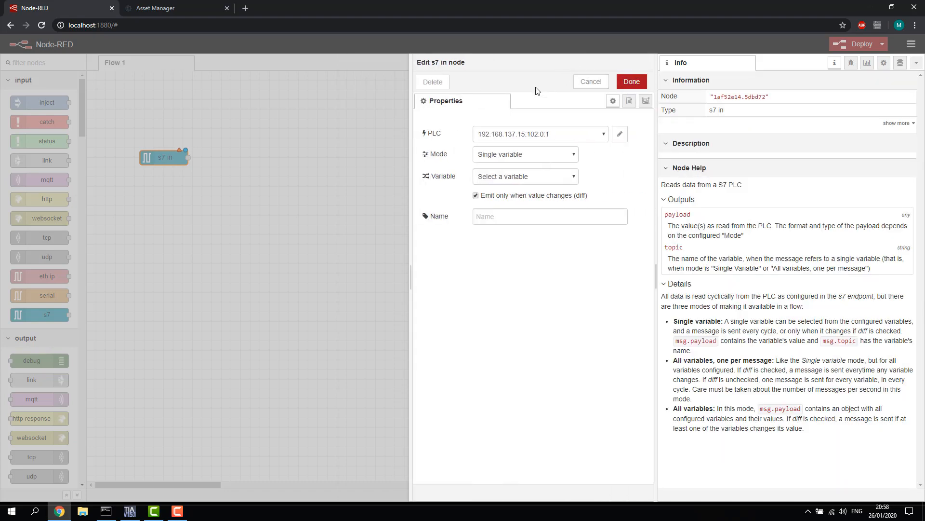
# - Set the s7 in node's mode to All variables, name it S7-1500 and save the node
pyautogui.click(574, 155)
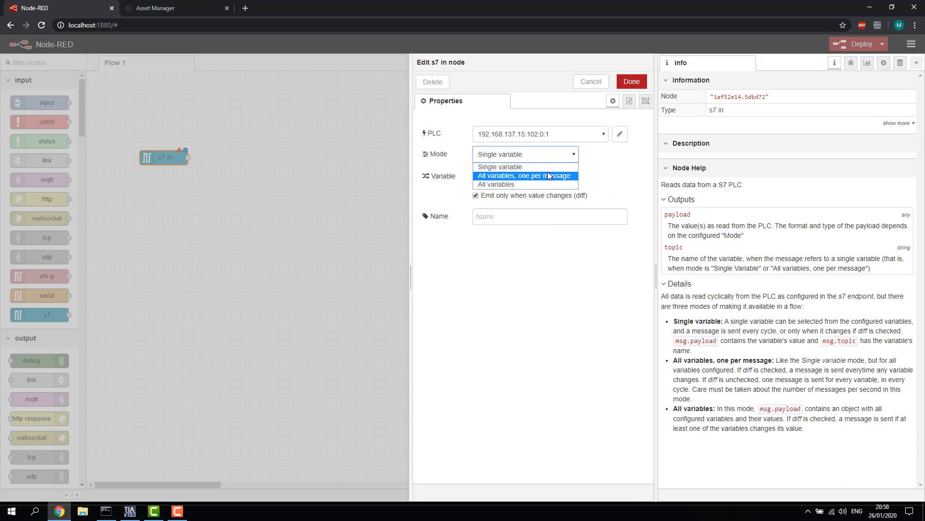
pyautogui.click(501, 184)
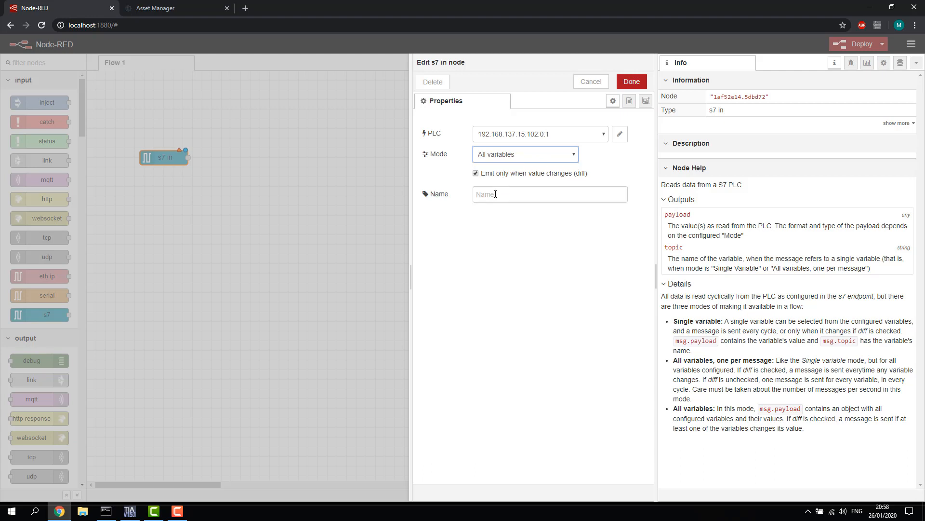
pyautogui.click(496, 194)
pyautogui.write('S7-1500')
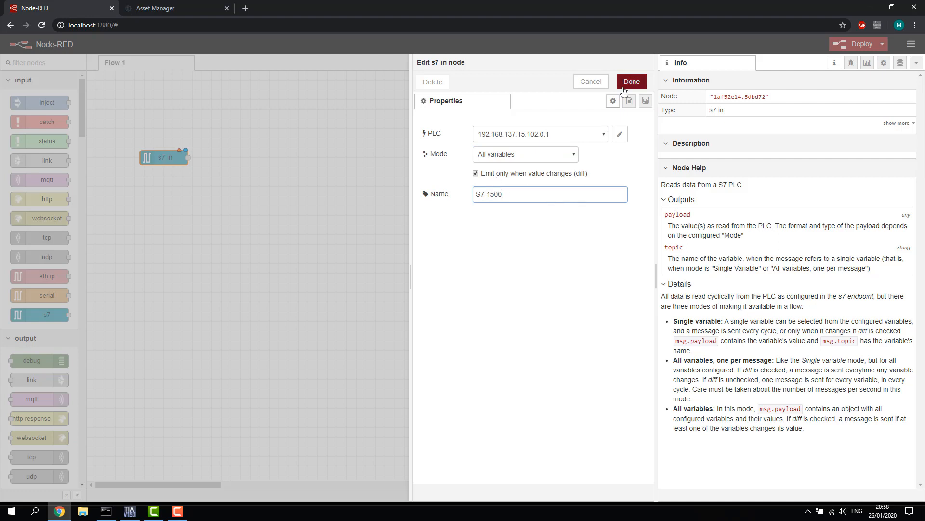
pyautogui.click(631, 82)
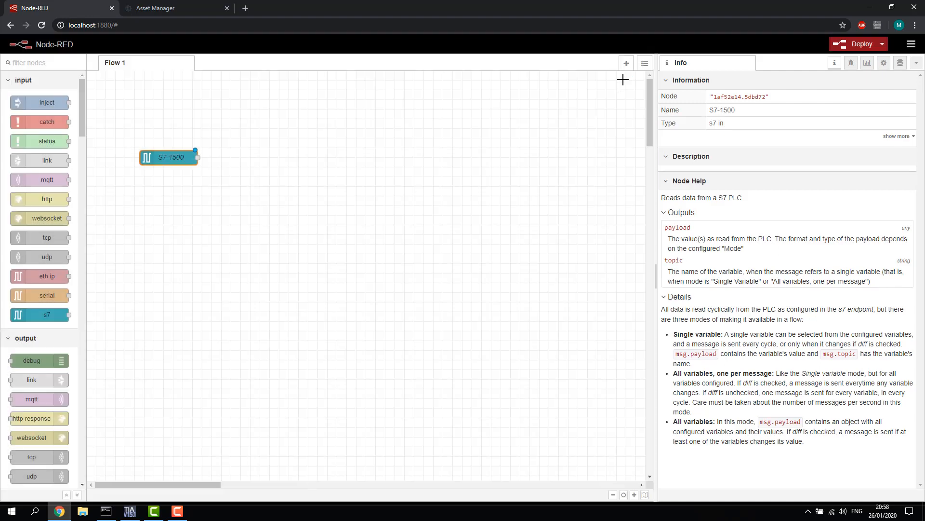
# - Add a debug node to the flow and wire the S7-1500 node's output to it
pyautogui.moveTo(34, 360); pyautogui.dragTo(297, 186)
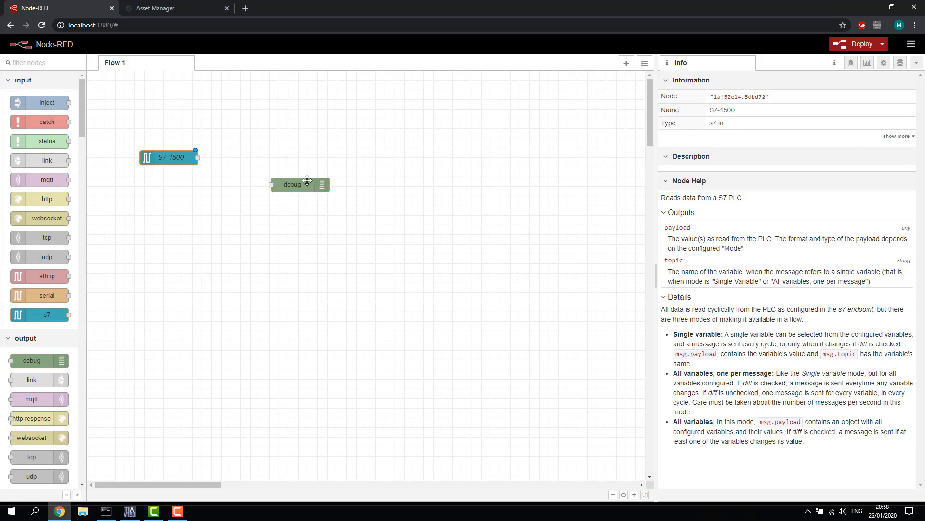
pyautogui.moveTo(198, 157); pyautogui.dragTo(265, 187)
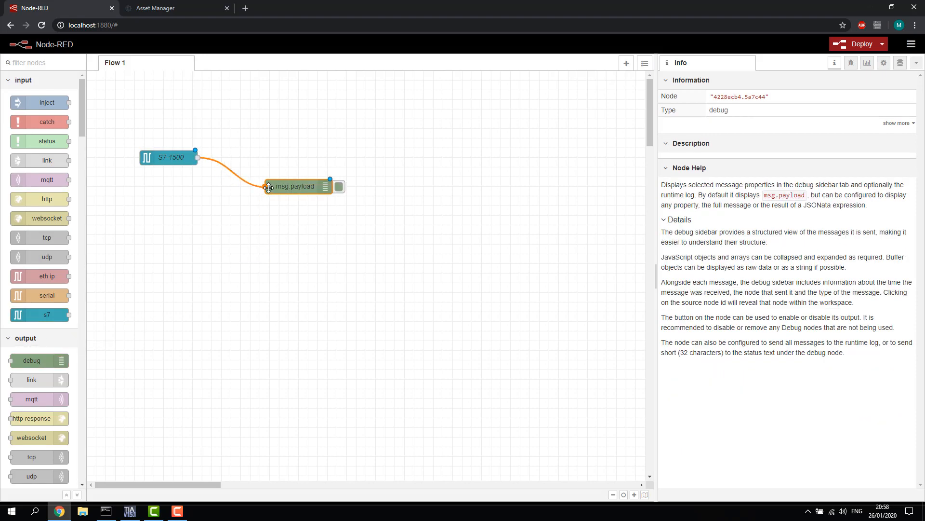
# - Deploy the flow, and show and clear the debug messages to watch the incoming PLC values
pyautogui.click(856, 43)
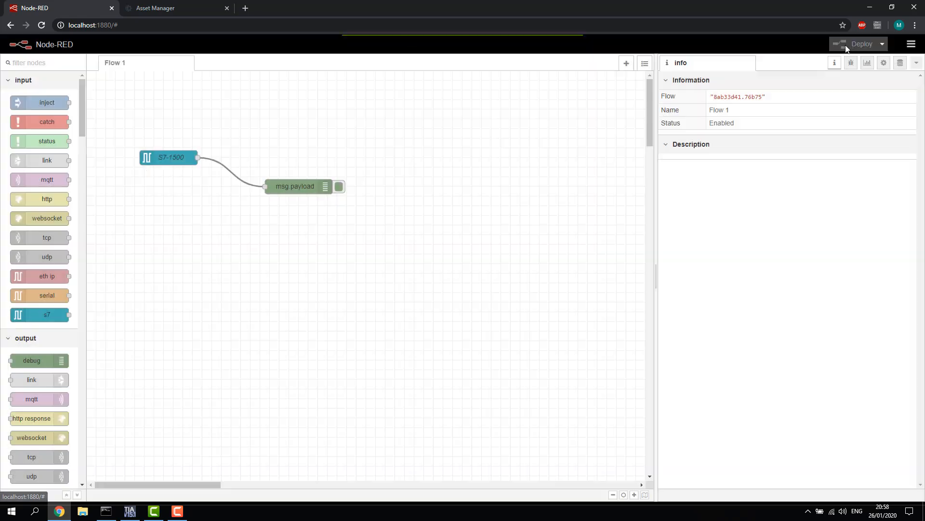
pyautogui.click(851, 62)
pyautogui.click(909, 81)
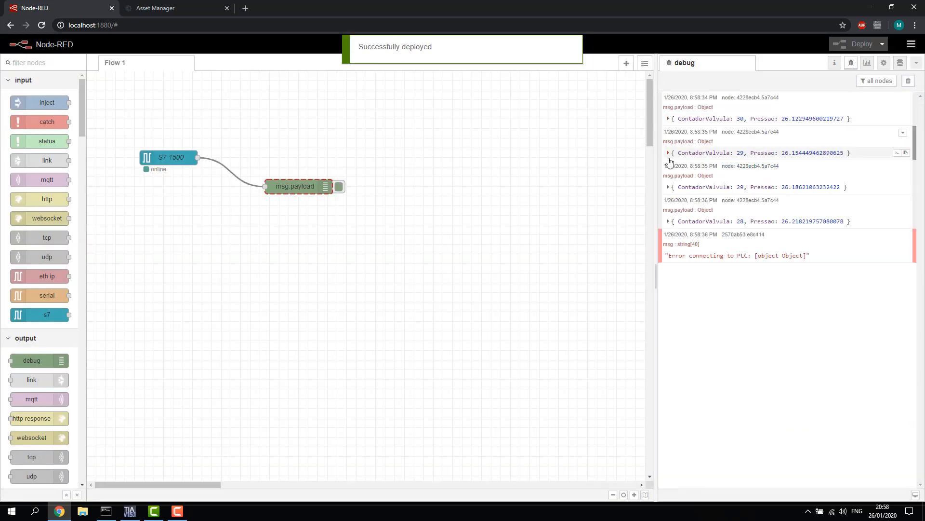
# - Expand a debug message object to inspect the ContadorValvula and Pressao values
pyautogui.click(668, 153)
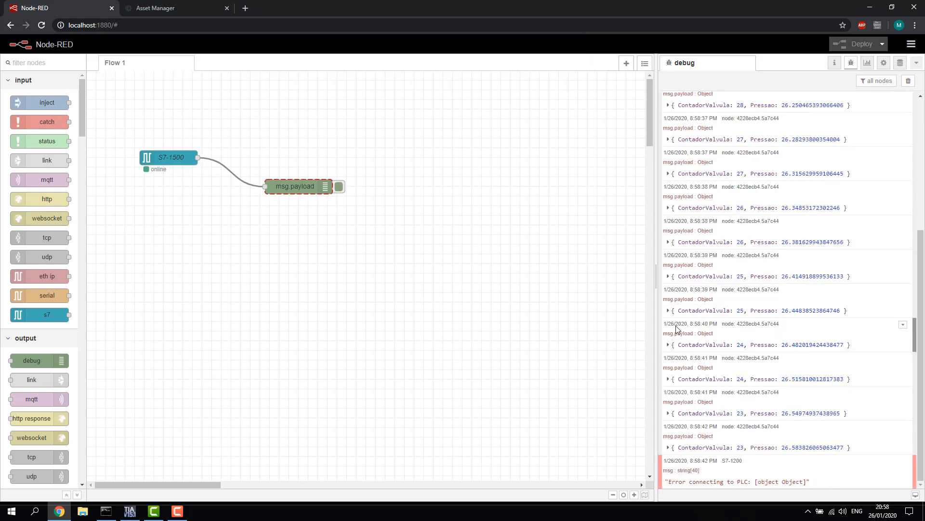
pyautogui.click(669, 345)
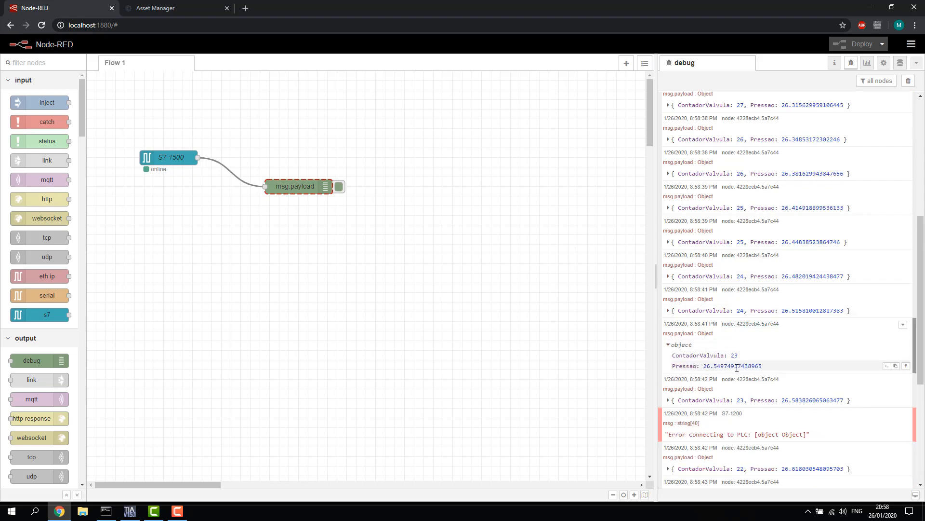
pyautogui.scroll(3, 709, 264)
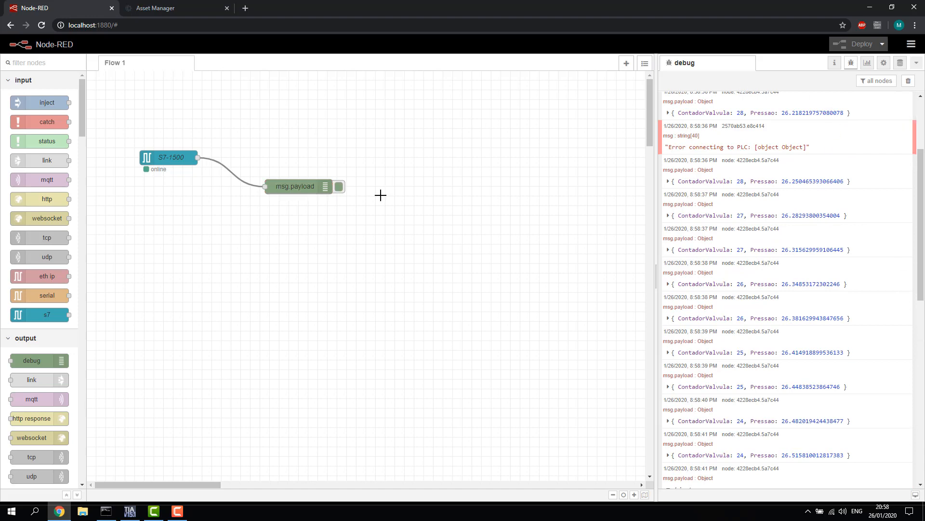
# - Delete the msg.payload debug node from the flow and show the node information instead of the debug messages
pyautogui.click(309, 191)
pyautogui.press('Delete')
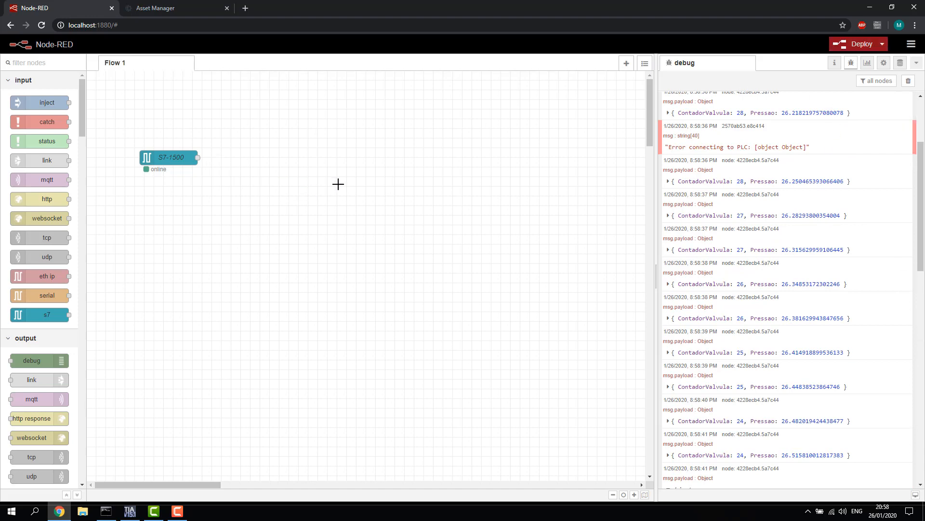
pyautogui.click(834, 63)
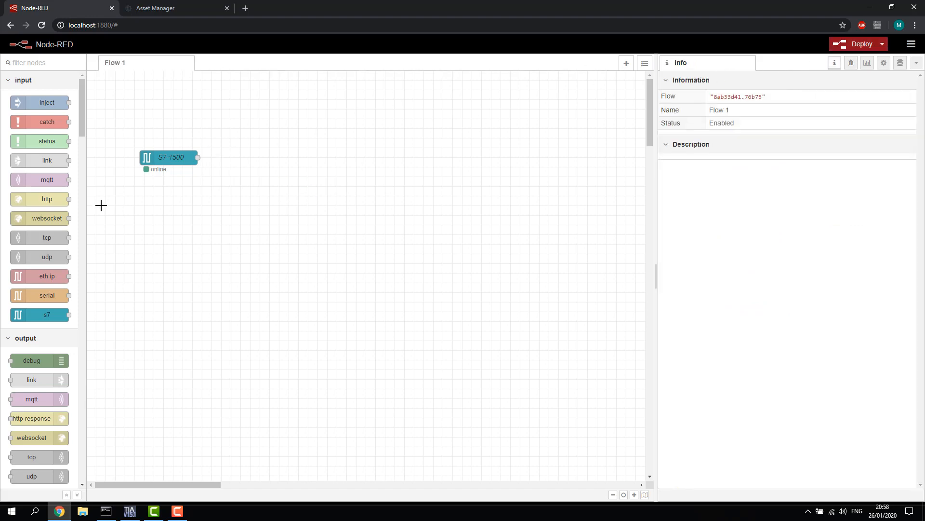
# - Add a function node to the flow beside the S7-1500 node
pyautogui.scroll(-6, 45, 235)
pyautogui.scroll(-2, 45, 236)
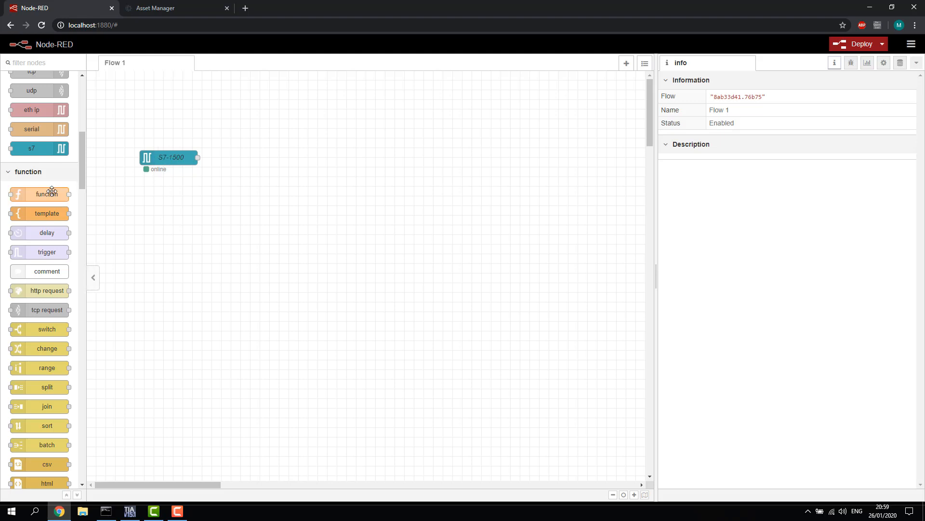
pyautogui.moveTo(45, 193); pyautogui.dragTo(264, 172)
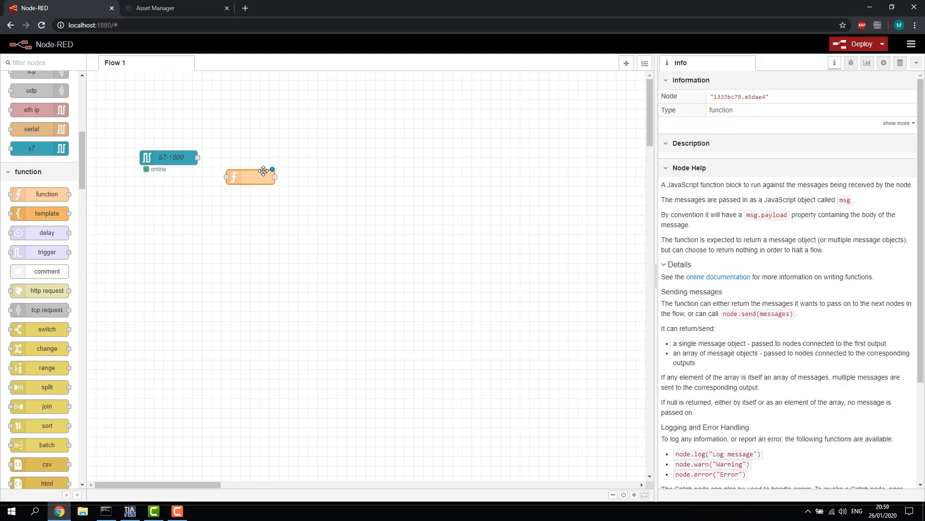
# - Add a mindconnect node, stack the three nodes vertically, and wire S7-1500 through the function node to the MindConnect Node-RED Agent
pyautogui.scroll(-14, 65, 193)
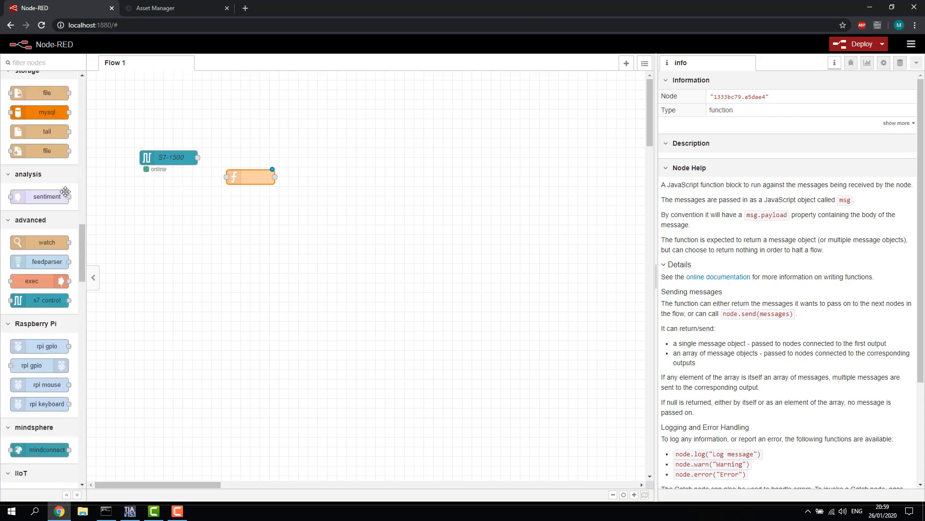
pyautogui.moveTo(37, 450); pyautogui.dragTo(377, 215)
pyautogui.moveTo(266, 172); pyautogui.dragTo(275, 207)
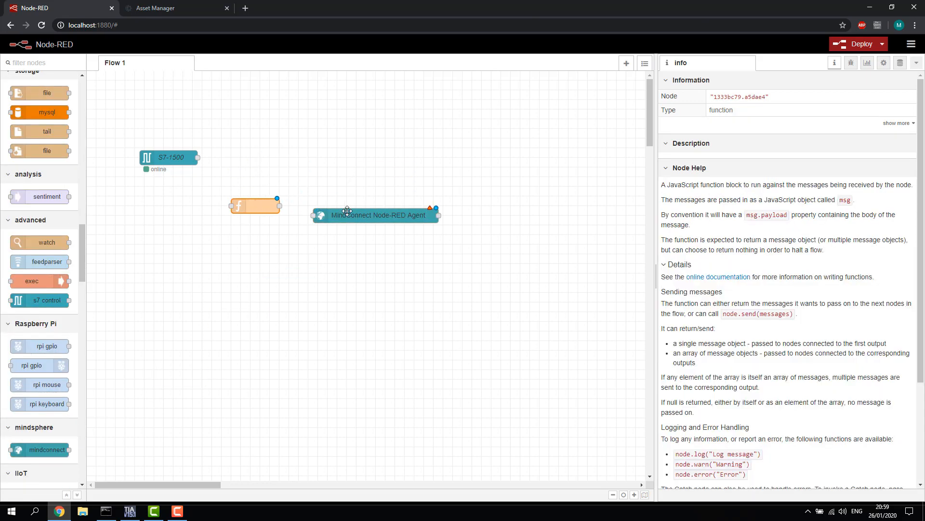
pyautogui.moveTo(362, 212); pyautogui.dragTo(274, 279)
pyautogui.moveTo(198, 158); pyautogui.dragTo(258, 130)
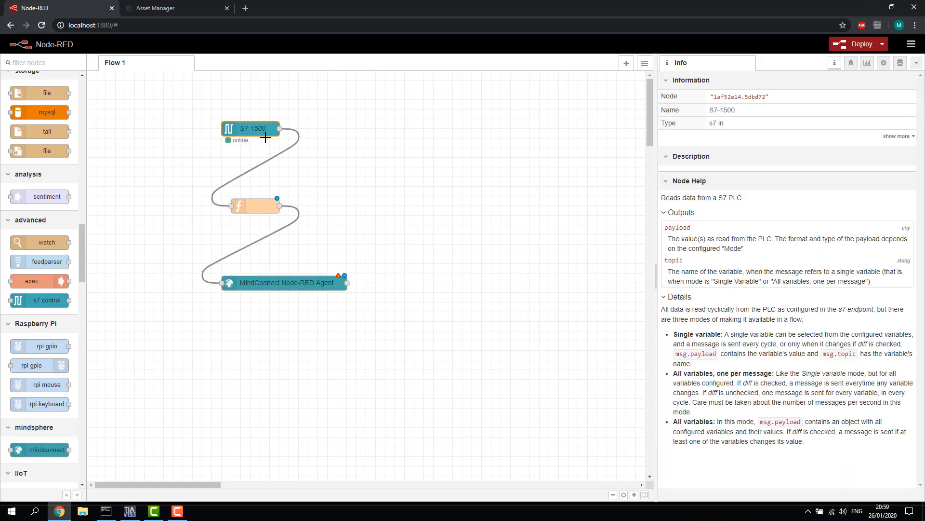
# - Open the function node for editing and name it Prepara dados
pyautogui.click(255, 206)
pyautogui.doubleClick(256, 205)
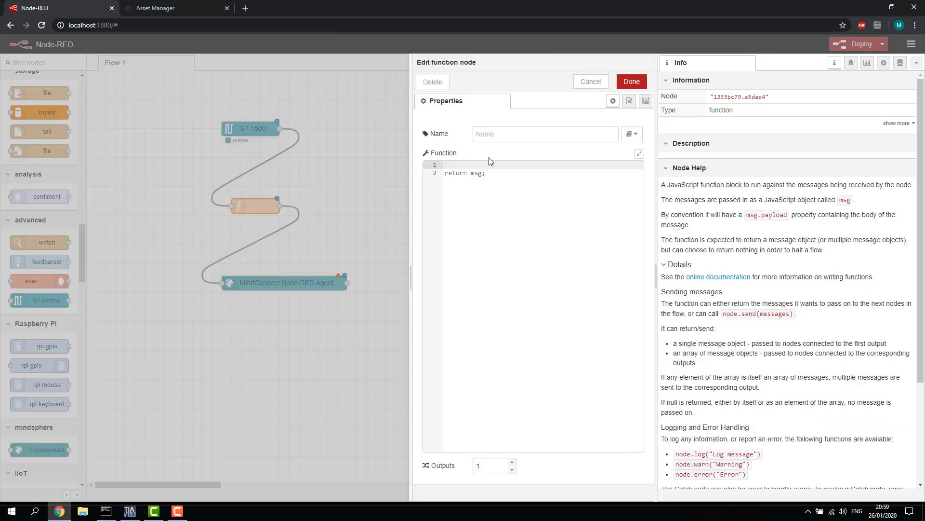
pyautogui.click(501, 135)
pyautogui.write('Prepara dados')
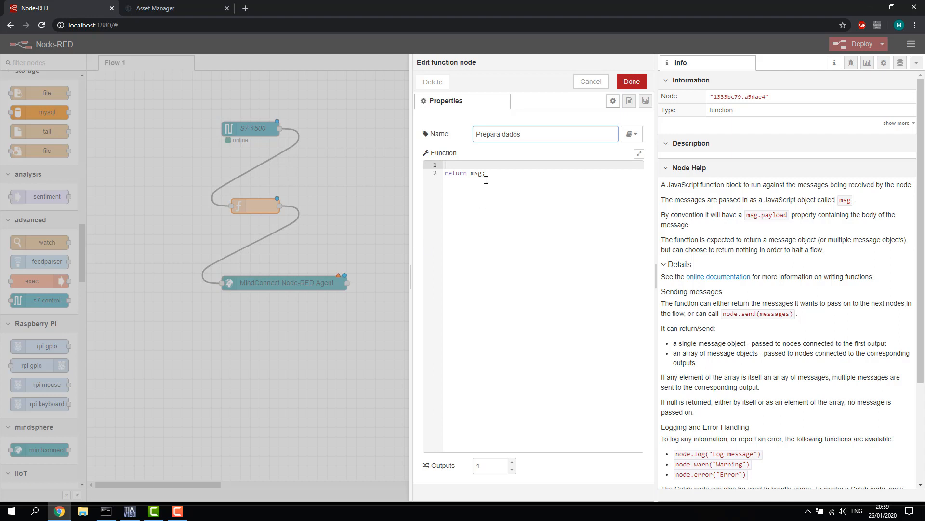
# - Insert blank lines above return msg; and write date = new Date(); on the function's first line
pyautogui.click(466, 165)
pyautogui.press('Return')
pyautogui.press('Return')
pyautogui.press('Return')
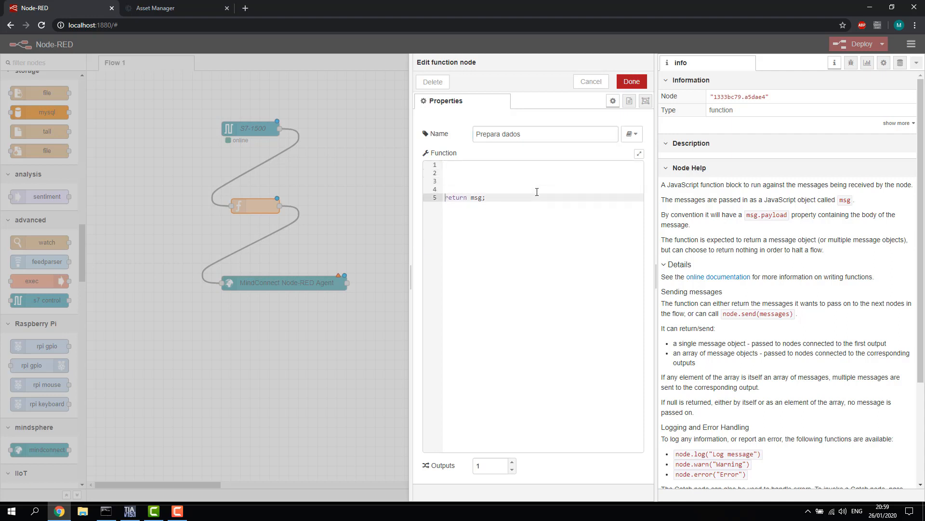
pyautogui.press('Up')
pyautogui.press('Up')
pyautogui.press('Up')
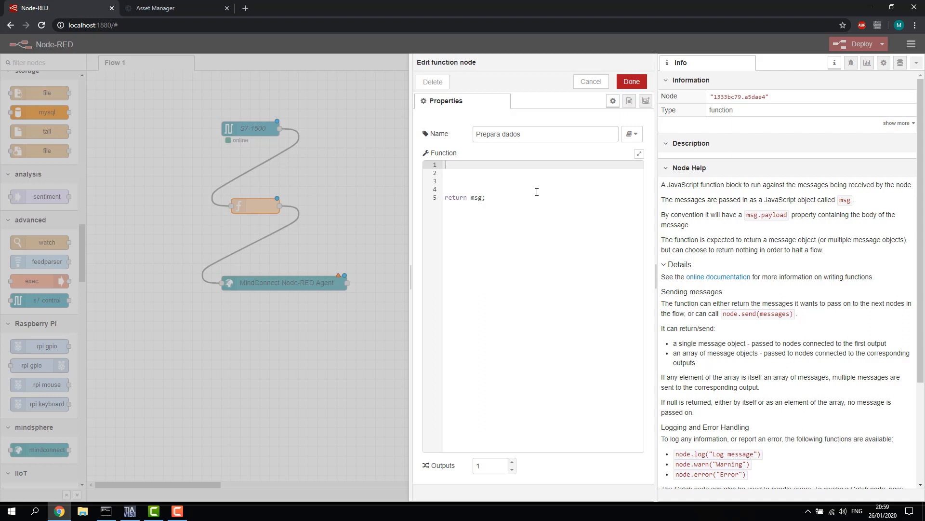
pyautogui.write('date = new Date();')
pyautogui.press('Down')
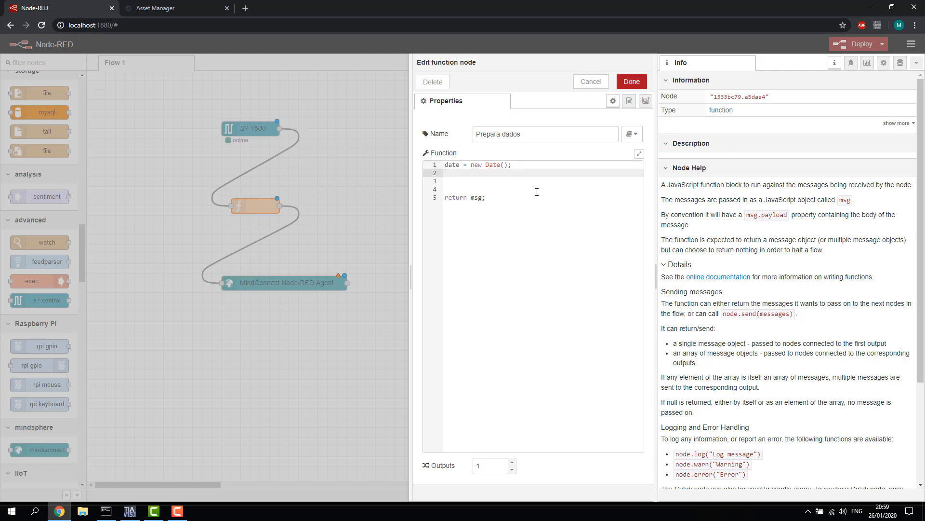
# - Declare const values as a square-bracket array on line 2, with blank lines inside for its contents
pyautogui.write('const values = [')
pyautogui.press('Return')
pyautogui.press('Return')
pyautogui.press('Return')
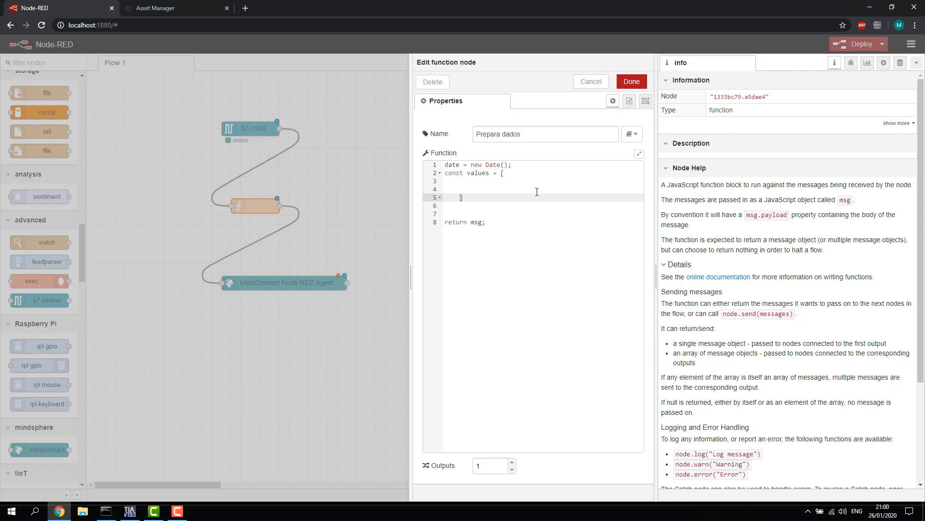
pyautogui.press('Up')
pyautogui.press('Up')
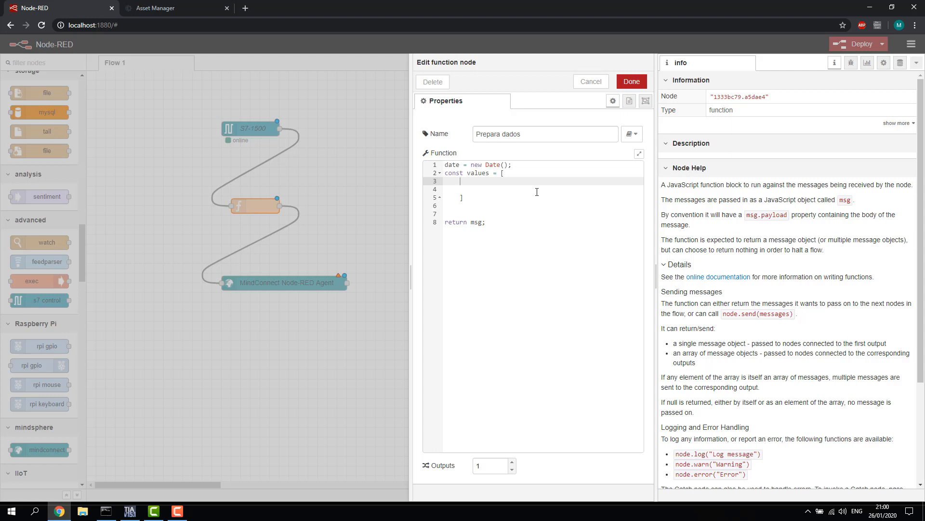
# - Add a "timestamp" entry set to date.toISOString() inside the values array, followed by a comma
pyautogui.write('"timestamp" : date.toISOString')
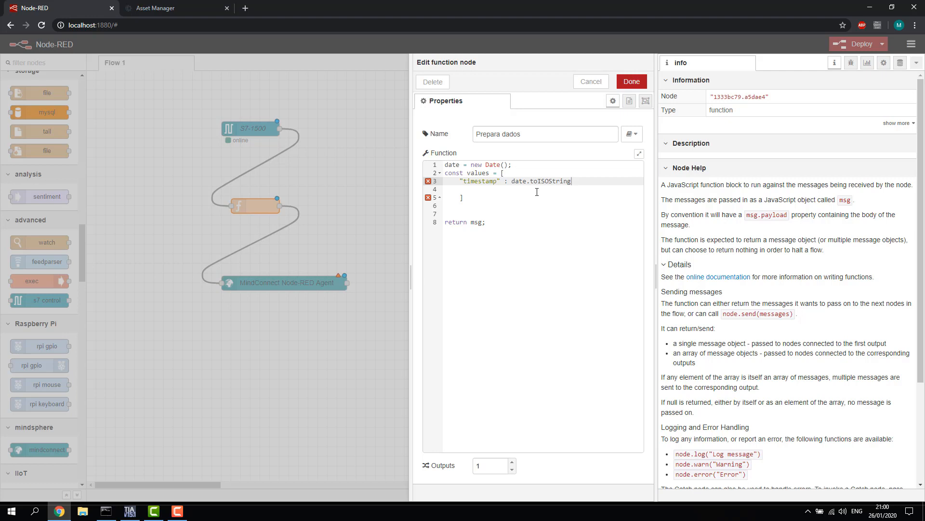
pyautogui.write('(),')
pyautogui.press('Return')
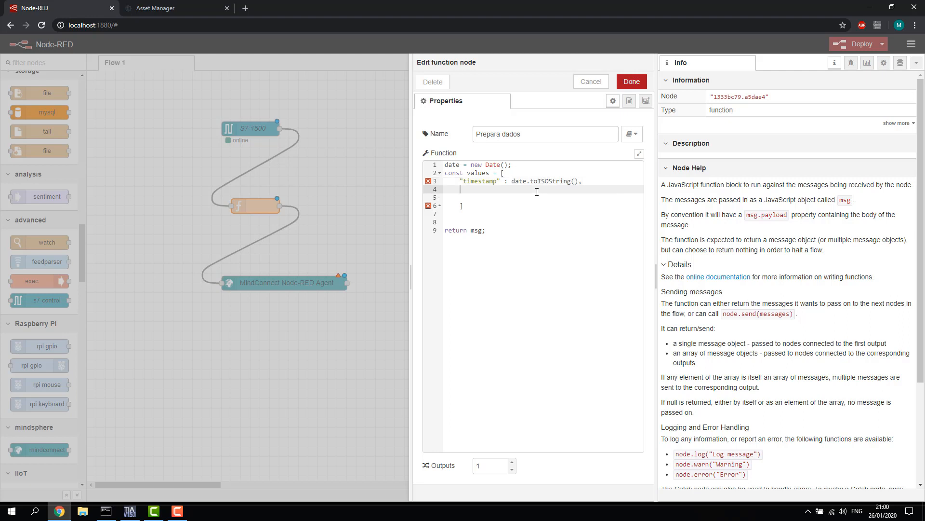
# - Add a "values" entry below the timestamp, holding a nested square-bracket array with blank lines inside
pyautogui.write('"')
pyautogui.write('values')
pyautogui.write(':{')
pyautogui.write(' [')
pyautogui.press('Return')
pyautogui.press('Return')
pyautogui.press('Return')
pyautogui.press('Return')
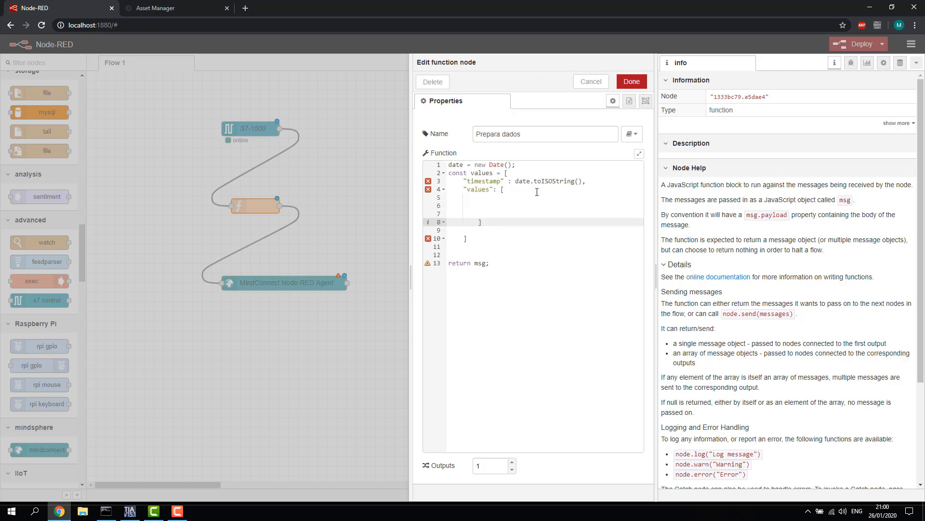
pyautogui.press('Up')
pyautogui.press('Up')
pyautogui.press('Up')
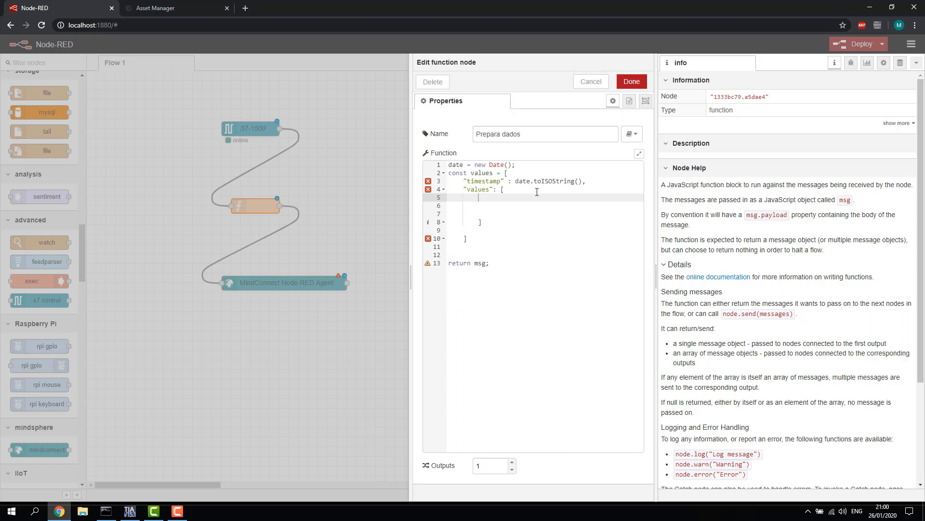
# - Write a "dataPointID" entry with an empty string value and a comma as the nested array's first line
pyautogui.write('datapoint')
pyautogui.press('Left')
pyautogui.press('Left')
pyautogui.write('"')
pyautogui.press('Right')
pyautogui.press('Right')
pyautogui.hotkey('shift', 'Left')
pyautogui.write('Point')
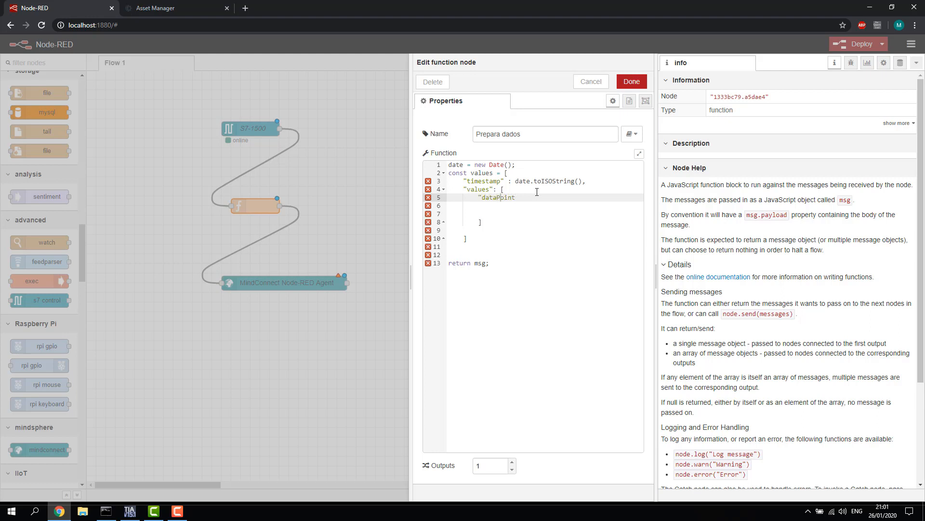
pyautogui.write('ID')
pyautogui.write(': ""')
pyautogui.press('Delete')
pyautogui.write(',')
pyautogui.press('Return')
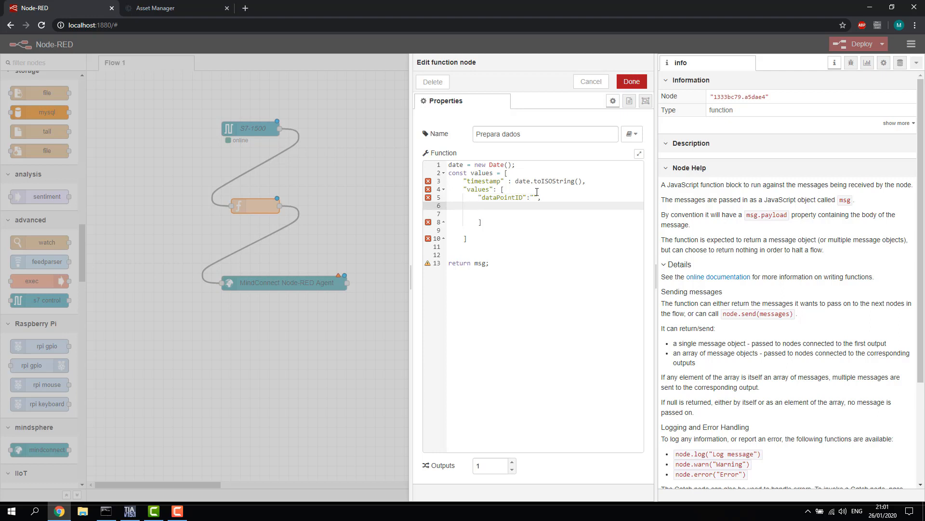
# - Add a "qualityCode" entry with the value "1" and a comma below dataPointID
pyautogui.write('"qualityCode')
pyautogui.click(576, 203)
pyautogui.write(': "1",')
pyautogui.press('Return')
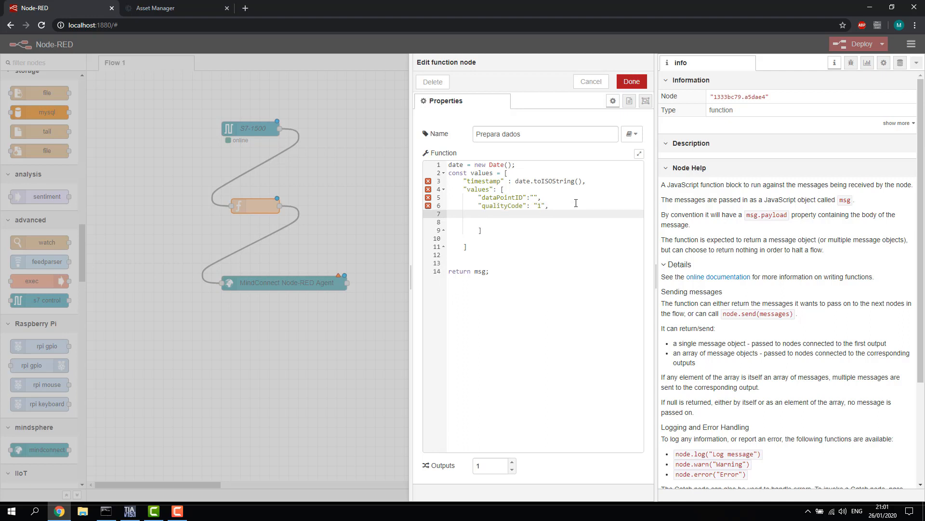
# - Begin the "value" entry with msg.payload. below qualityCode and save the function node
pyautogui.write('"value" :')
pyautogui.press('BackSpace')
pyautogui.write('msg.payload.')
pyautogui.click(475, 271)
pyautogui.moveTo(490, 272); pyautogui.dragTo(433, 164)
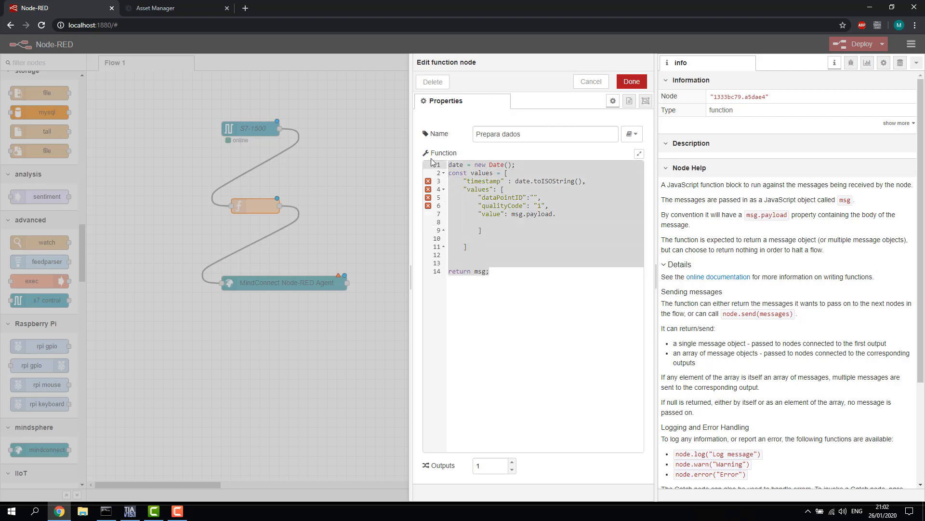
pyautogui.click(630, 84)
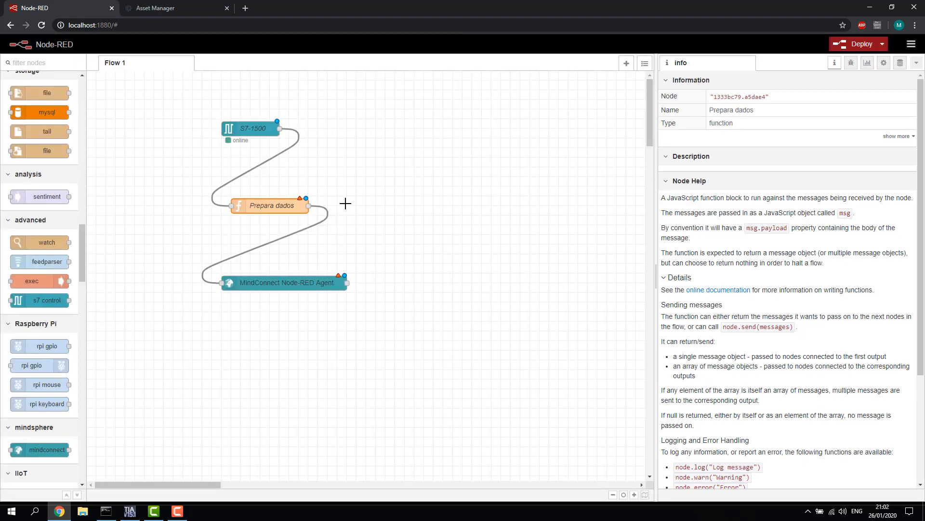
# - Look up the counter variable's exact name in the S7-1500 node's PLC endpoint variable list, then close both editors
pyautogui.doubleClick(263, 127)
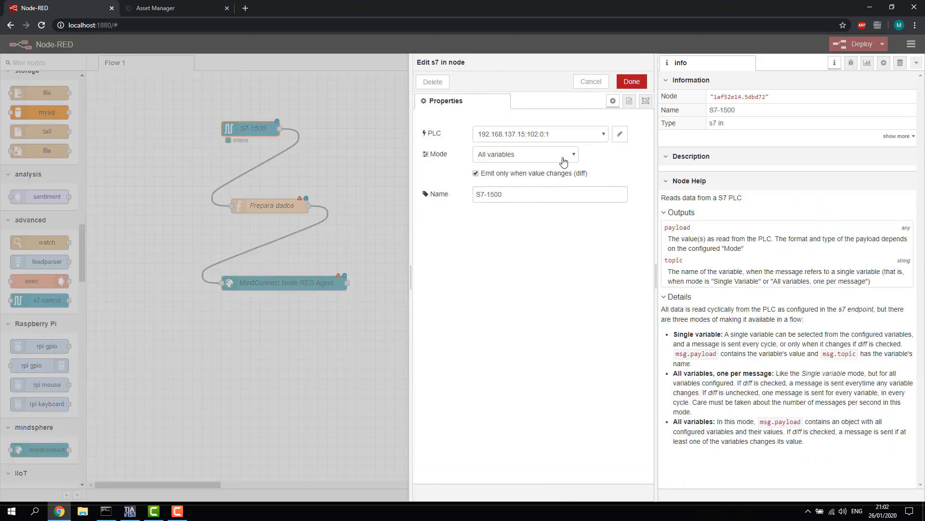
pyautogui.click(620, 134)
pyautogui.click(497, 135)
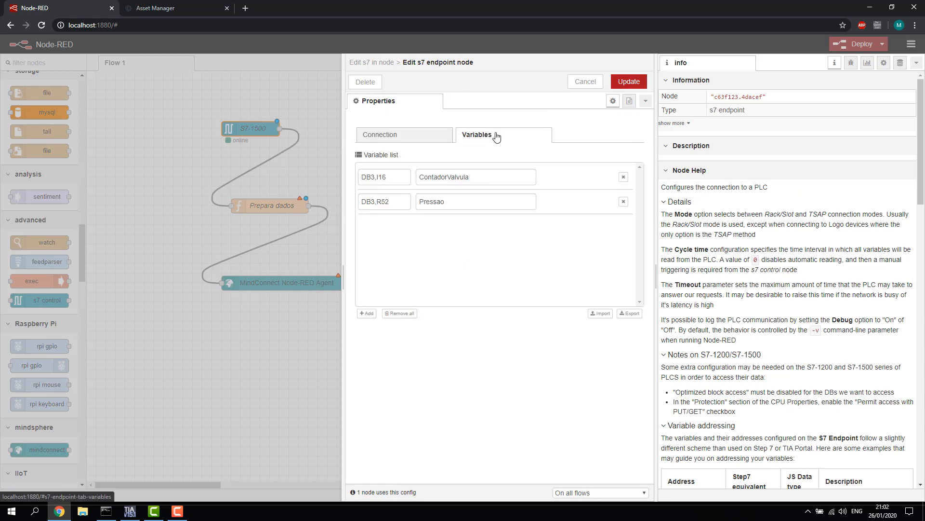
pyautogui.moveTo(484, 177); pyautogui.dragTo(406, 177)
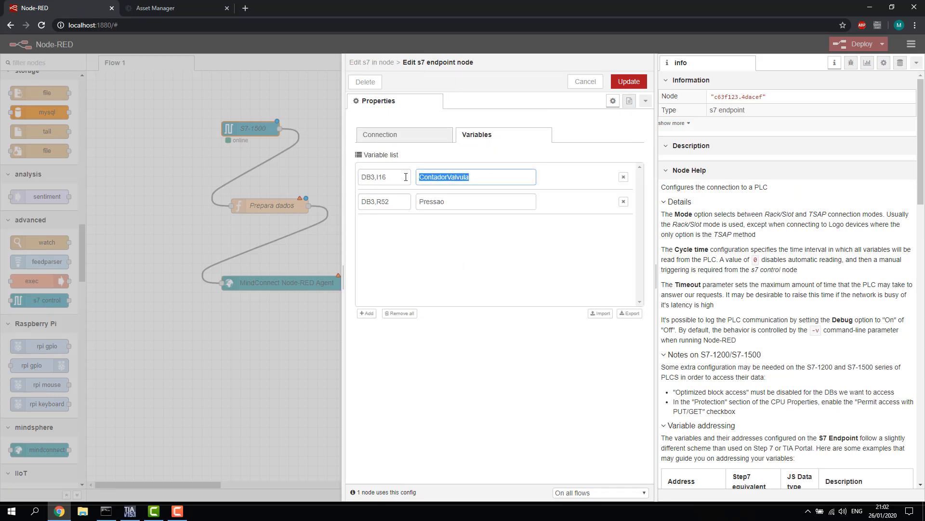
pyautogui.click(625, 85)
pyautogui.click(632, 81)
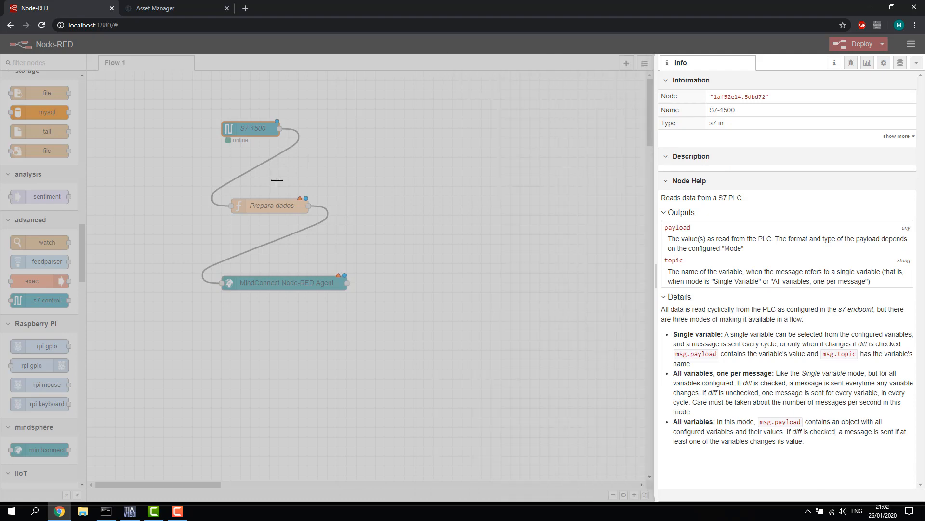
# - Reopen the Prepara dados function and complete the "value" entry as msg.payload.ContadorValvula.toString(), with a trailing comma
pyautogui.doubleClick(279, 205)
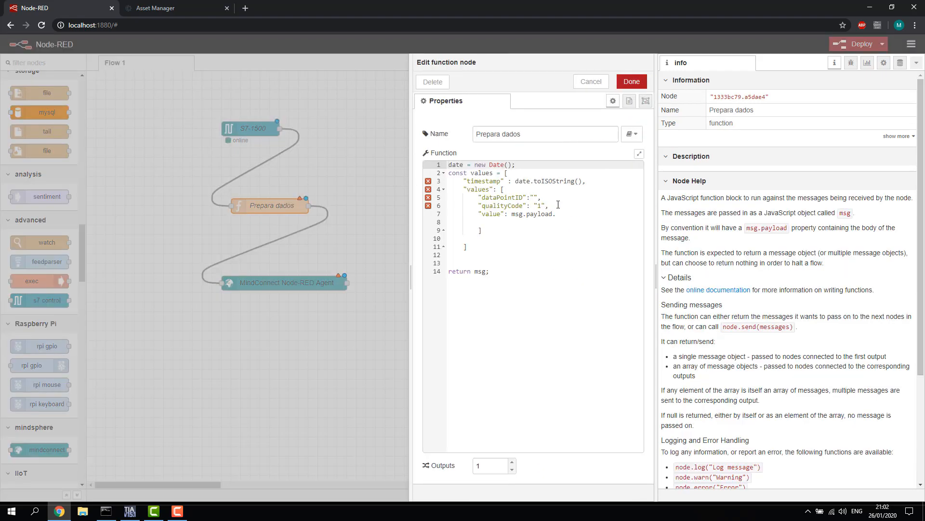
pyautogui.click(586, 219)
pyautogui.write('ContadorValvula.')
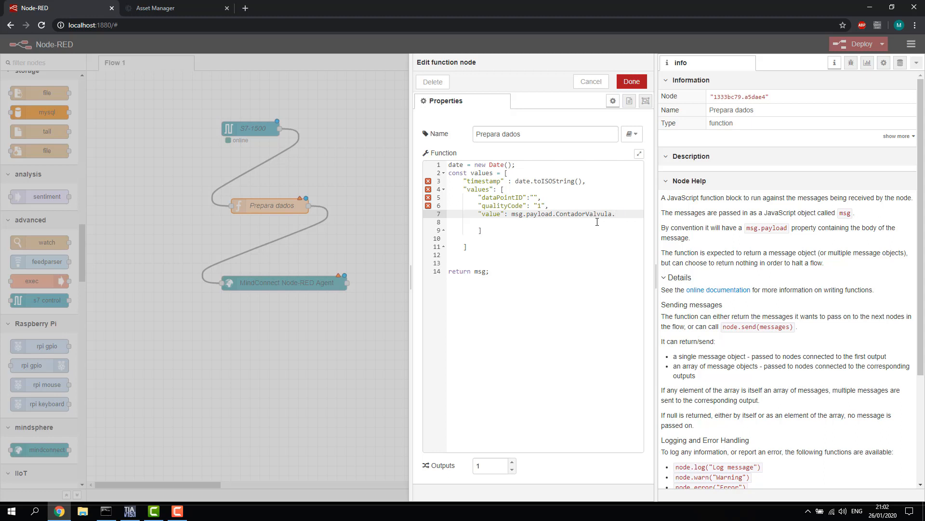
pyautogui.write('toString')
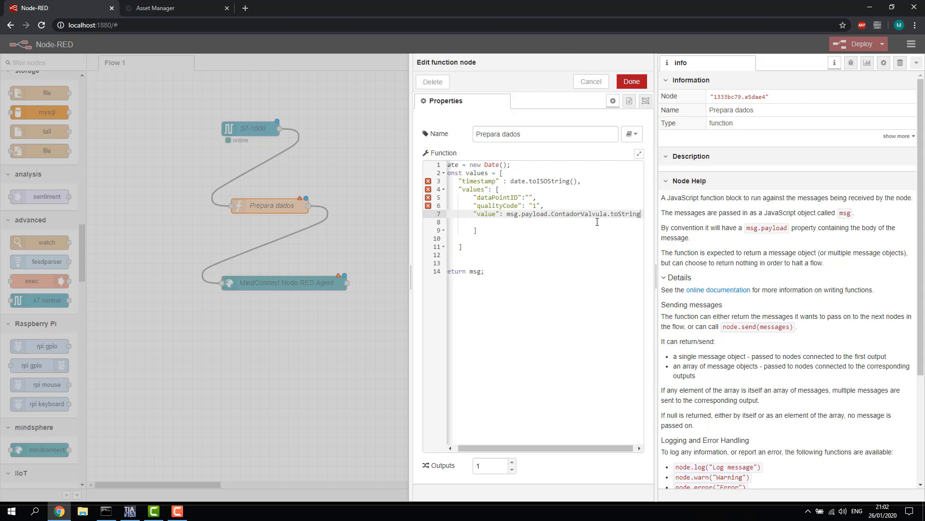
pyautogui.write('()')
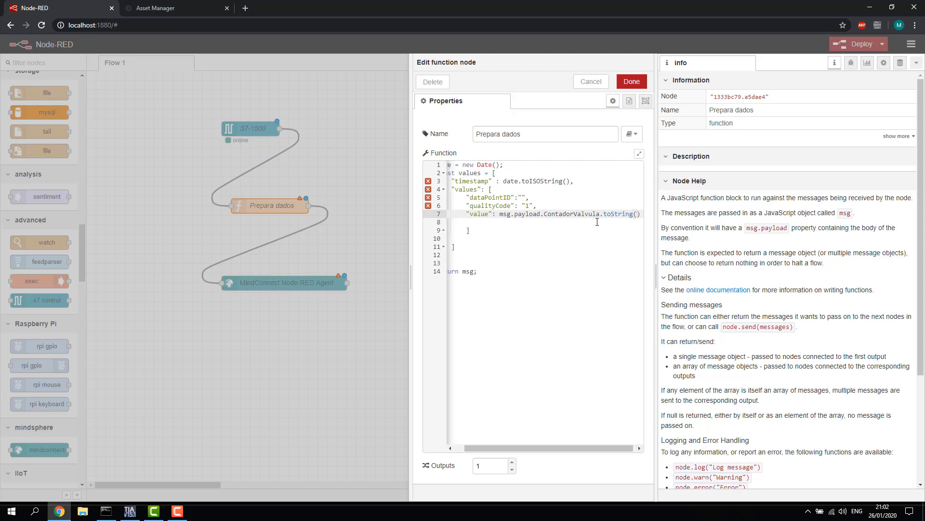
pyautogui.write(',')
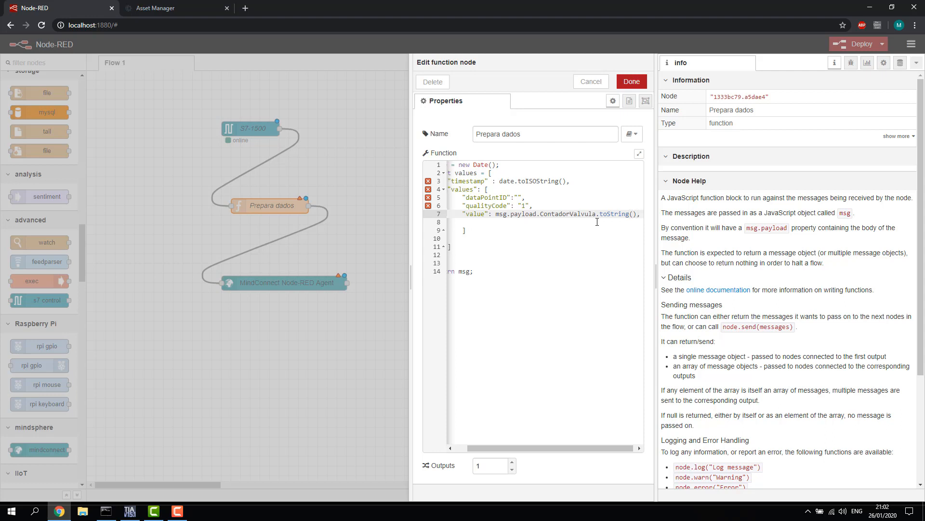
# - Remove the trailing comma after ContadorValvula.toString(), widen the function editor and close the entry with a brace and comma on the line below
pyautogui.press('BackSpace')
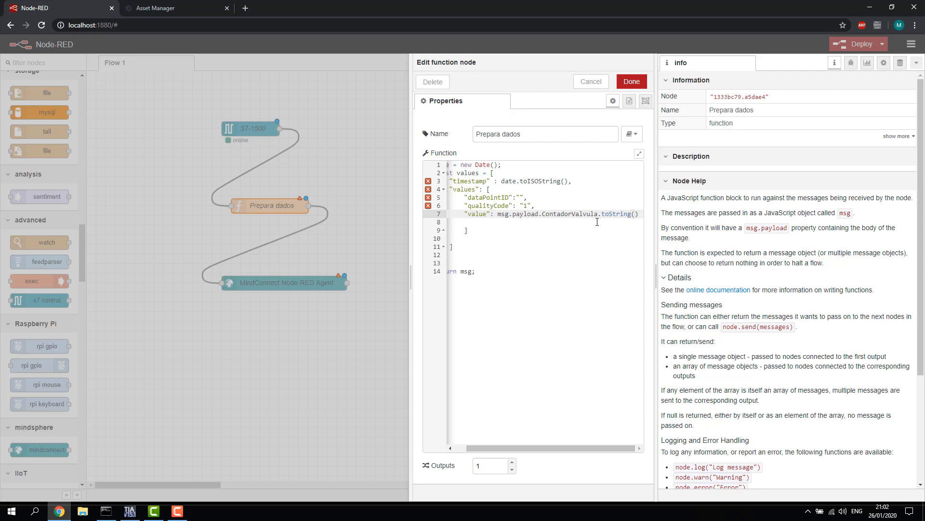
pyautogui.click(598, 221)
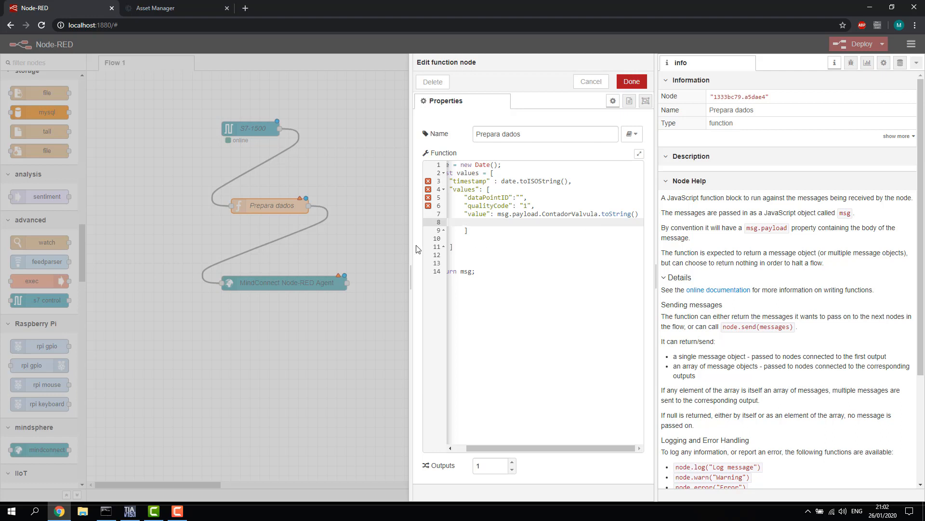
pyautogui.moveTo(409, 243); pyautogui.dragTo(254, 252)
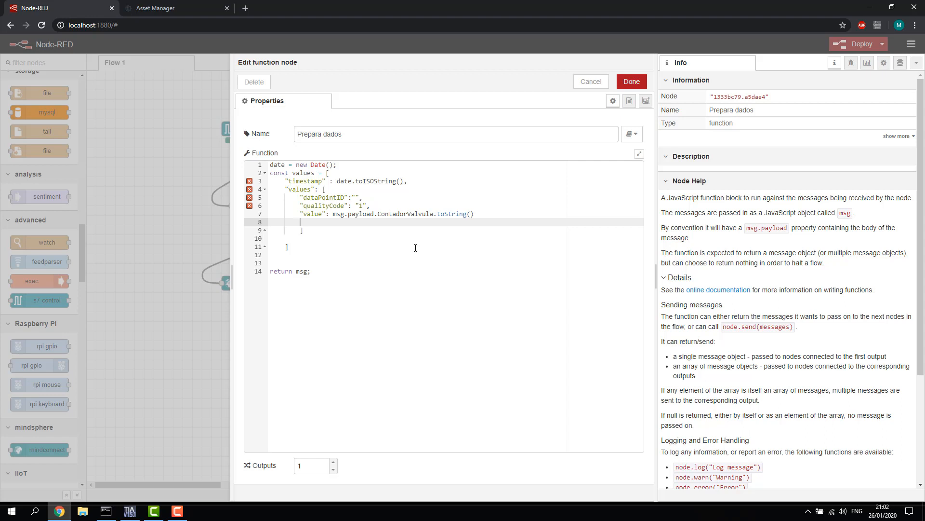
pyautogui.write('},')
pyautogui.press('Return')
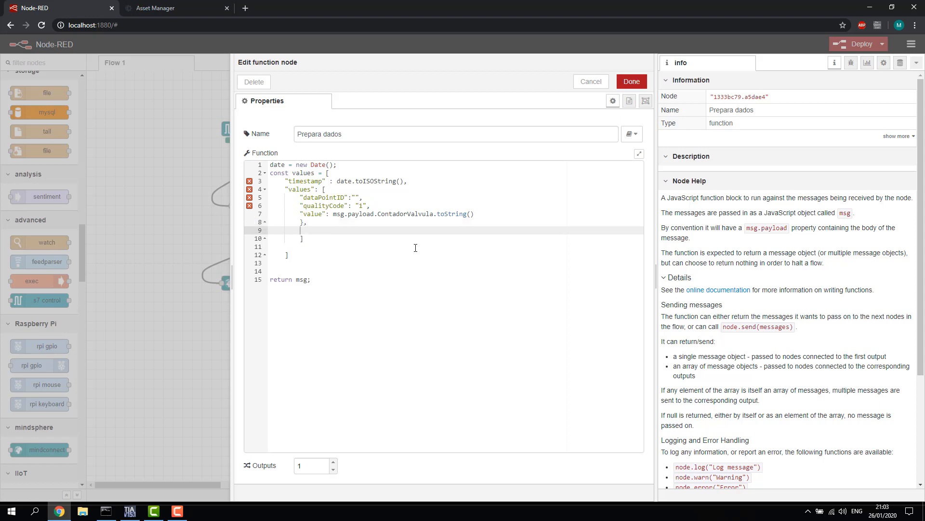
# - Insert an opening brace on its own line above the dataPointID entry, keeping dataPointID at its original indentation
pyautogui.press('Up')
pyautogui.press('Up')
pyautogui.press('Up')
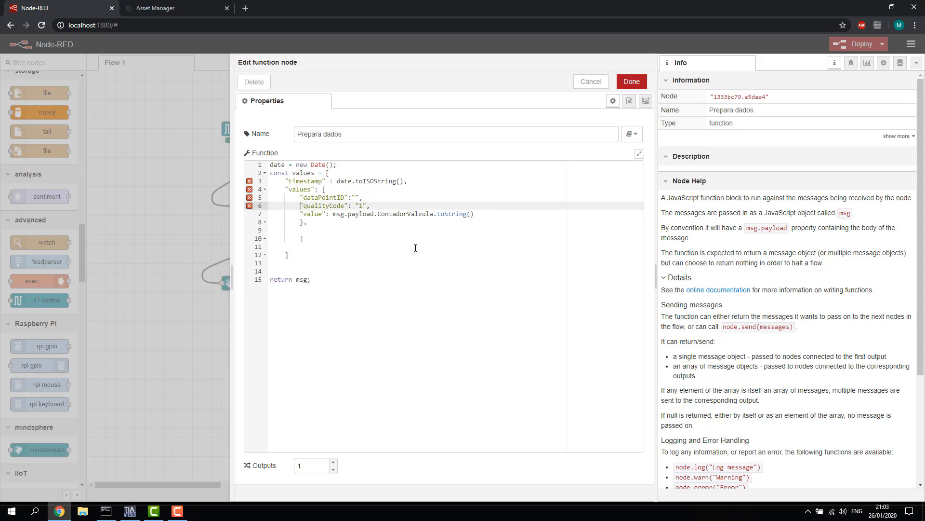
pyautogui.press('Up')
pyautogui.press('Up')
pyautogui.press('Down')
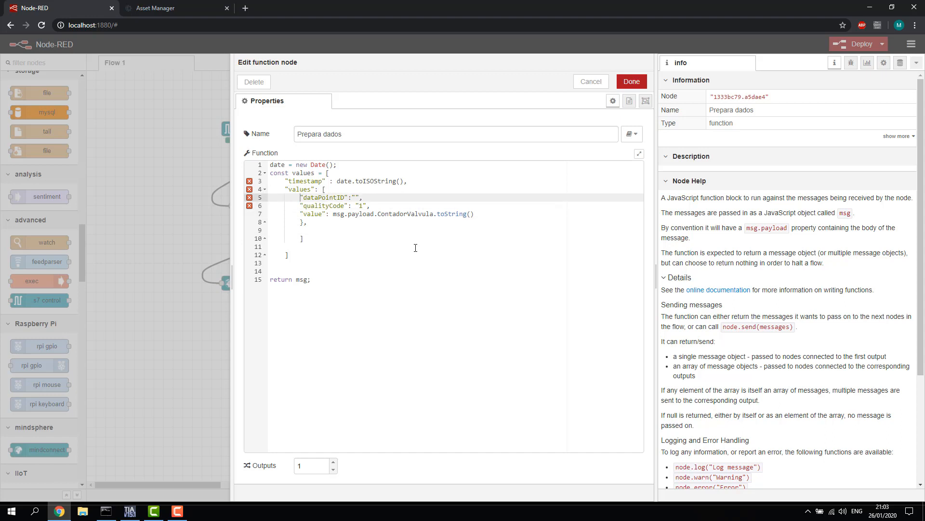
pyautogui.write('{')
pyautogui.press('Return')
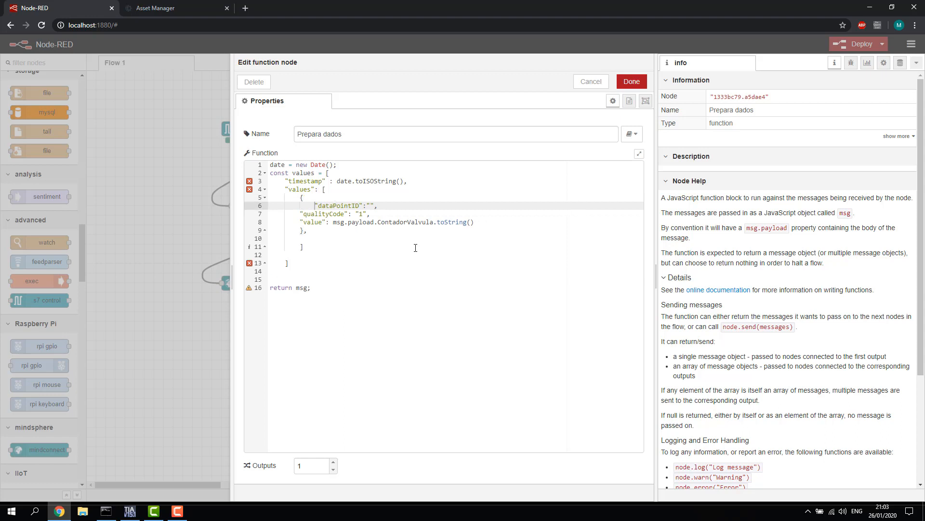
pyautogui.press('BackSpace')
# - Add an empty second object with opening and closing braces below the first object in the inner values array
pyautogui.press('Down')
pyautogui.press('Down')
pyautogui.press('Down')
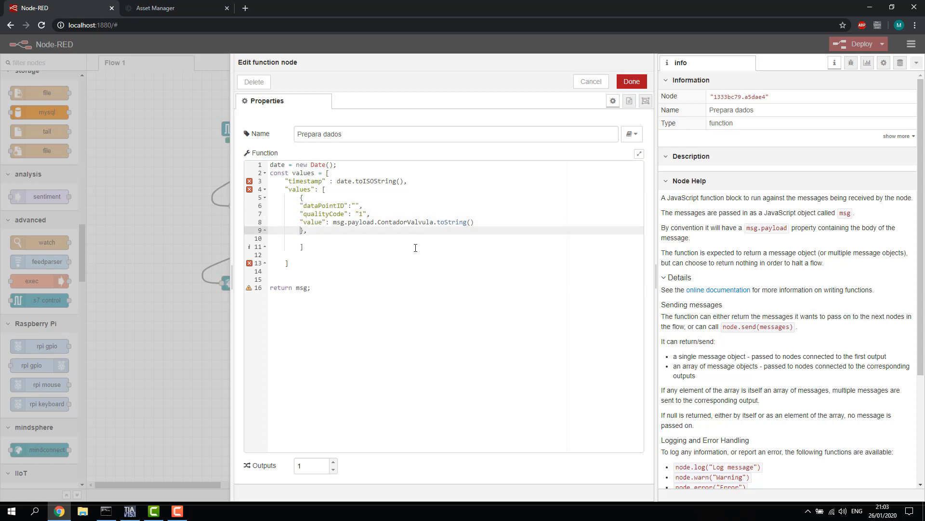
pyautogui.press('Down')
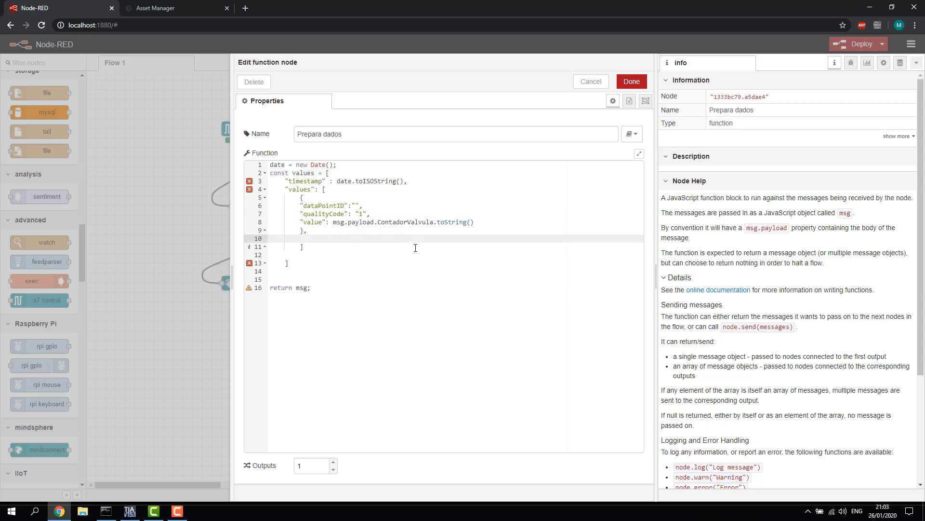
pyautogui.write('{')
pyautogui.press('Return')
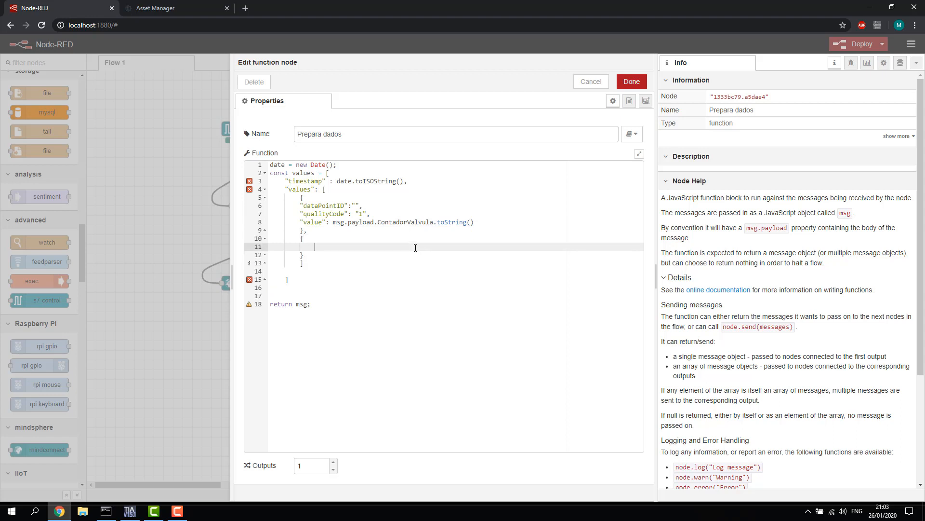
# - Copy the dataPointID, qualityCode and value entries into the second object and align the pasted dataPointID line with the others
pyautogui.press('Up')
pyautogui.press('Up')
pyautogui.press('Up')
pyautogui.press('Up')
pyautogui.press('Up')
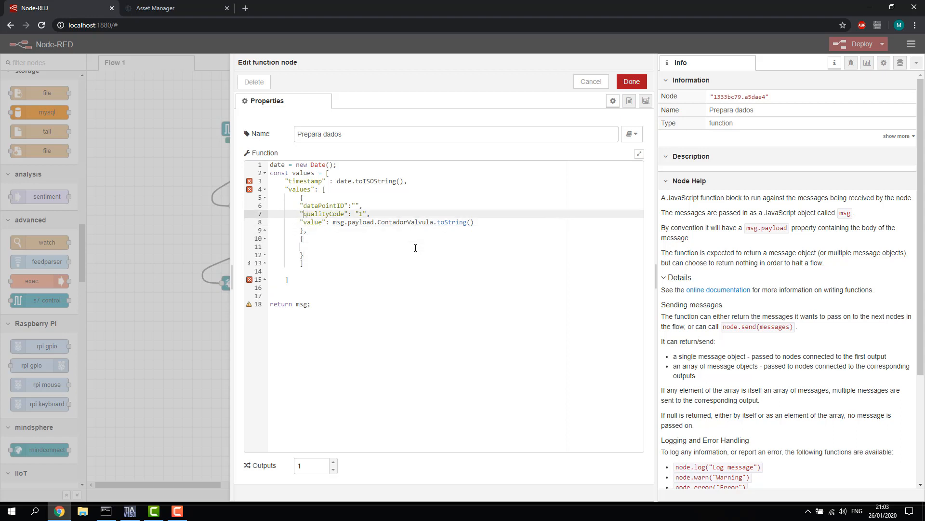
pyautogui.hotkey('shift', 'Down')
pyautogui.hotkey('shift', 'Down')
pyautogui.hotkey('shift', 'Right')
pyautogui.hotkey('shift', 'Right')
pyautogui.hotkey('shift', 'Right')
pyautogui.hotkey('shift', 'Right')
pyautogui.hotkey('shift', 'Right')
pyautogui.hotkey('shift', 'Right')
pyautogui.hotkey('shift', 'Right')
pyautogui.hotkey('shift', 'Right')
pyautogui.hotkey('shift', 'Right')
pyautogui.hotkey('shift', 'Right')
pyautogui.hotkey('shift', 'Right')
pyautogui.hotkey('shift', 'Right')
pyautogui.hotkey('shift', 'Right')
pyautogui.hotkey('shift', 'Right')
pyautogui.hotkey('shift', 'Right')
pyautogui.hotkey('shift', 'Right')
pyautogui.hotkey('shift', 'Right')
pyautogui.hotkey('shift', 'Right')
pyautogui.hotkey('shift', 'Right')
pyautogui.hotkey('shift', 'Right')
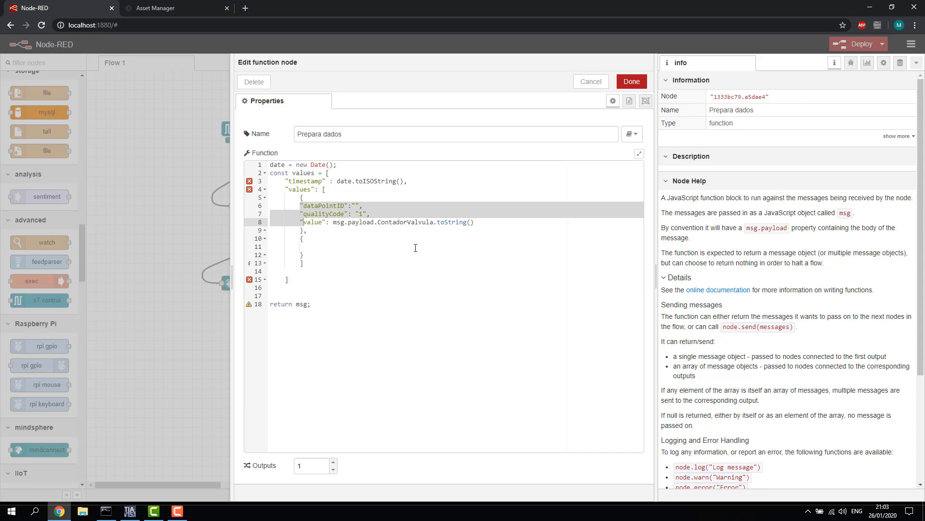
pyautogui.hotkey('shift', 'Right')
pyautogui.hotkey('shift', 'Right')
pyautogui.hotkey('shift', 'Right')
pyautogui.hotkey('shift', 'Right')
pyautogui.hotkey('shift', 'Right')
pyautogui.hotkey('shift', 'Right')
pyautogui.hotkey('shift', 'Right')
pyautogui.hotkey('shift', 'Right')
pyautogui.hotkey('shift', 'Right')
pyautogui.hotkey('shift', 'Right')
pyautogui.hotkey('shift', 'Right')
pyautogui.hotkey('shift', 'Right')
pyautogui.hotkey('shift', 'Right')
pyautogui.hotkey('shift', 'Right')
pyautogui.hotkey('ctrl', 'c')
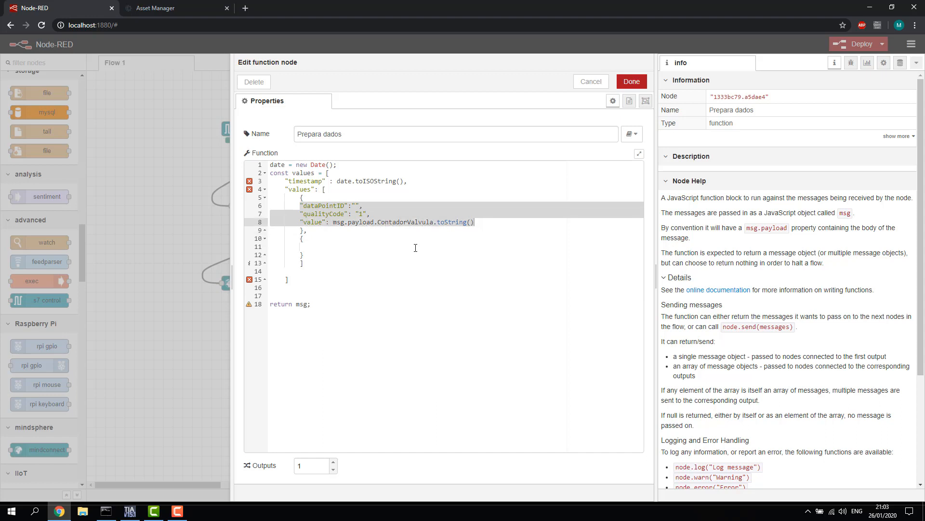
pyautogui.press('Down')
pyautogui.press('Down')
pyautogui.press('Down')
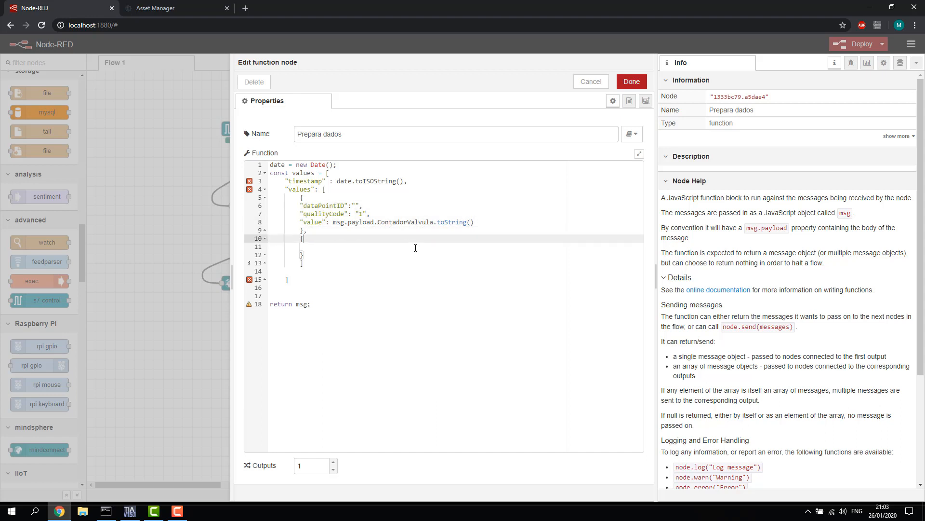
pyautogui.hotkey('ctrl', 'v')
pyautogui.press('Up')
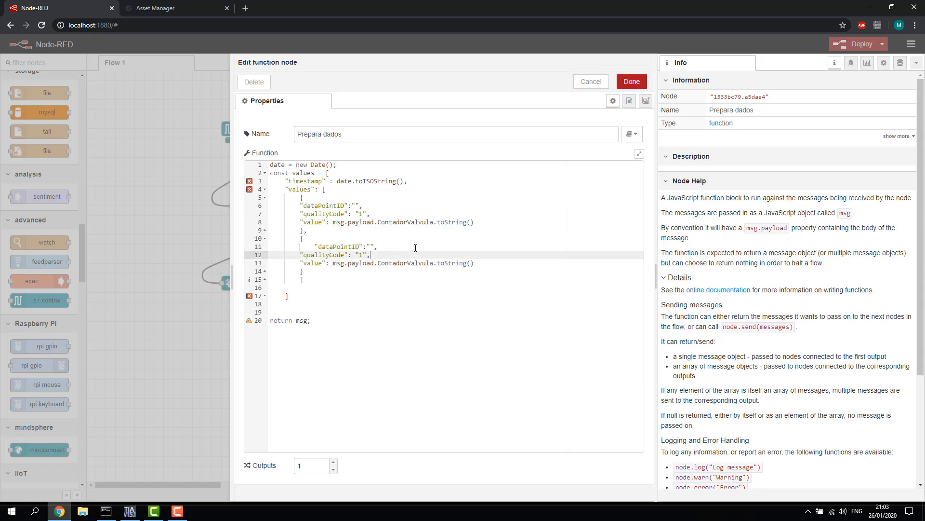
pyautogui.press('Up')
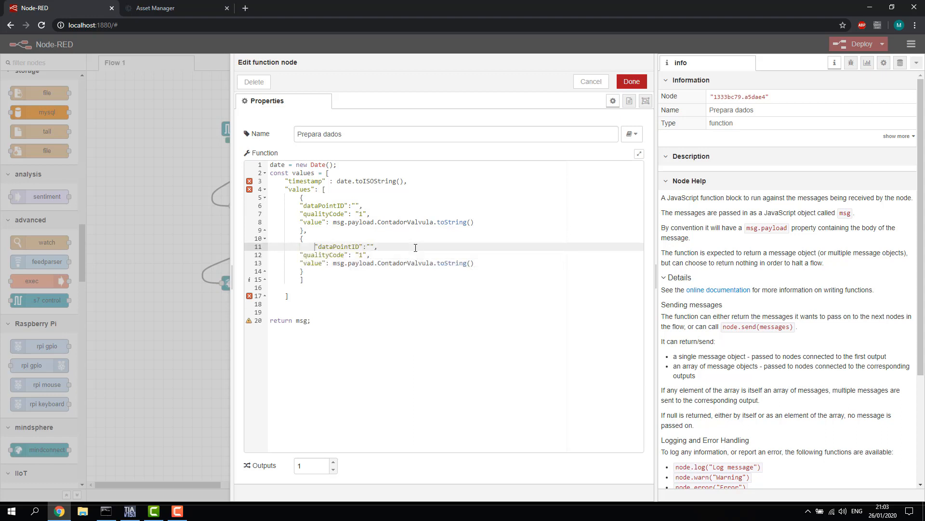
pyautogui.press('BackSpace')
# - Replace ContadorValvula with Pressao in the second object's value entry
pyautogui.press('Down')
pyautogui.press('Down')
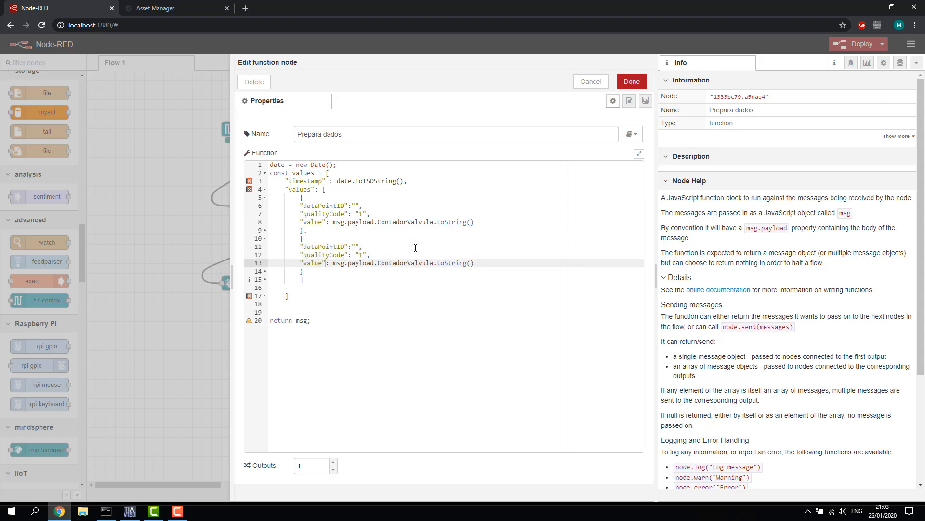
pyautogui.press('Left')
pyautogui.hotkey('shift', 'Right')
pyautogui.hotkey('shift', 'Right')
pyautogui.hotkey('shift', 'Right')
pyautogui.hotkey('shift', 'Right')
pyautogui.hotkey('shift', 'Right')
pyautogui.hotkey('shift', 'Right')
pyautogui.hotkey('shift', 'Right')
pyautogui.hotkey('shift', 'Right')
pyautogui.hotkey('shift', 'Right')
pyautogui.hotkey('shift', 'Right')
pyautogui.hotkey('shift', 'Right')
pyautogui.hotkey('shift', 'Right')
pyautogui.hotkey('shift', 'Right')
pyautogui.hotkey('shift', 'Right')
pyautogui.hotkey('shift', 'Right')
pyautogui.write('Pressao')
pyautogui.press('Down')
pyautogui.press('Down')
pyautogui.press('Up')
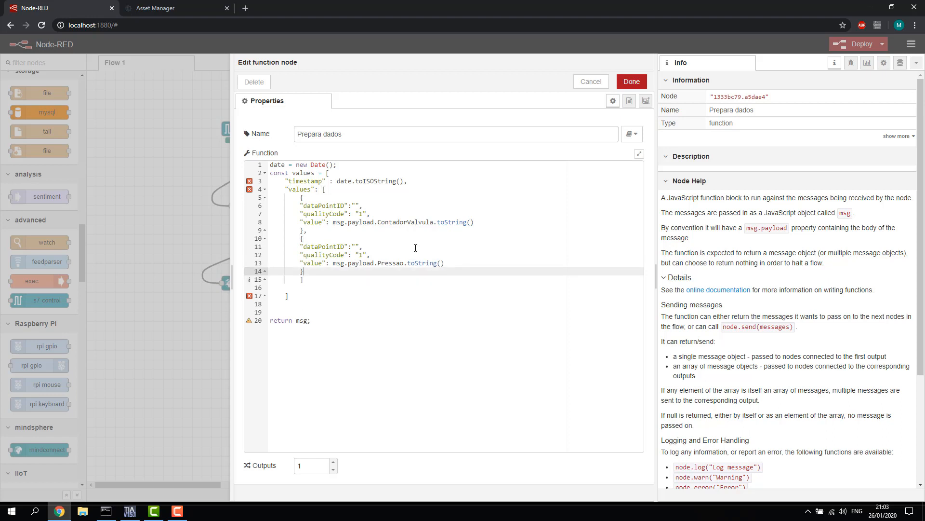
# - Check the nesting of the braces and square brackets through both data objects and the closing lines of the arrays
pyautogui.press('Up')
pyautogui.press('Up')
pyautogui.press('Up')
pyautogui.press('Up')
pyautogui.press('Up')
pyautogui.press('Up')
pyautogui.press('Up')
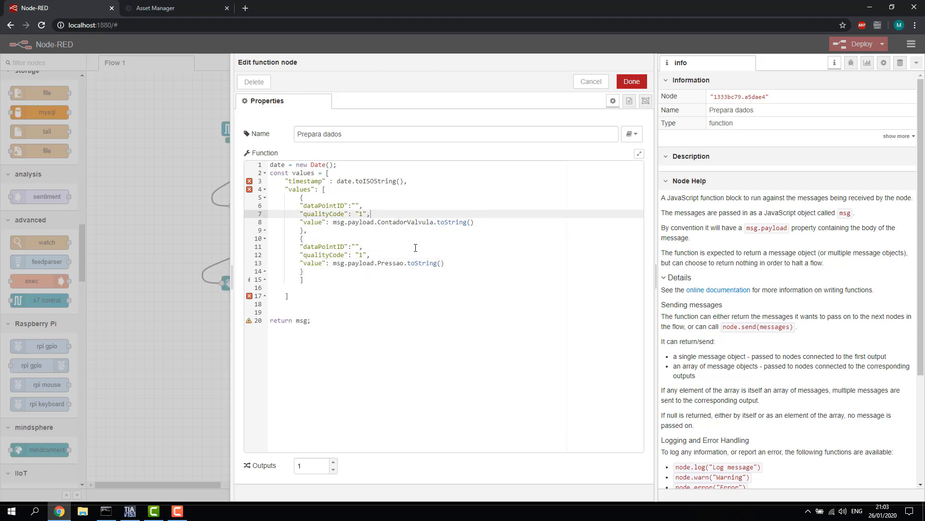
pyautogui.press('Down')
pyautogui.press('Down')
pyautogui.press('Down')
pyautogui.press('Down')
pyautogui.press('Down')
pyautogui.press('Down')
pyautogui.press('Down')
pyautogui.press('Down')
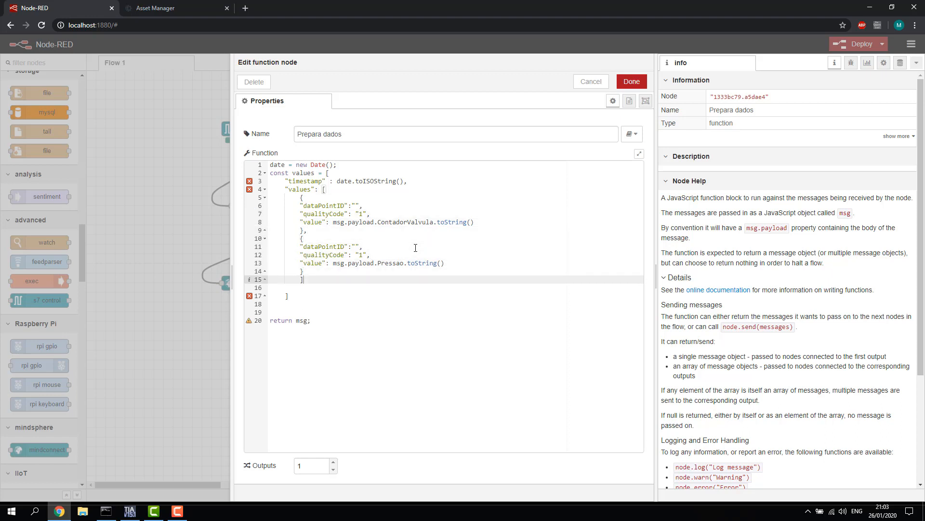
pyautogui.press('Down')
pyautogui.press('Down')
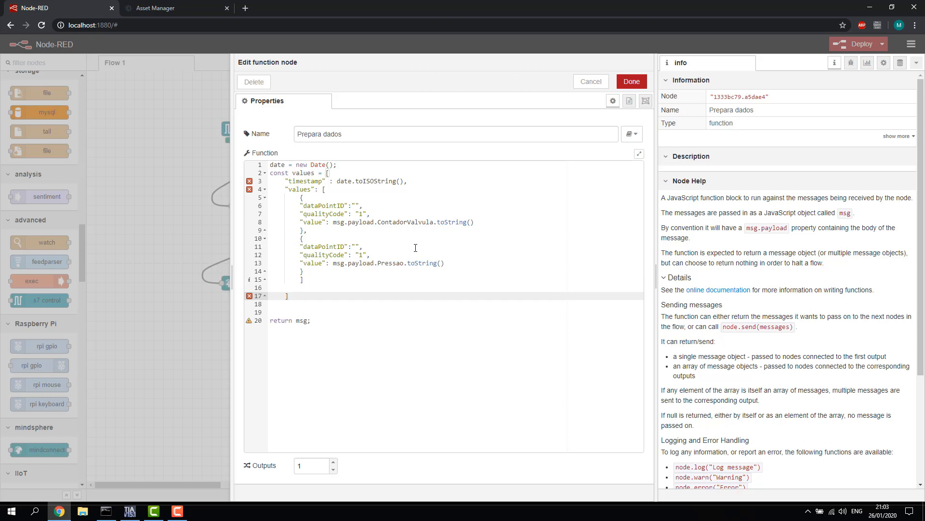
# - Insert an opening brace on its own line above the timestamp entry, keeping timestamp at its original indentation
pyautogui.click(289, 181)
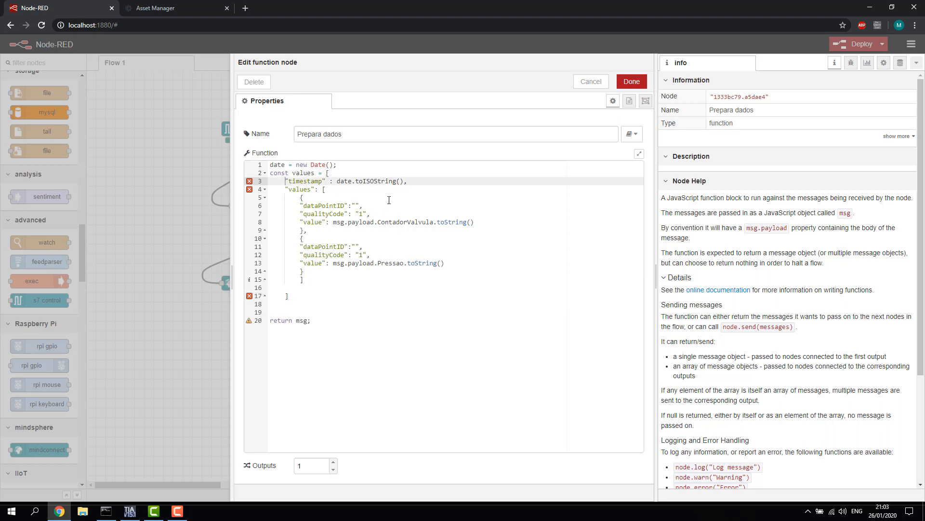
pyautogui.write('{')
pyautogui.press('Return')
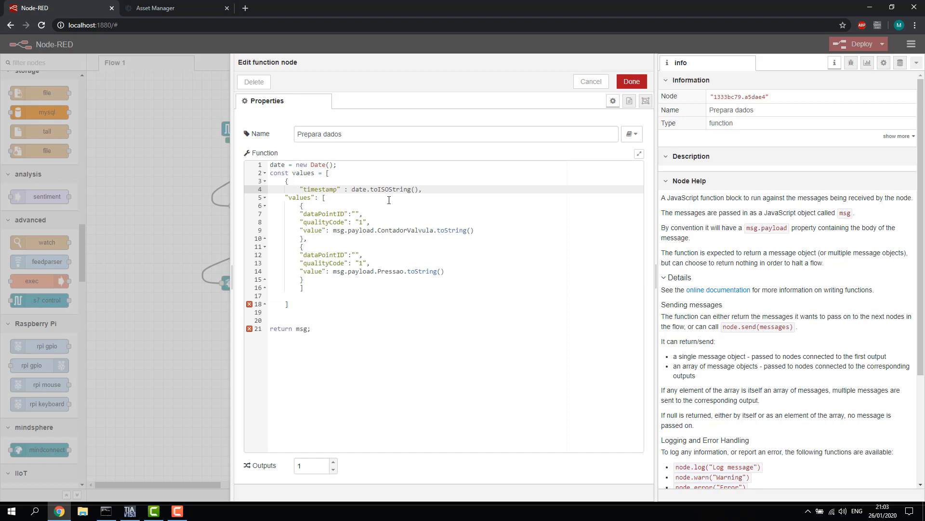
pyautogui.press('BackSpace')
# - Add an indented closing brace below the last square bracket and remove the blank line between the two closing square brackets
pyautogui.click(293, 313)
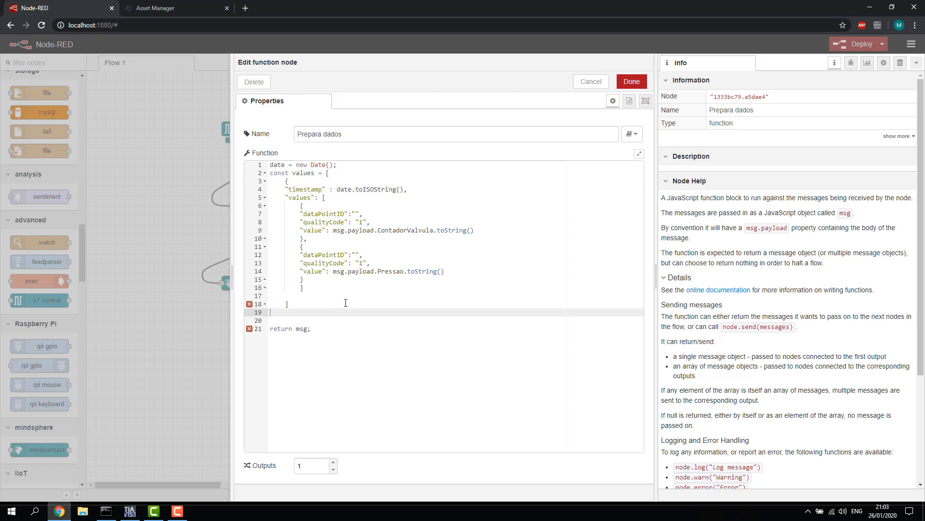
pyautogui.write('}')
pyautogui.press('Tab')
pyautogui.press('Up')
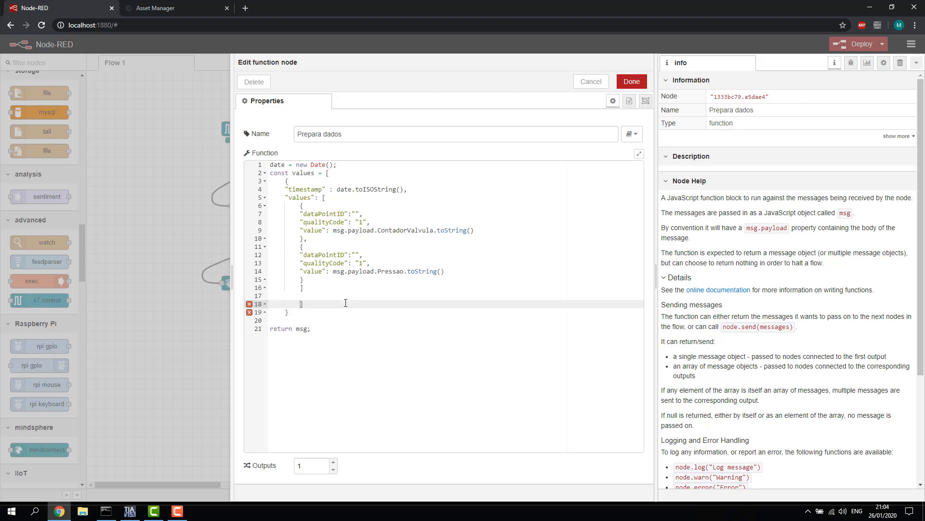
pyautogui.press('Up')
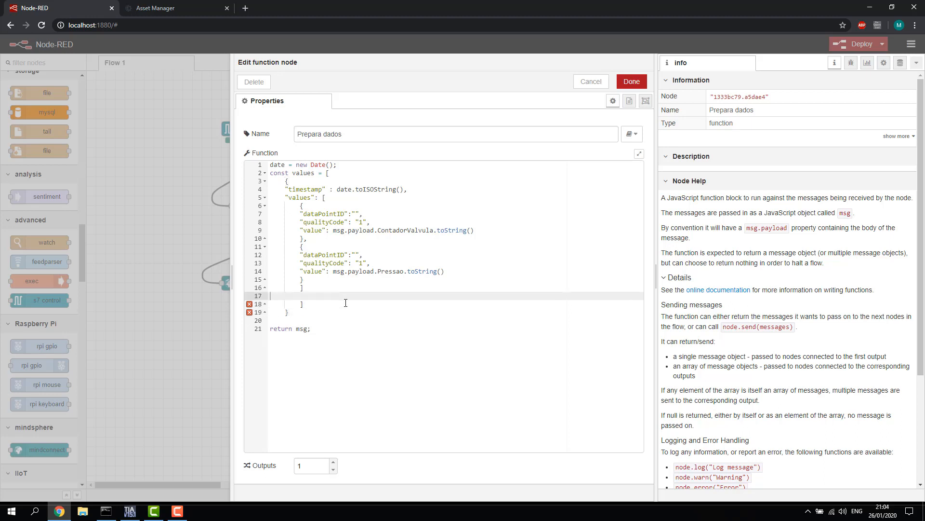
pyautogui.press('BackSpace')
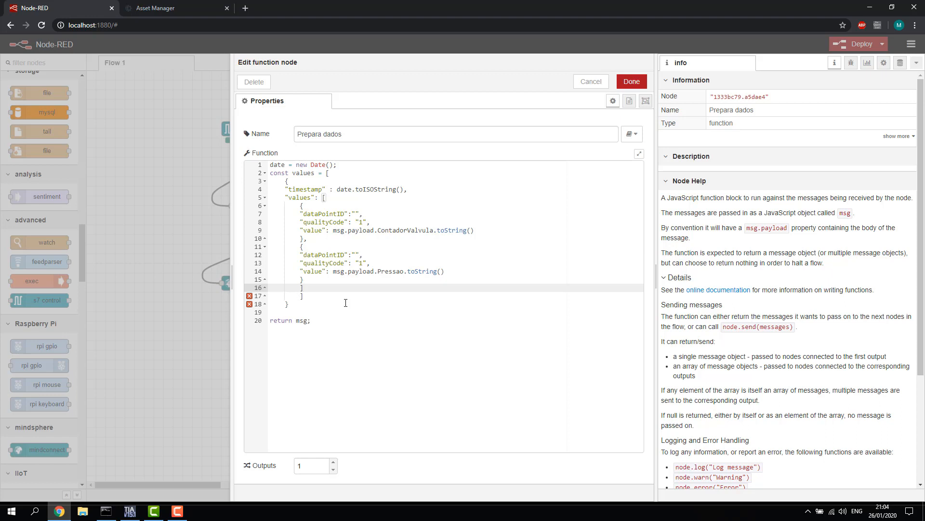
# - Add the line masg.payload = values; directly above return msg;
pyautogui.press('Down')
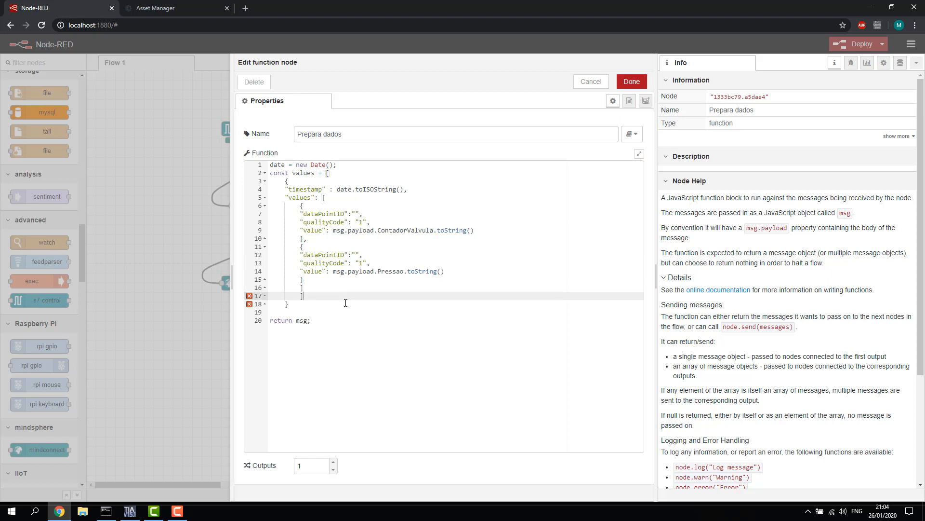
pyautogui.press('Down')
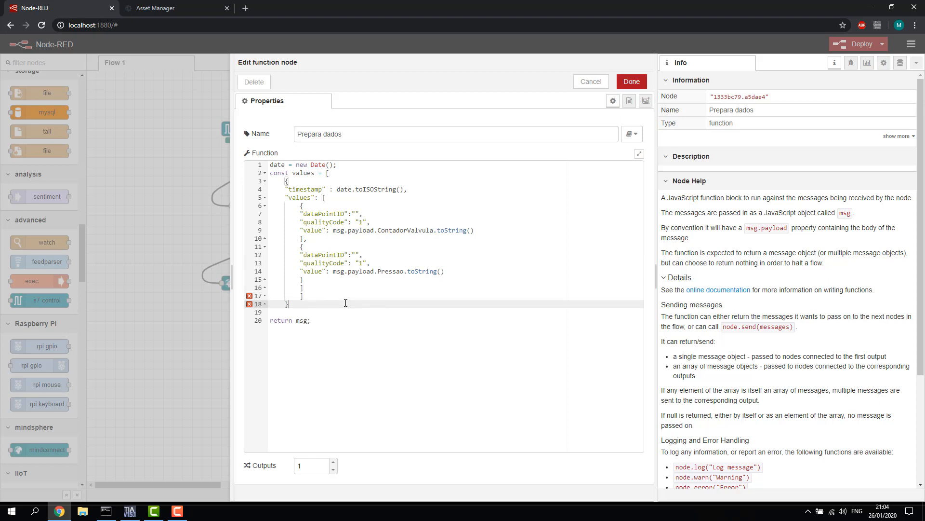
pyautogui.press('Down')
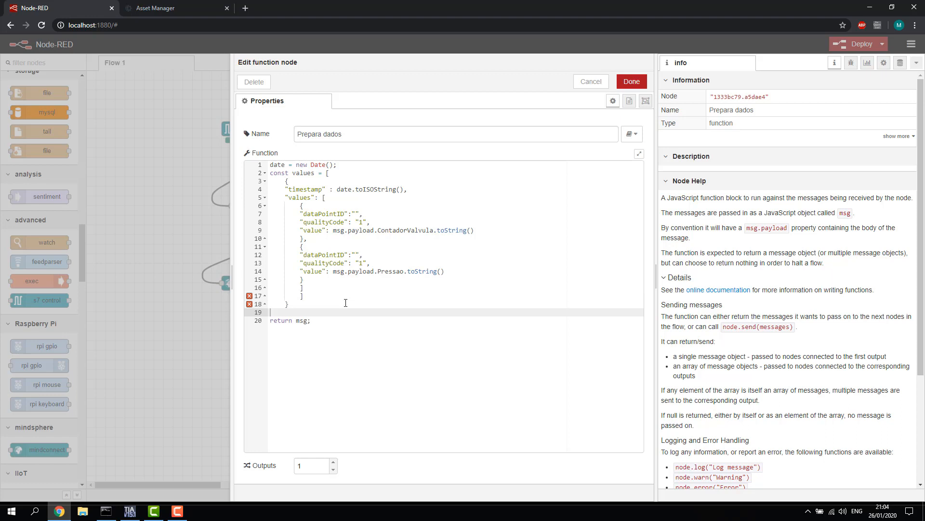
pyautogui.write('masg.payload = values;')
# - Move the outer closing square bracket from before the outer object's closing brace to its own line after it
pyautogui.click(330, 295)
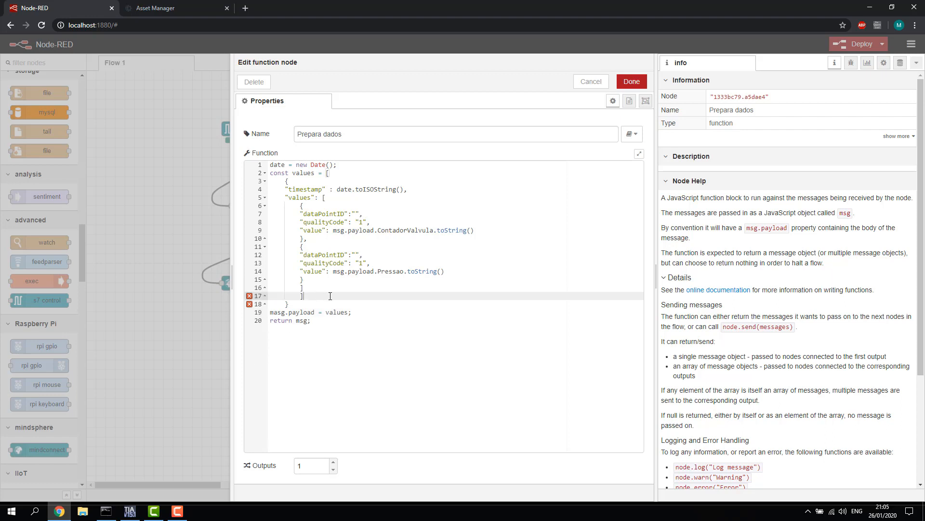
pyautogui.hotkey('shift', 'Left')
pyautogui.press('Right')
pyautogui.press('Up')
pyautogui.press('BackSpace')
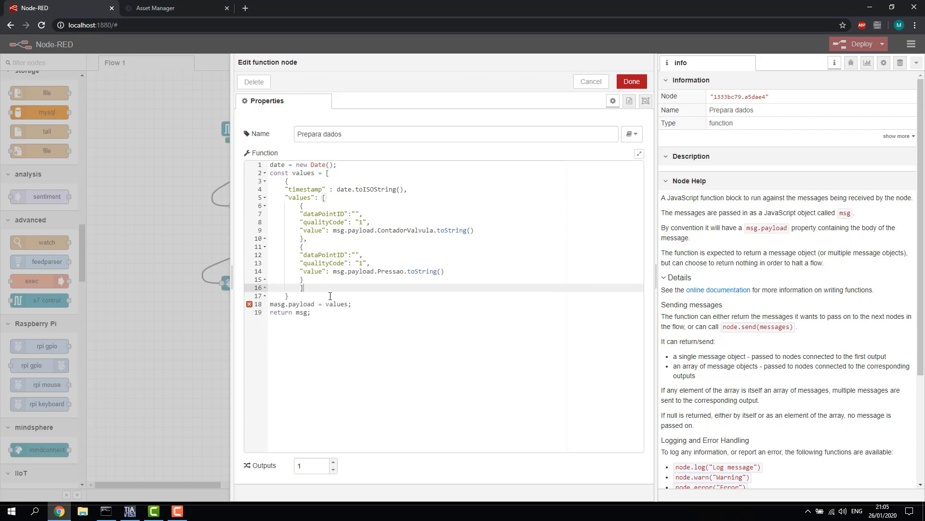
pyautogui.press('Down')
pyautogui.press('Return')
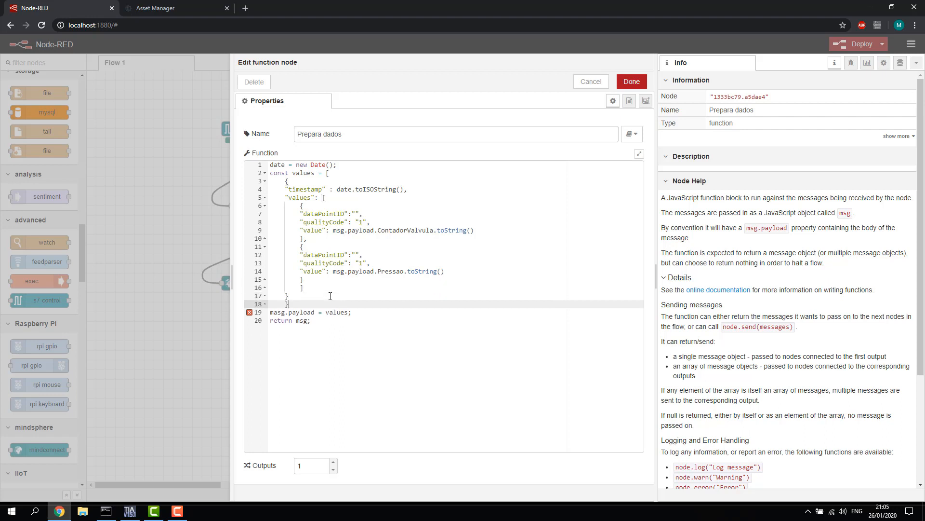
pyautogui.write(']')
# - Review the Prepara dados function code from the date declaration through the timestamp, both value entries and the payload assignment
pyautogui.press('Up')
pyautogui.press('Up')
pyautogui.press('Down')
pyautogui.press('Down')
pyautogui.click(345, 164)
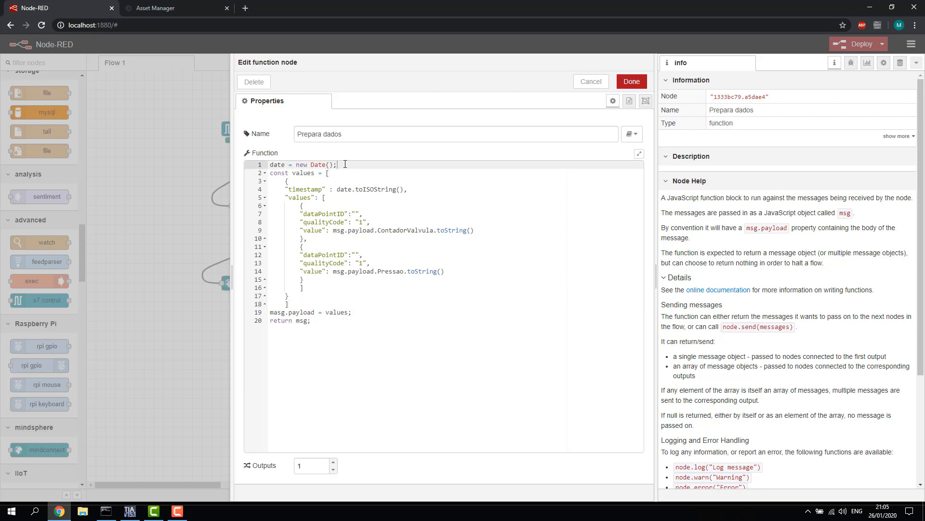
pyautogui.click(350, 191)
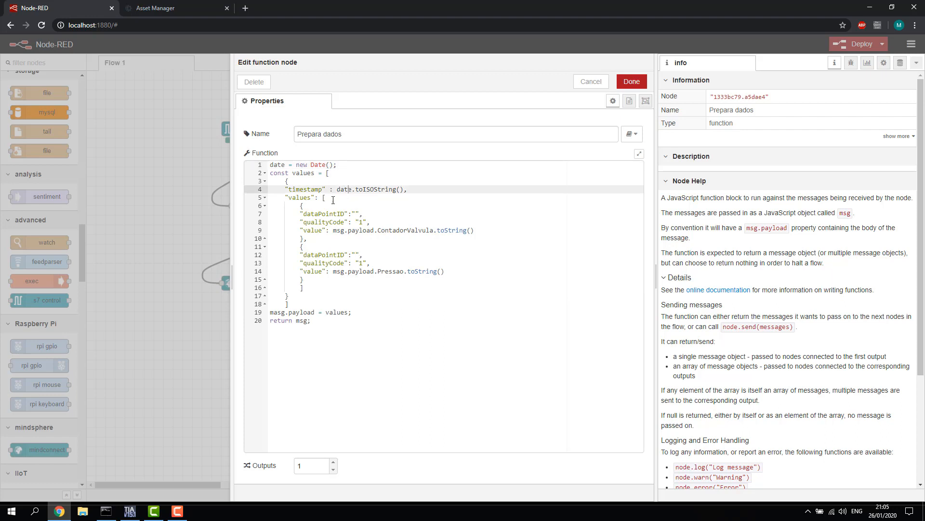
pyautogui.click(313, 213)
pyautogui.click(322, 222)
pyautogui.click(322, 230)
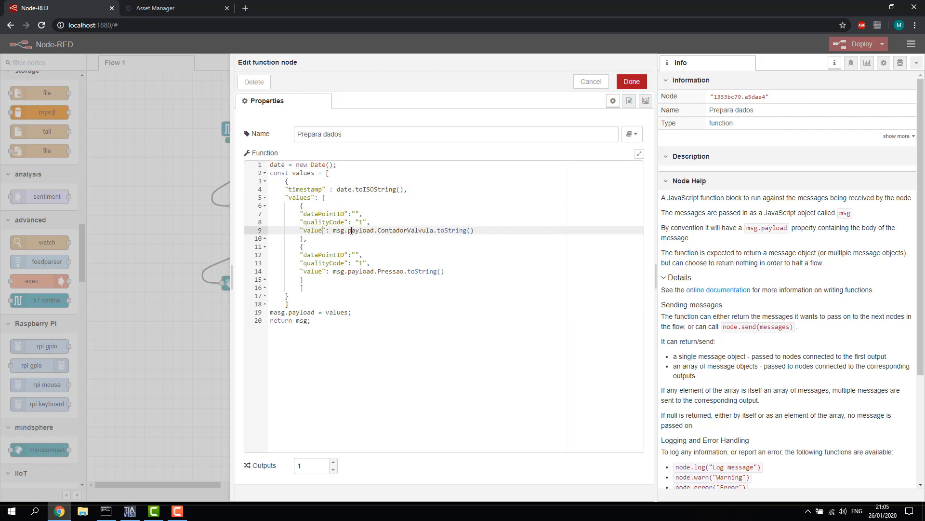
pyautogui.click(308, 289)
pyautogui.click(356, 313)
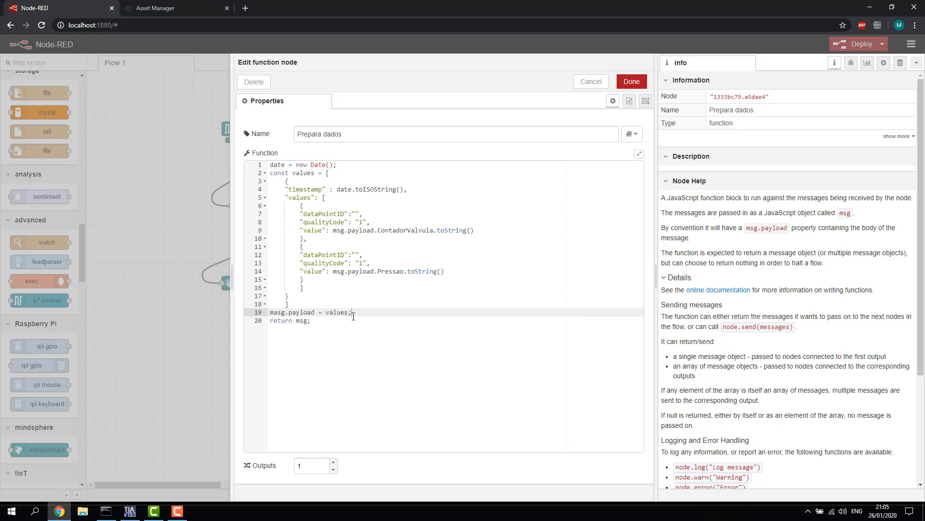
# - Correct masg.payload to msg.payload in the payload assignment and confirm the Prepara dados function node
pyautogui.click(277, 313)
pyautogui.press('BackSpace')
pyautogui.moveTo(312, 313); pyautogui.dragTo(271, 313)
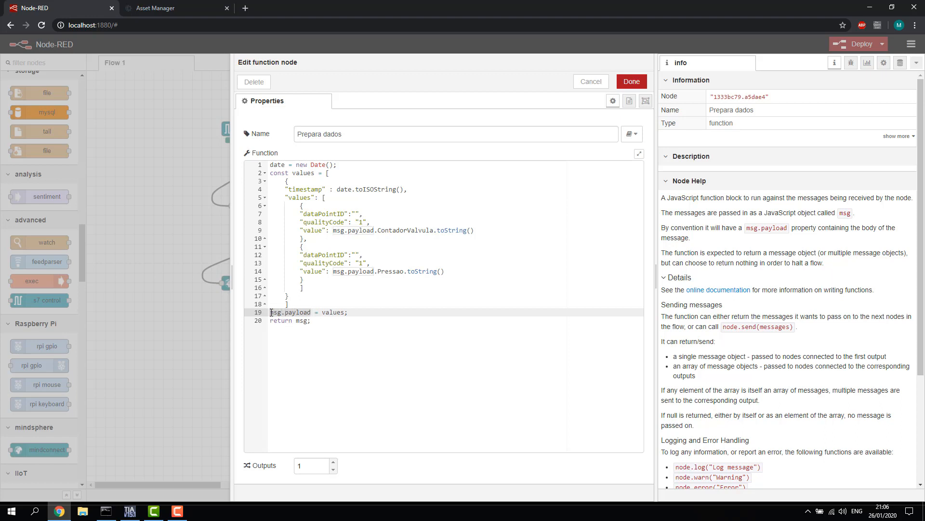
pyautogui.click(272, 313)
pyautogui.click(315, 322)
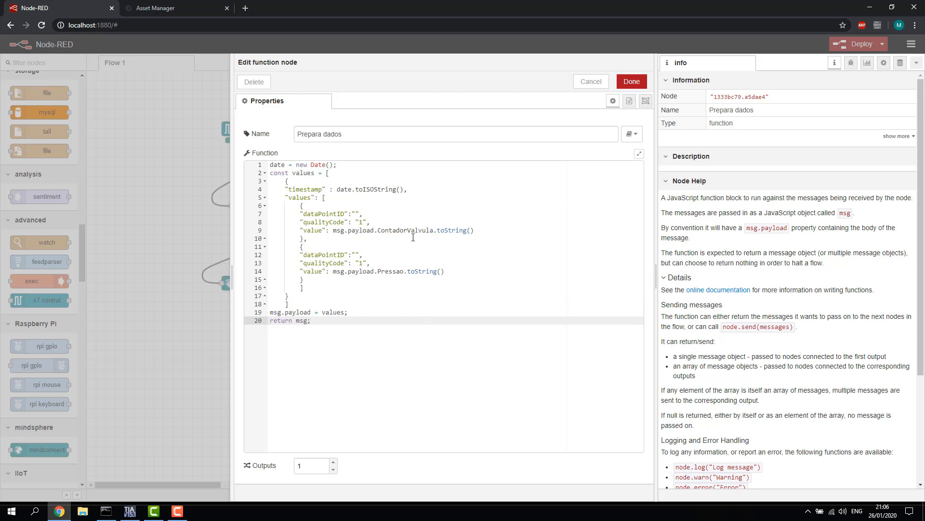
pyautogui.click(632, 83)
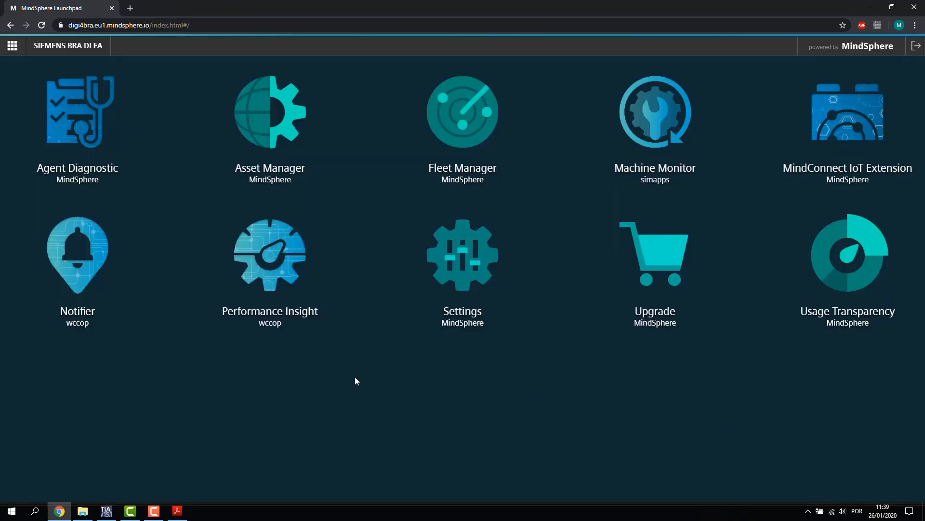
# - Switch to MindSphere's Asset Manager and start a new aspect named WebSerieMindSphere
pyautogui.click(268, 128)
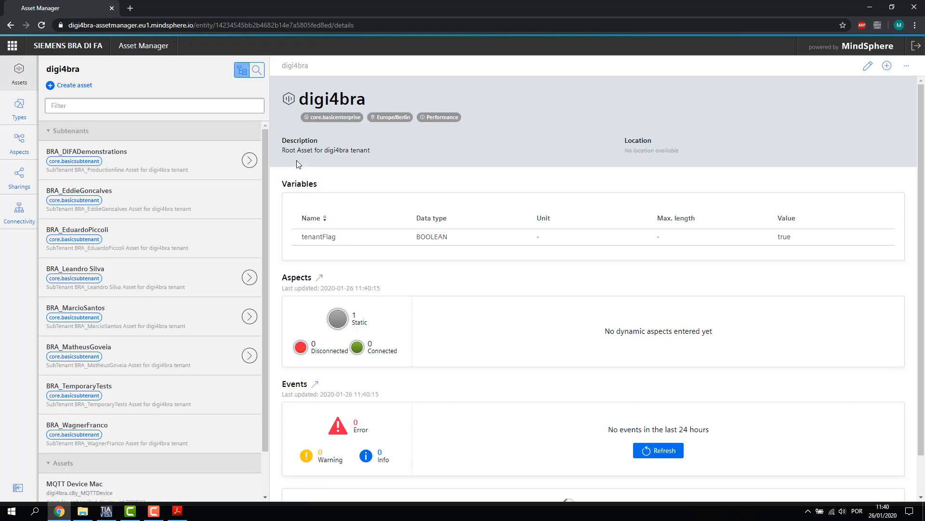
pyautogui.click(26, 154)
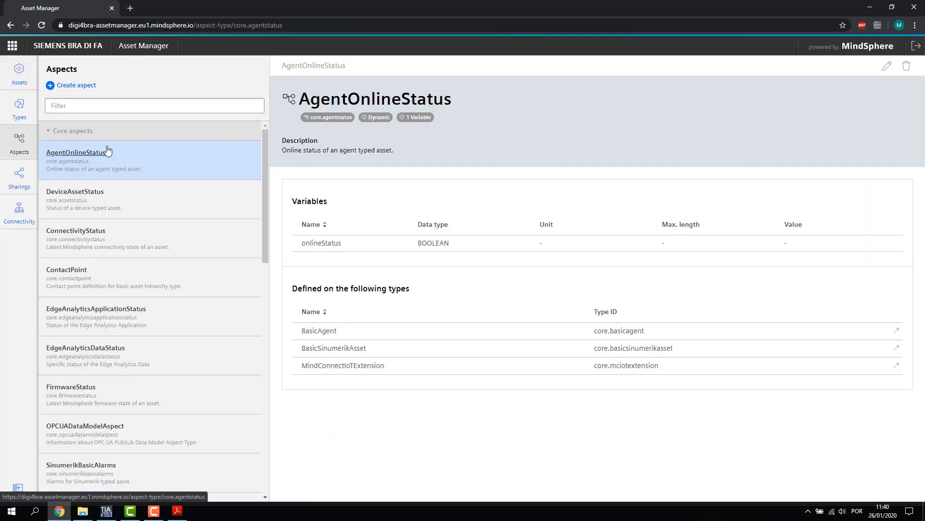
pyautogui.scroll(-15, 130, 161)
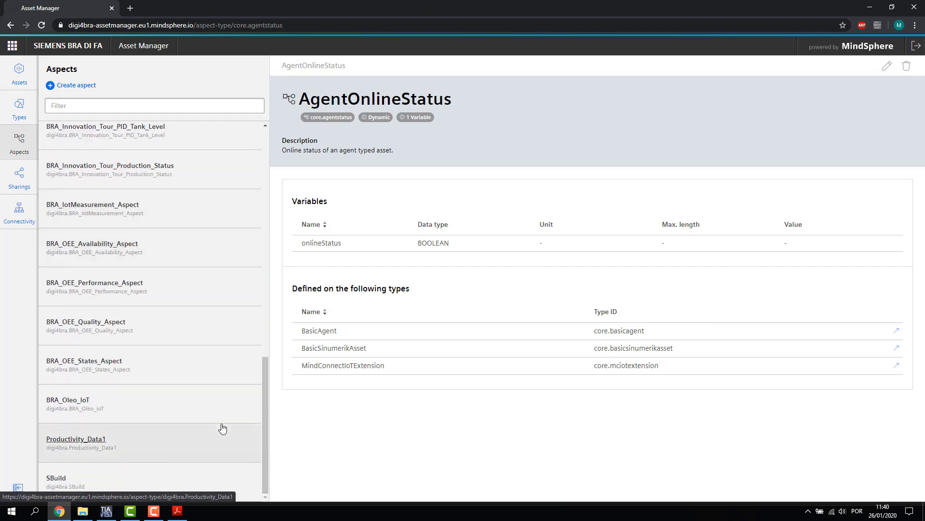
pyautogui.click(85, 89)
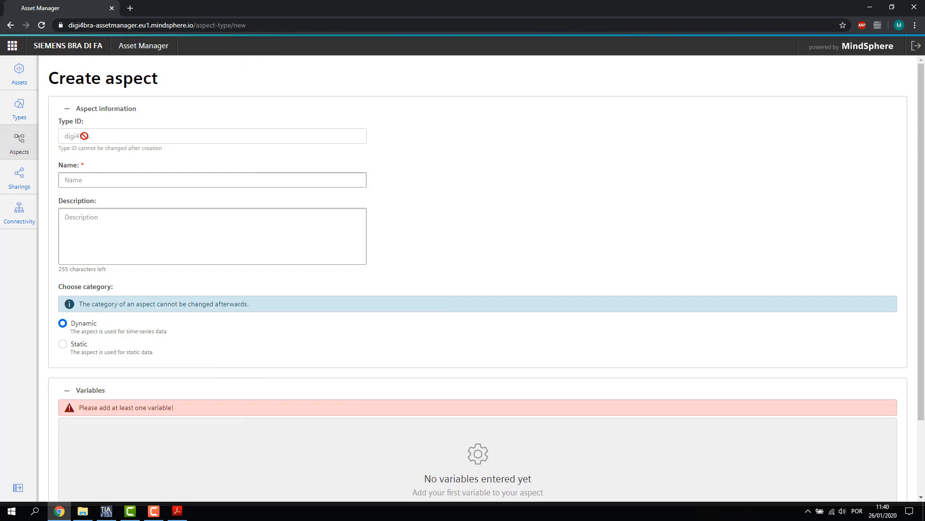
pyautogui.click(123, 174)
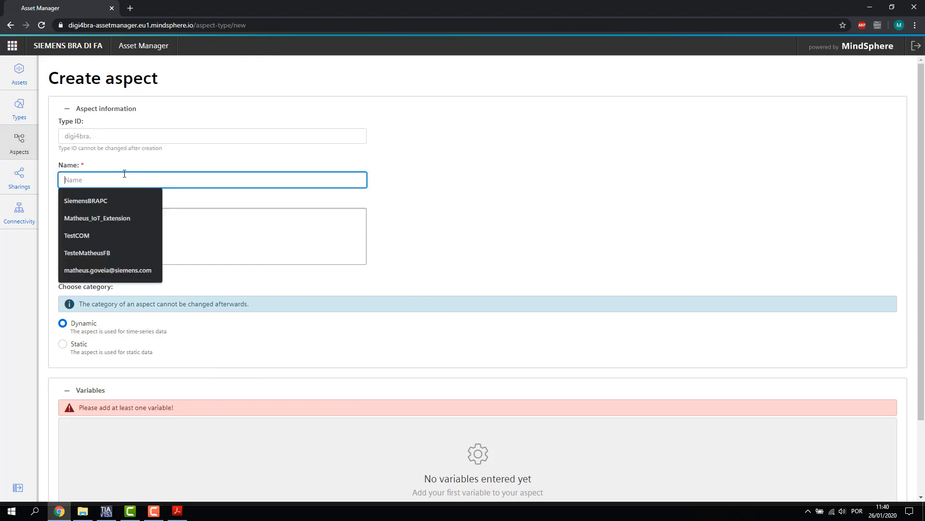
pyautogui.write('Web')
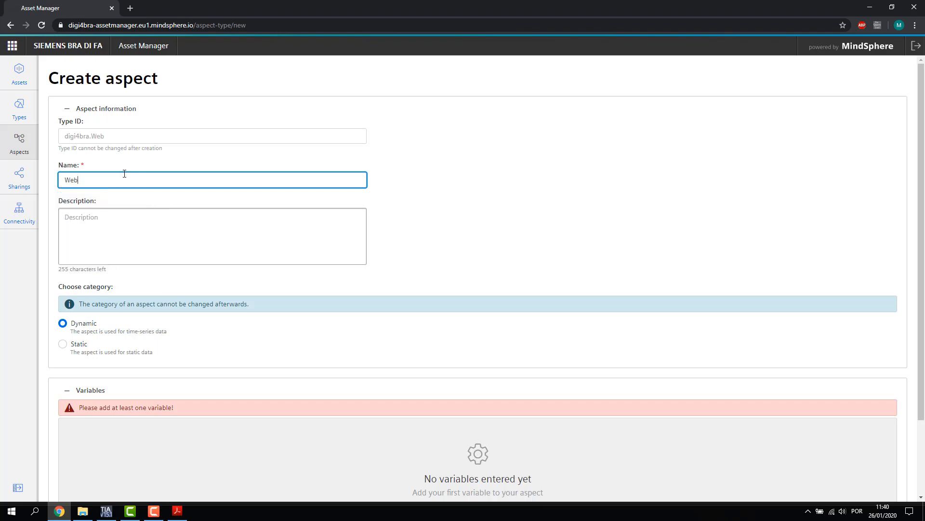
pyautogui.write('SerieMindSphere')
# - Add a variable named Contador Atuacao to the aspect with data type INT and unit "unit"
pyautogui.scroll(-1, 183, 198)
pyautogui.scroll(-1, 182, 198)
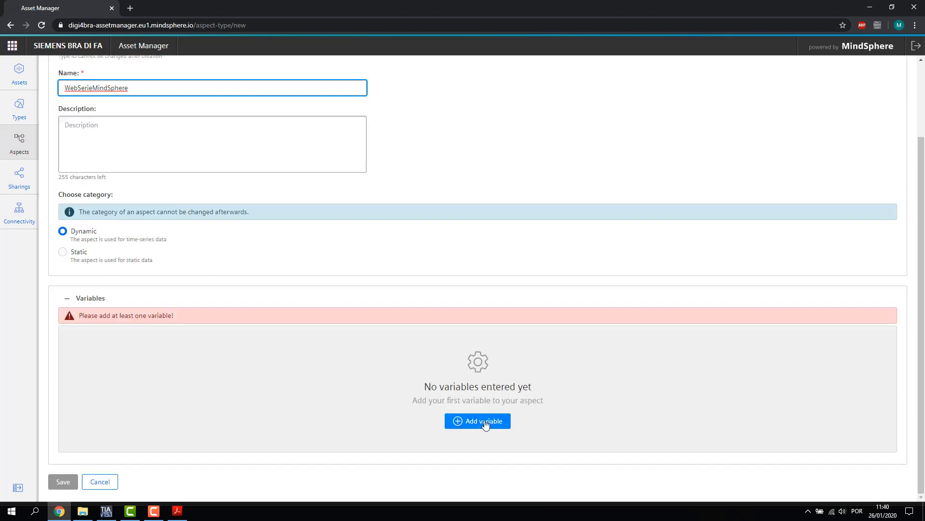
pyautogui.scroll(2, 463, 337)
pyautogui.scroll(-2, 467, 338)
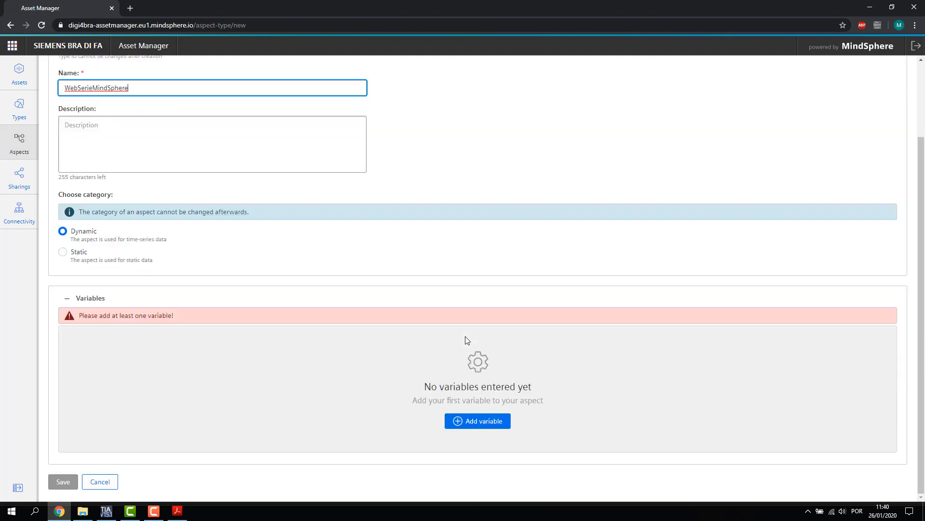
pyautogui.click(483, 423)
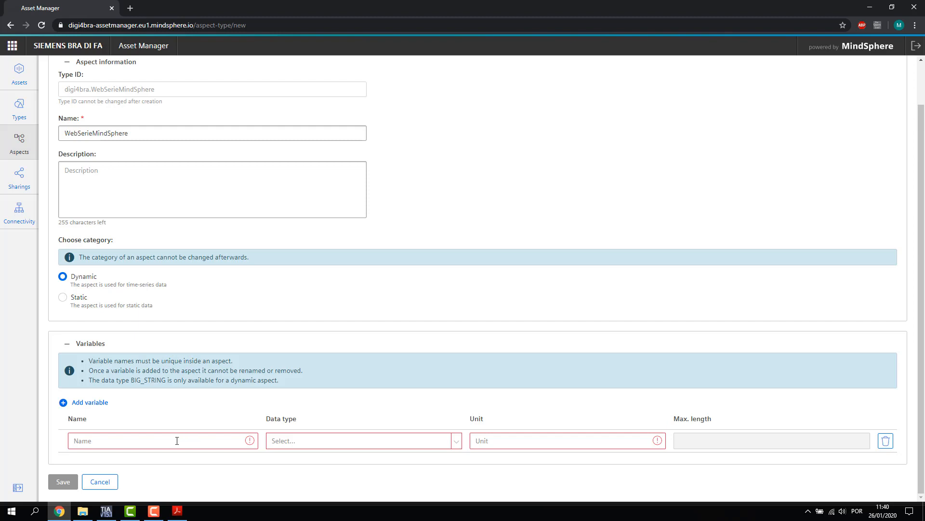
pyautogui.click(159, 434)
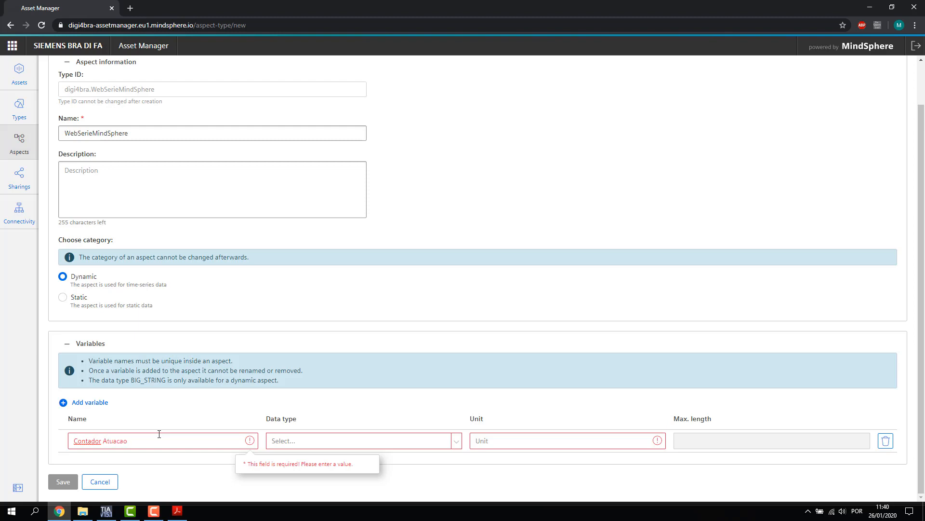
pyautogui.click(325, 444)
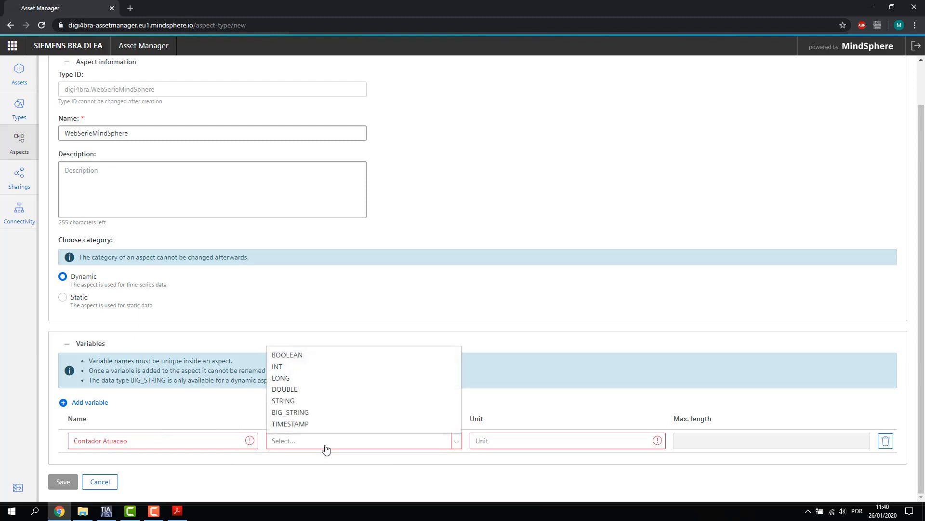
pyautogui.click(306, 371)
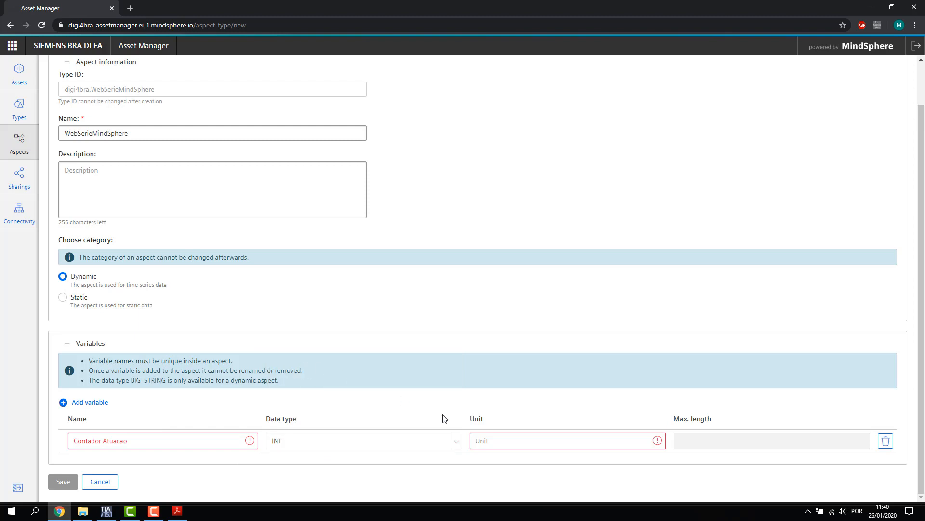
pyautogui.click(508, 439)
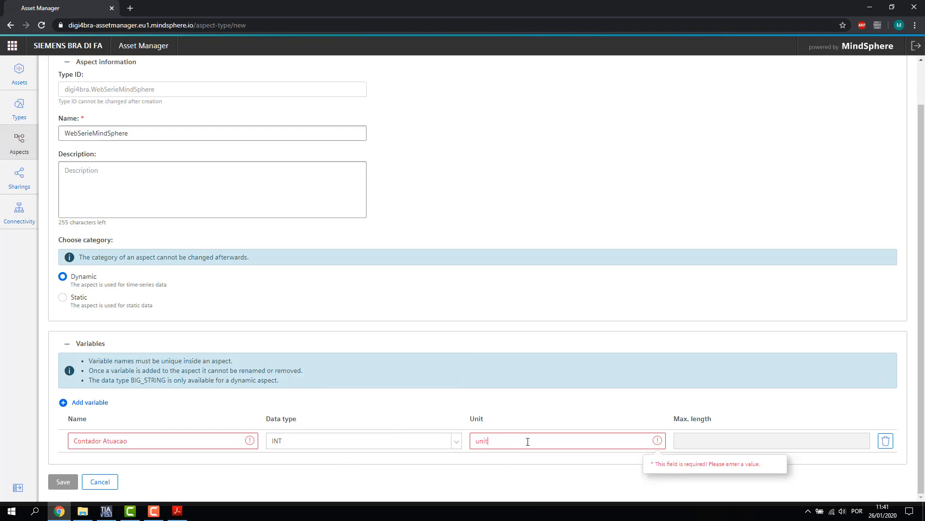
# - Add a second variable row and correct the first variable's name to Contador_Atuacao
pyautogui.click(90, 403)
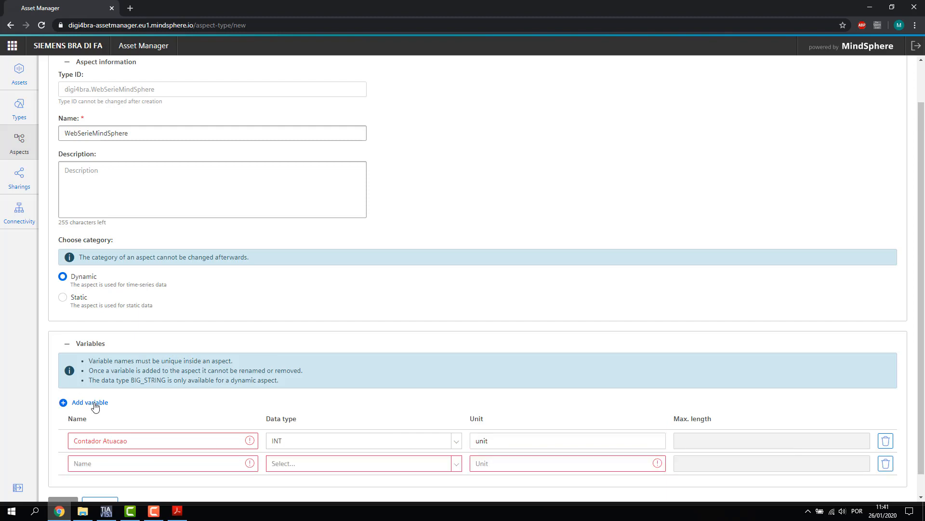
pyautogui.click(145, 458)
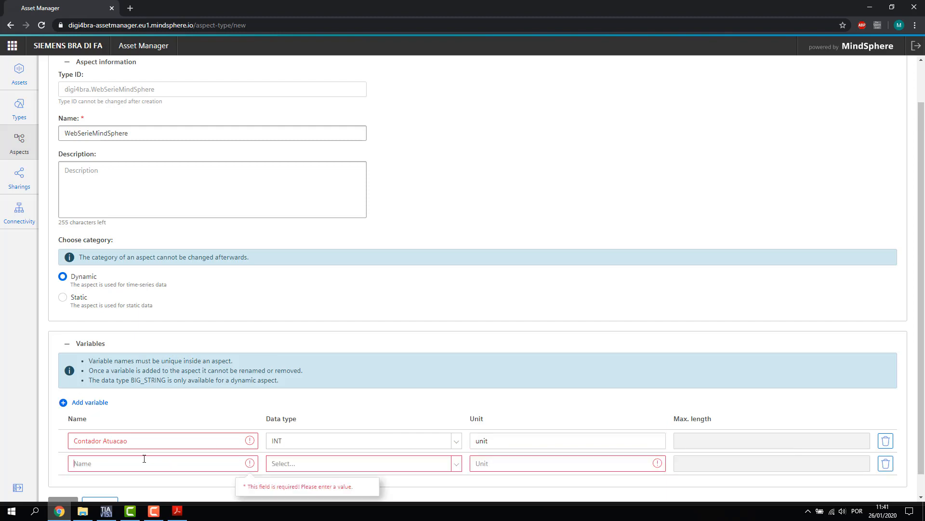
pyautogui.click(102, 440)
pyautogui.press('BackSpace')
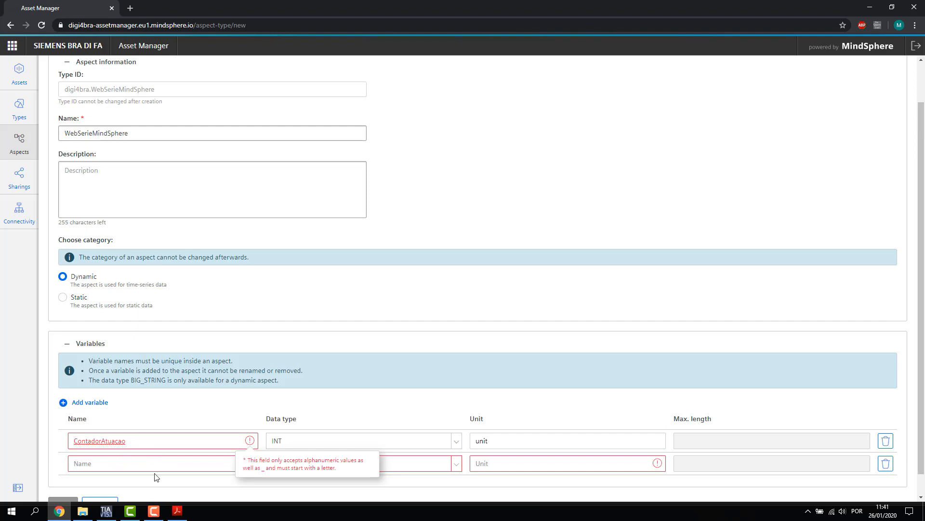
pyautogui.write('_')
# - Define the second variable as Pressao_Valvula with data type DOUBLE and unit bar
pyautogui.click(138, 462)
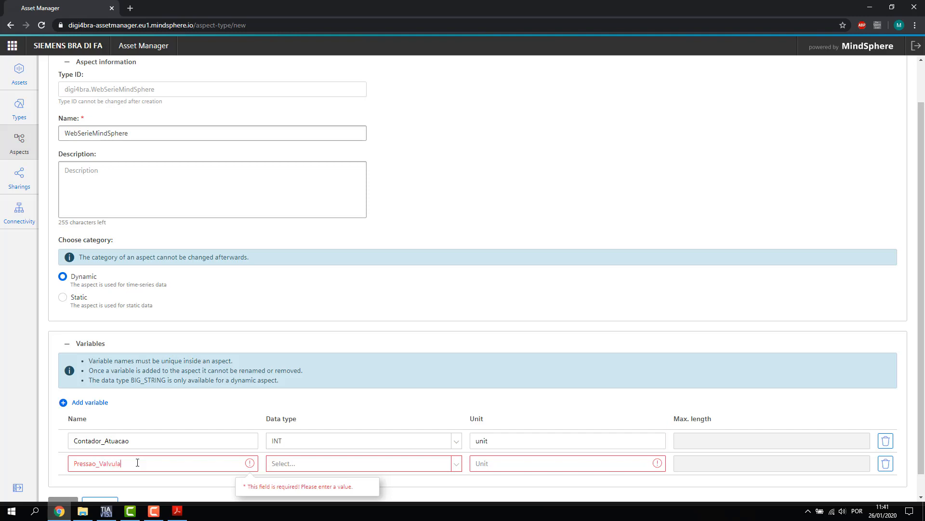
pyautogui.click(301, 463)
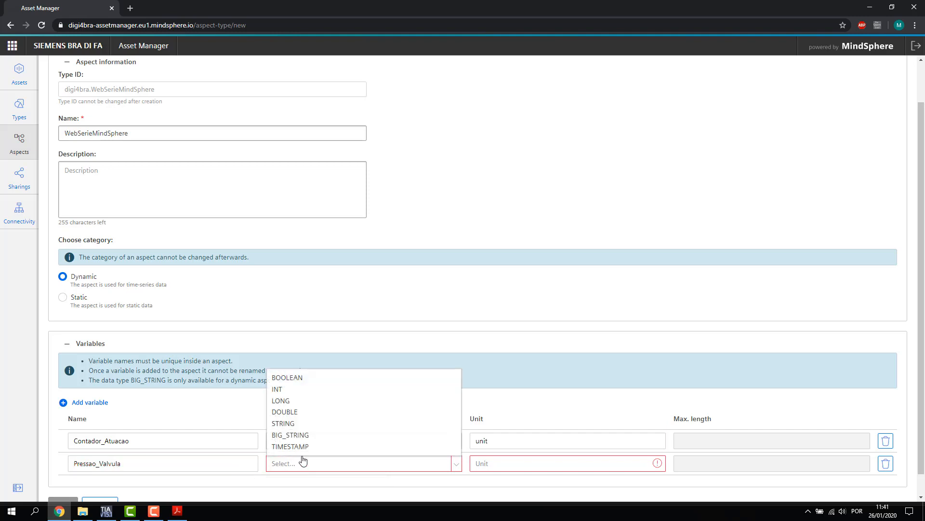
pyautogui.click(287, 412)
pyautogui.click(492, 465)
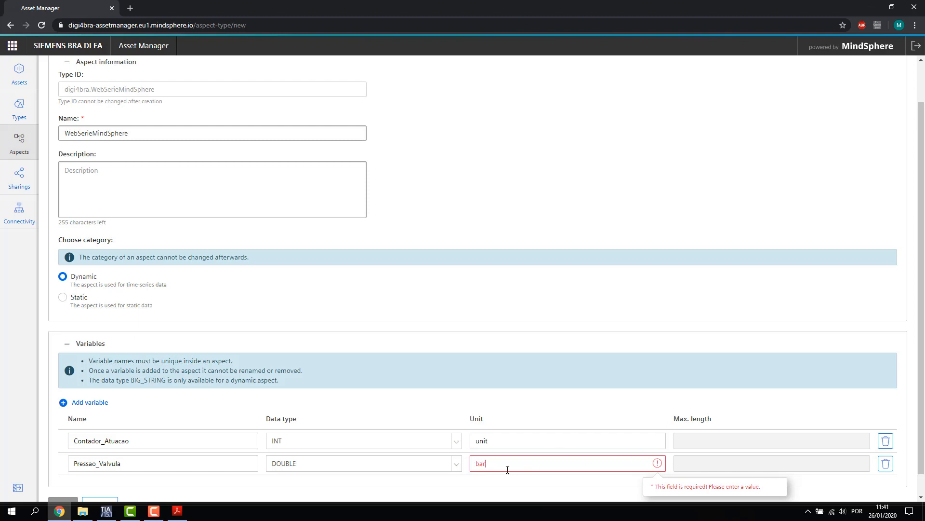
pyautogui.click(531, 398)
# - Review the new aspect's general information and the names of its two variables
pyautogui.scroll(-1, 532, 401)
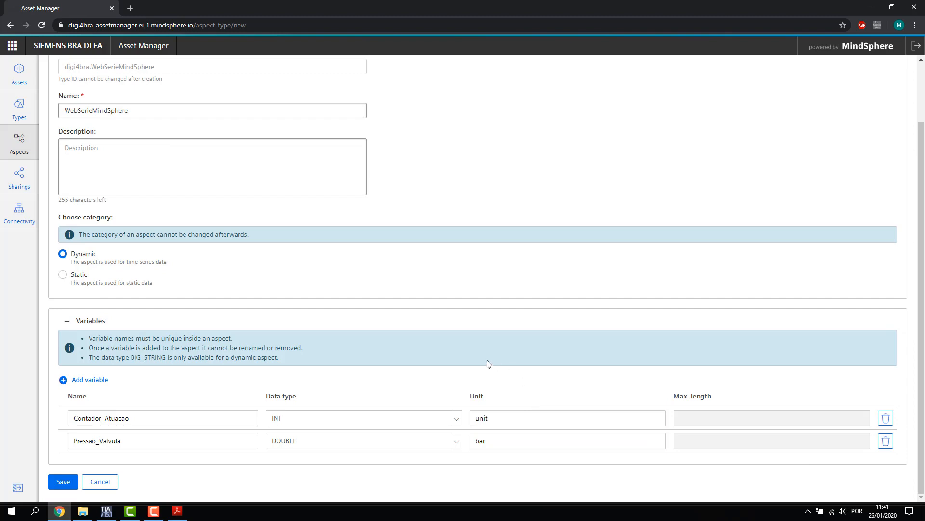
pyautogui.scroll(2, 412, 312)
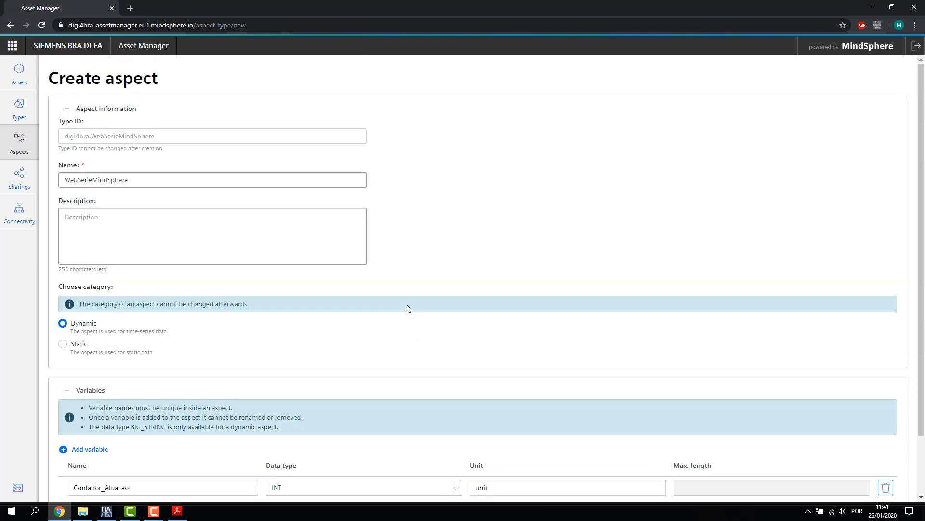
pyautogui.moveTo(97, 82); pyautogui.dragTo(164, 83)
pyautogui.click(159, 85)
pyautogui.scroll(-2, 296, 176)
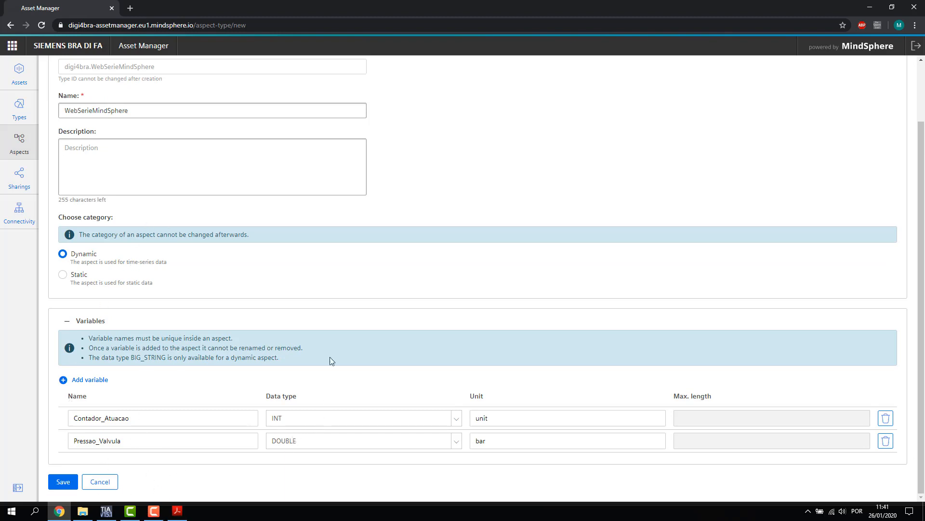
pyautogui.scroll(2, 254, 242)
pyautogui.scroll(-2, 277, 211)
pyautogui.moveTo(149, 418); pyautogui.dragTo(73, 418)
pyautogui.moveTo(122, 437); pyautogui.dragTo(68, 450)
pyautogui.scroll(2, 381, 373)
pyautogui.scroll(-2, 142, 216)
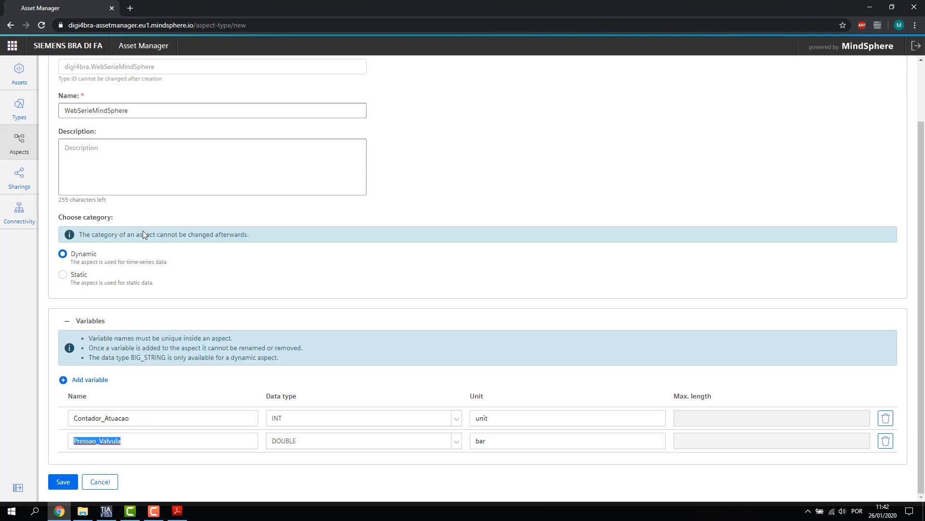
# - Save the WebSerieMindSphere aspect
pyautogui.click(61, 481)
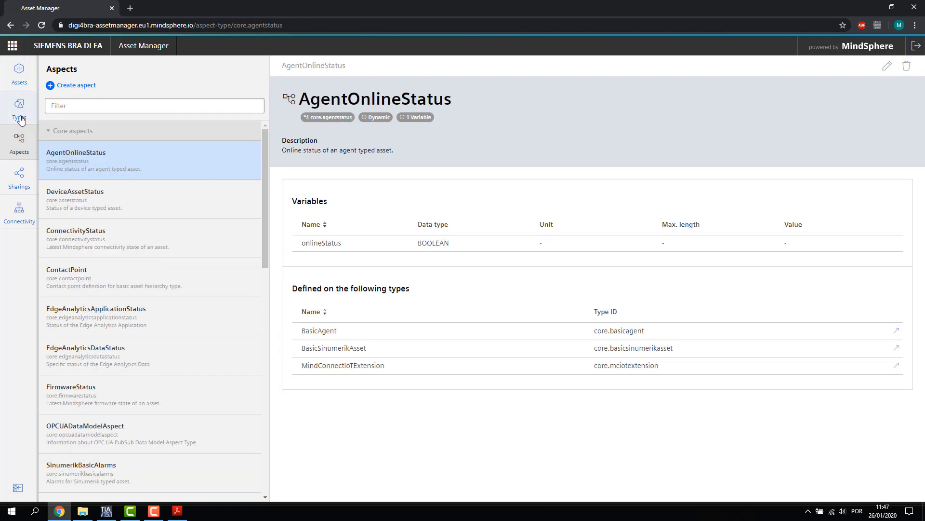
# - Create a new asset type under BasicAsset and name it MaquinaExemploWebSerie
pyautogui.click(20, 116)
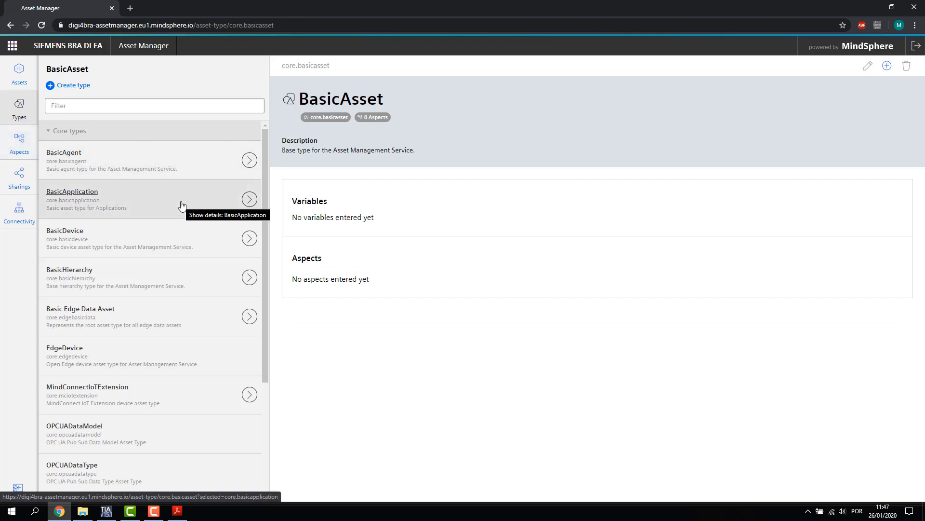
pyautogui.scroll(-3, 182, 205)
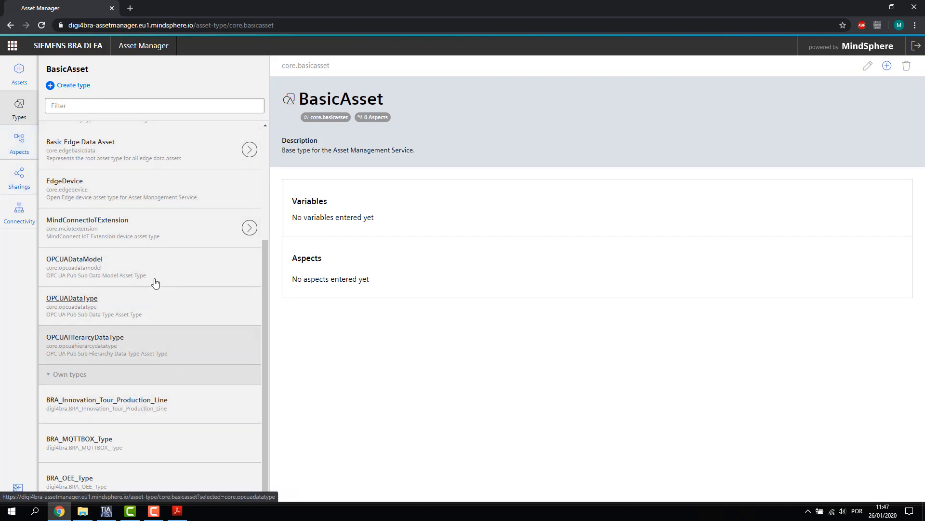
pyautogui.click(73, 86)
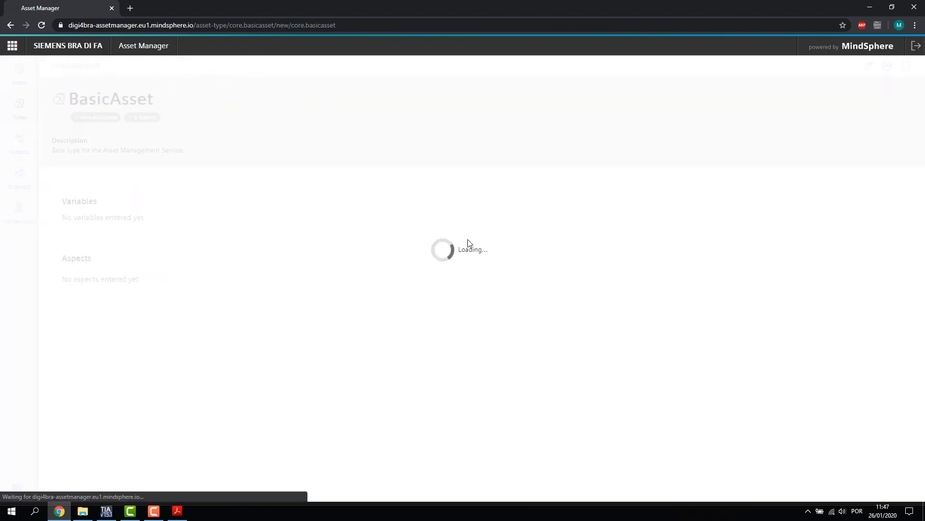
pyautogui.click(97, 220)
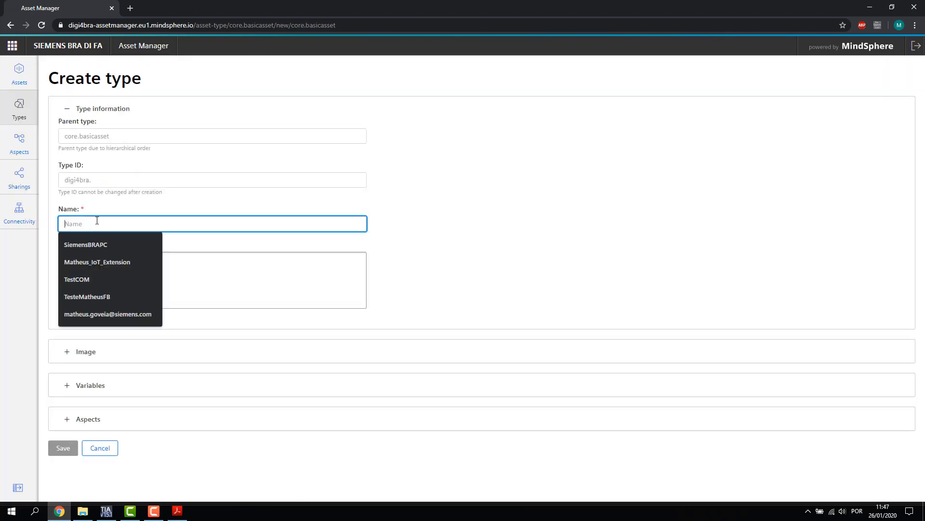
pyautogui.write('Mquina')
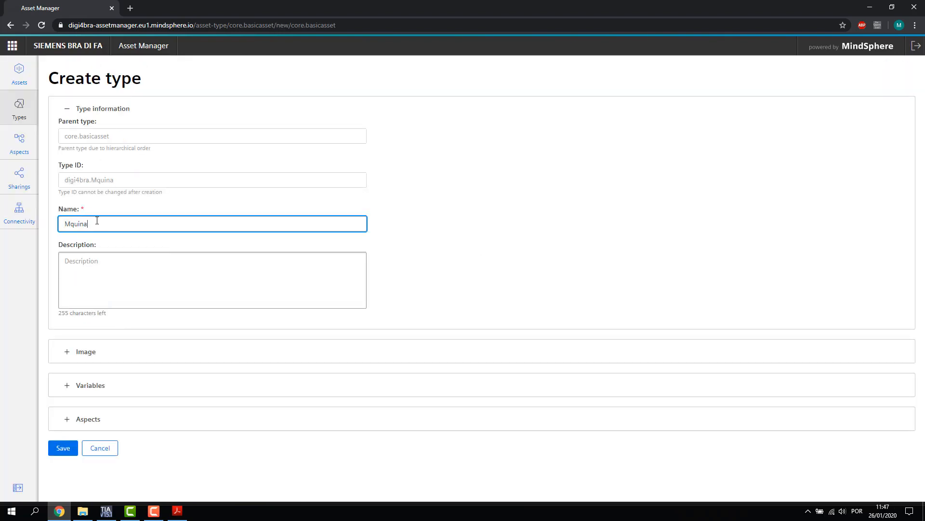
pyautogui.press('BackSpace')
pyautogui.press('BackSpace')
pyautogui.write('Aqui')
pyautogui.press('BackSpace')
pyautogui.press('BackSpace')
pyautogui.press('BackSpace')
pyautogui.write('a')
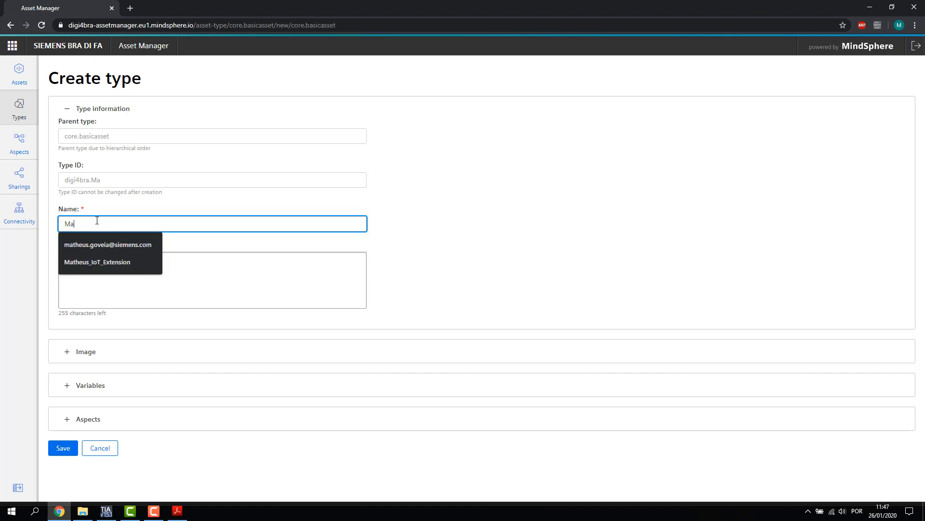
pyautogui.write('quinaExemploWebSerie')
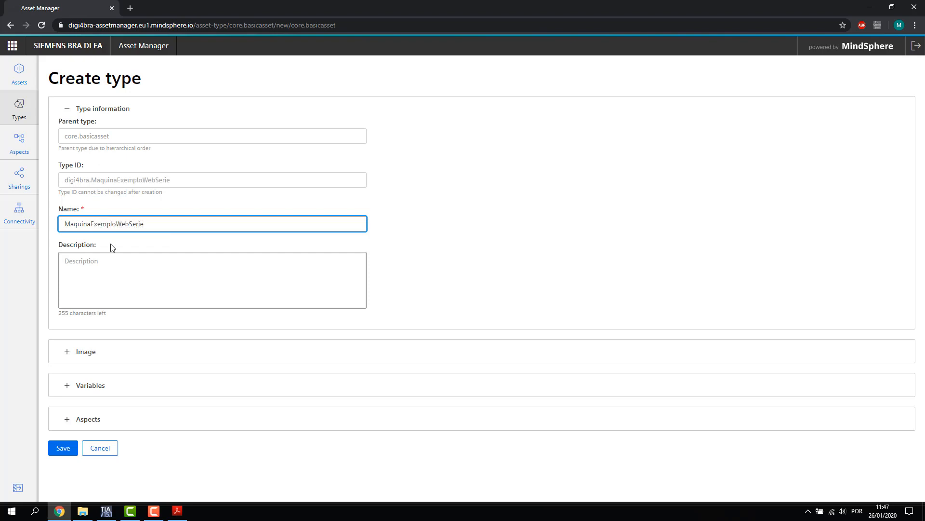
# - Add the digi4bra.WebSerieMindSphere aspect to the new asset type
pyautogui.click(67, 419)
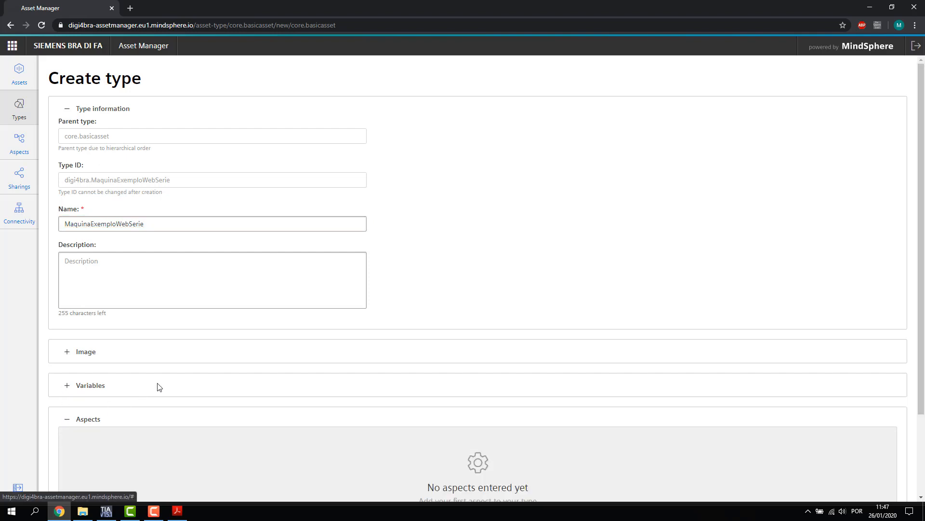
pyautogui.scroll(-2, 159, 387)
pyautogui.click(474, 421)
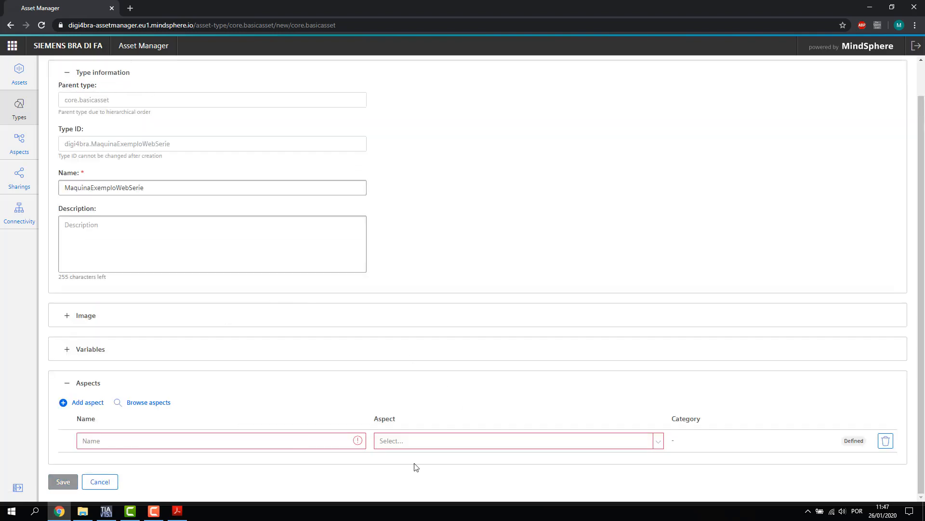
pyautogui.click(450, 441)
pyautogui.scroll(-1, 511, 357)
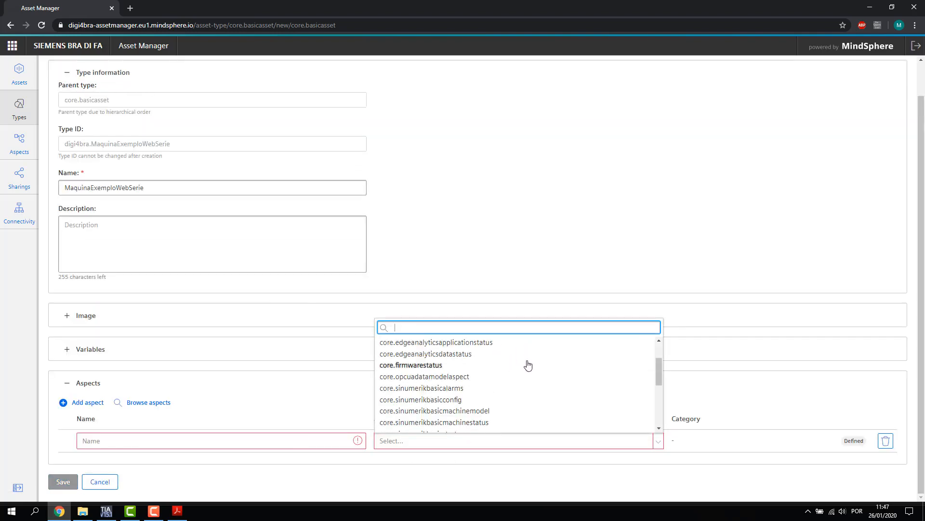
pyautogui.scroll(-5, 526, 367)
pyautogui.click(471, 423)
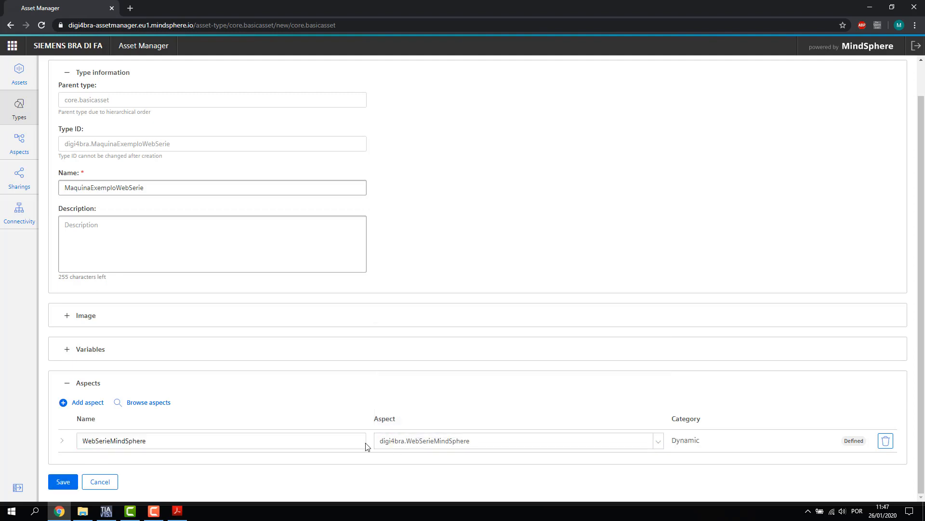
# - Check the variables contained in the added WebSerieMindSphere aspect and save the asset type
pyautogui.click(62, 445)
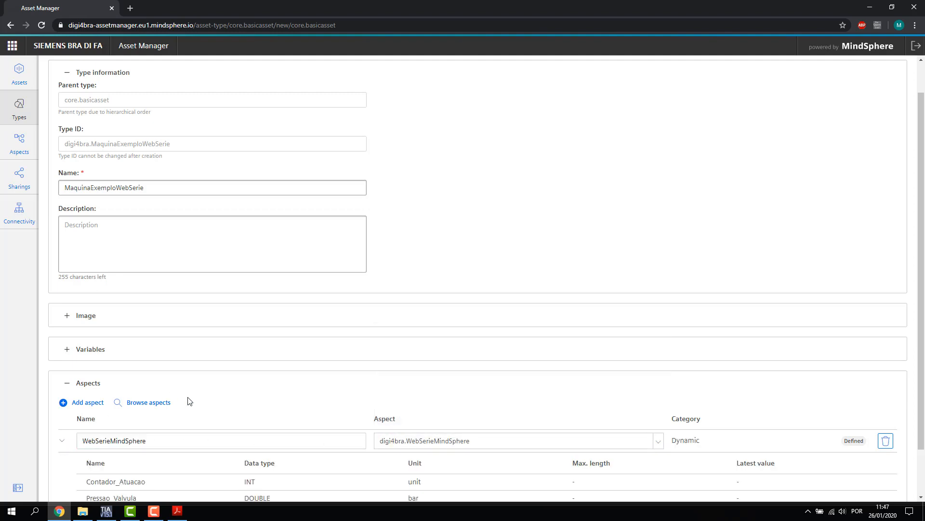
pyautogui.scroll(-2, 125, 414)
pyautogui.moveTo(86, 427); pyautogui.dragTo(138, 445)
pyautogui.click(193, 446)
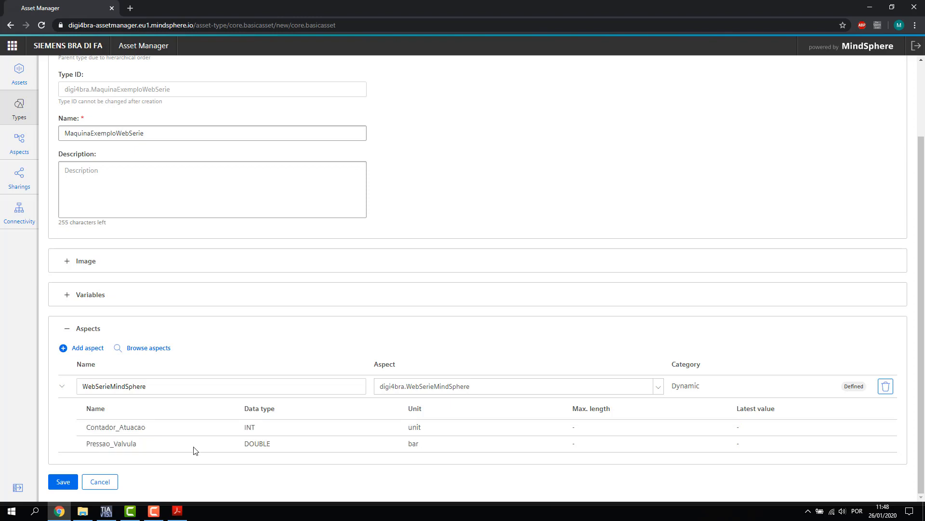
pyautogui.click(60, 482)
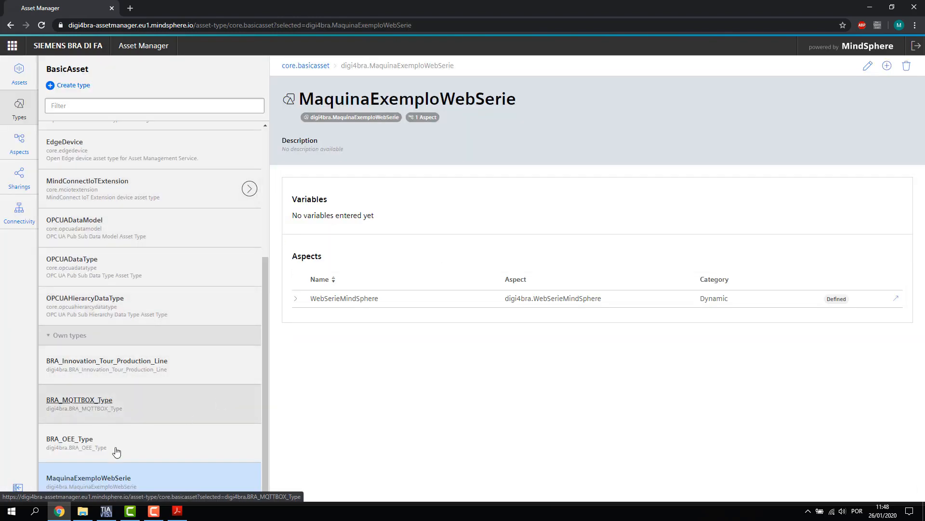
# - Start a new asset of type MindConnectLib inside the account owner's subtenant of digi4bra
pyautogui.scroll(4, 213, 324)
pyautogui.click(20, 76)
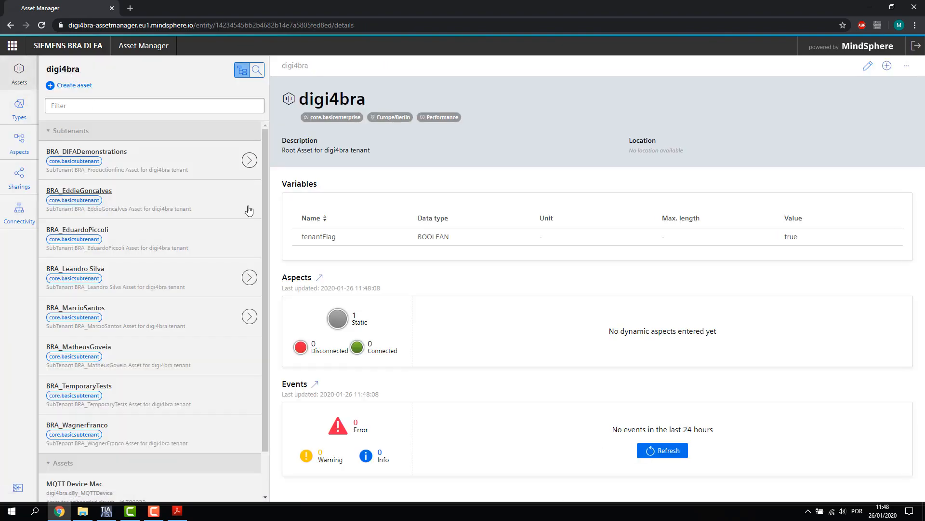
pyautogui.scroll(-1, 246, 206)
pyautogui.click(210, 303)
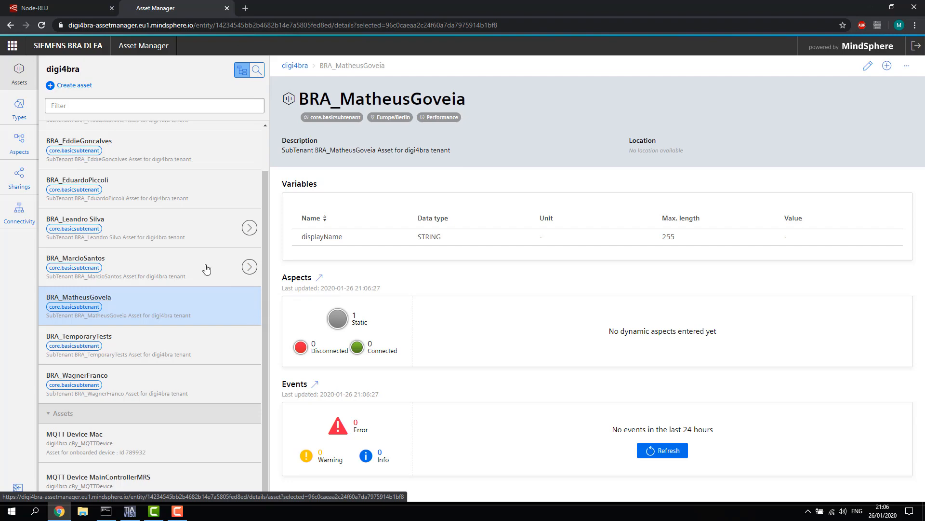
pyautogui.click(888, 67)
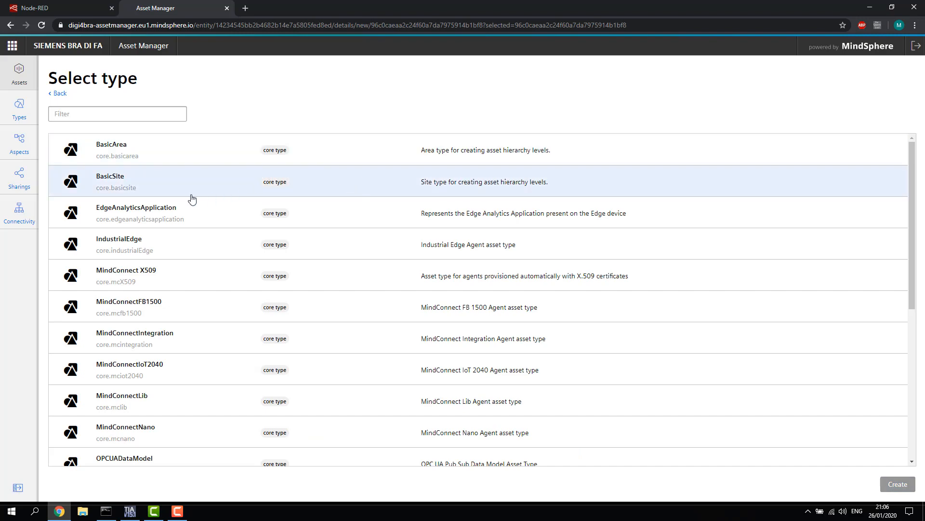
pyautogui.scroll(-6, 192, 200)
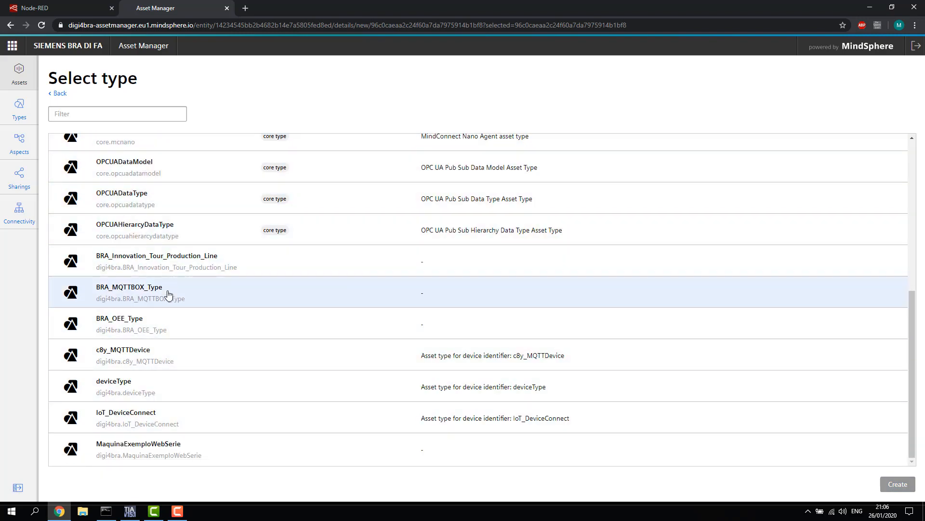
pyautogui.scroll(3, 168, 291)
pyautogui.click(170, 253)
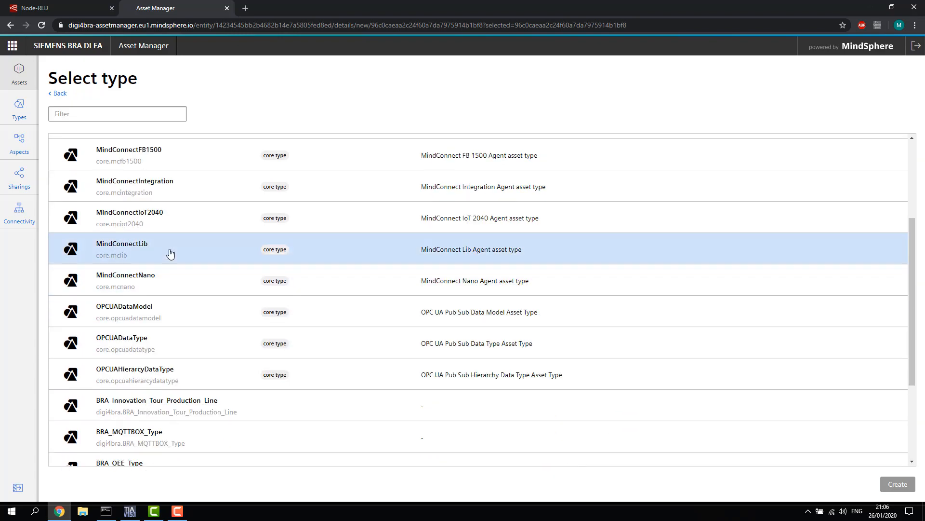
pyautogui.click(893, 485)
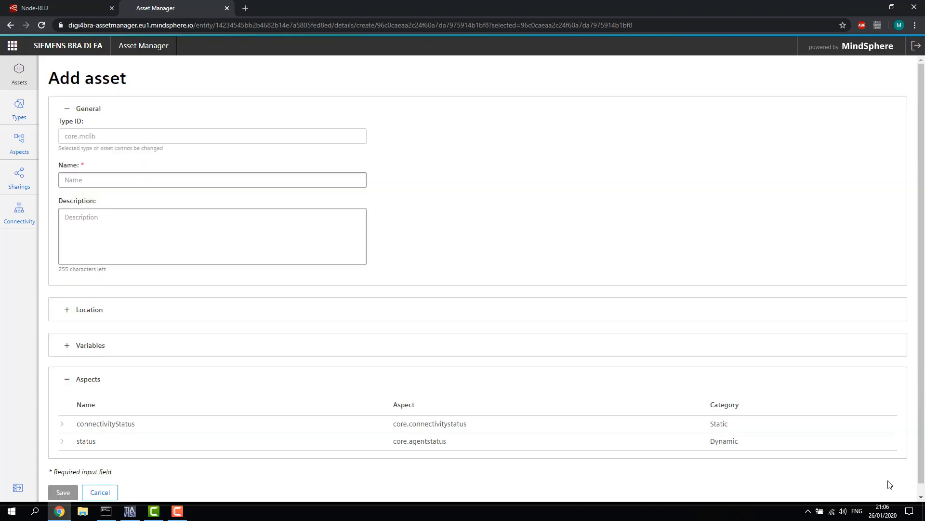
# - Name the new MindConnectLib asset IoT2040
pyautogui.click(152, 180)
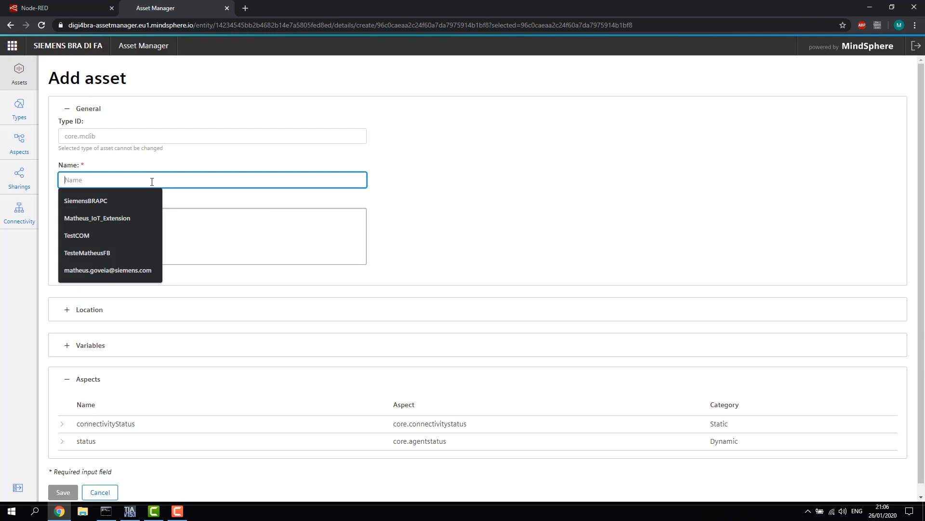
pyautogui.write('WebSerieMindSphere')
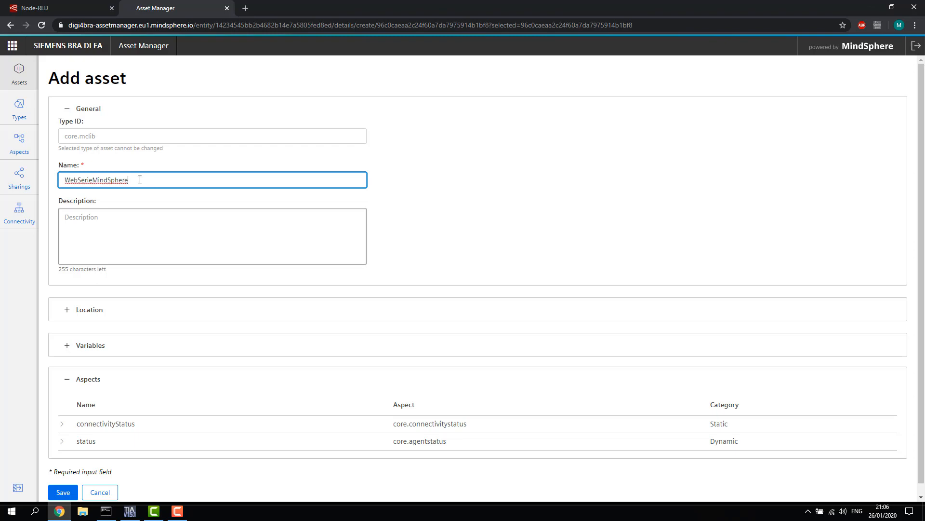
pyautogui.moveTo(140, 180); pyautogui.dragTo(31, 181)
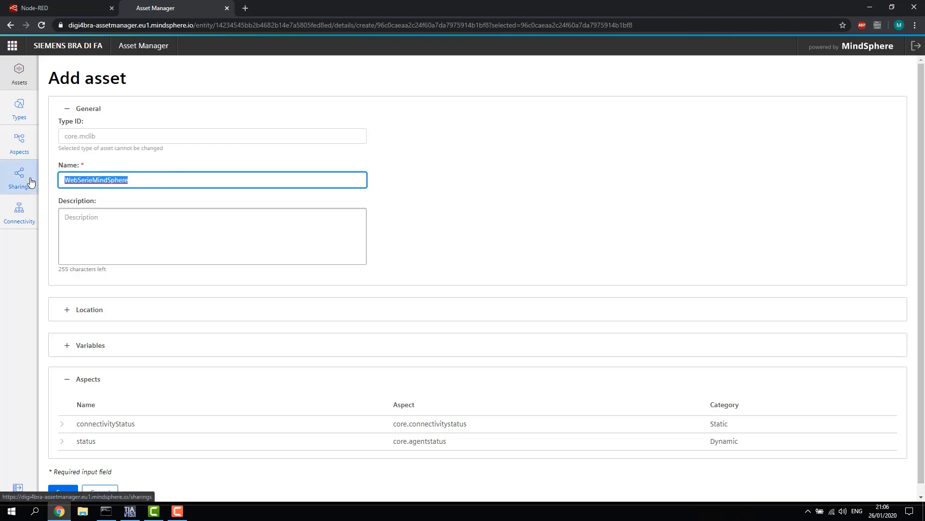
pyautogui.write('IoT2040')
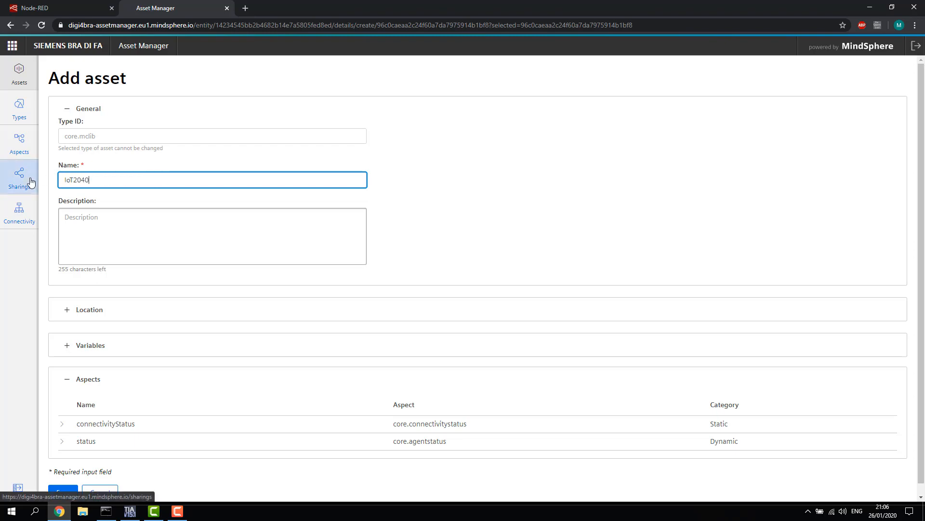
# - Look through the optional location fields, leave them empty, and save the IoT2040 asset
pyautogui.scroll(-1, 220, 289)
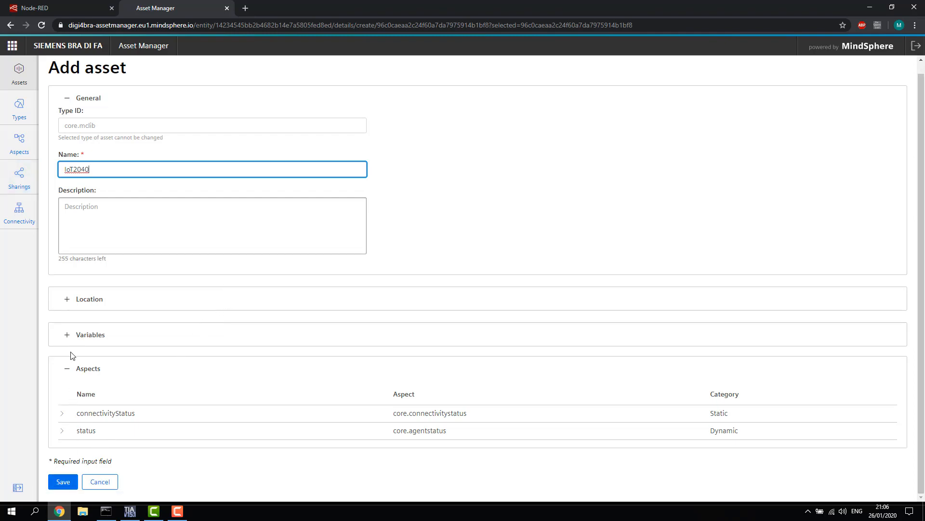
pyautogui.click(66, 298)
pyautogui.scroll(-3, 135, 309)
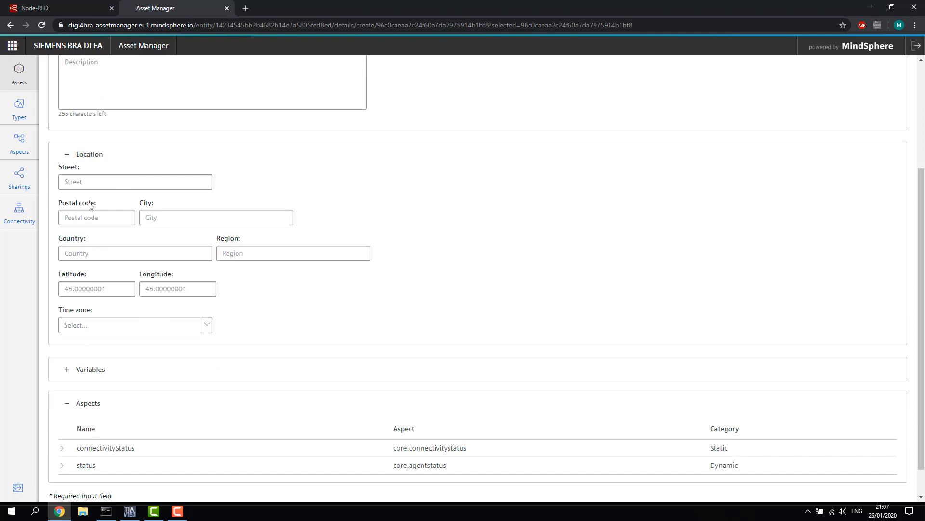
pyautogui.scroll(-1, 143, 275)
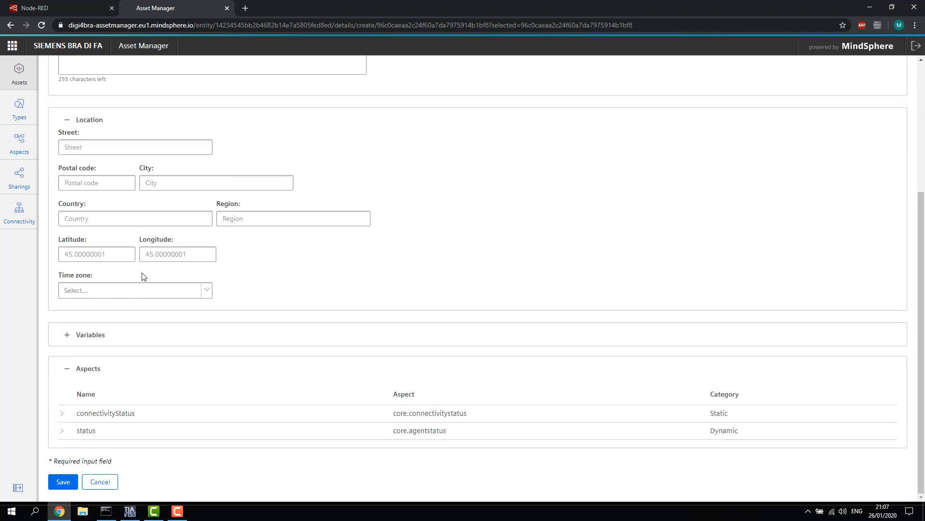
pyautogui.scroll(2, 77, 207)
pyautogui.click(67, 216)
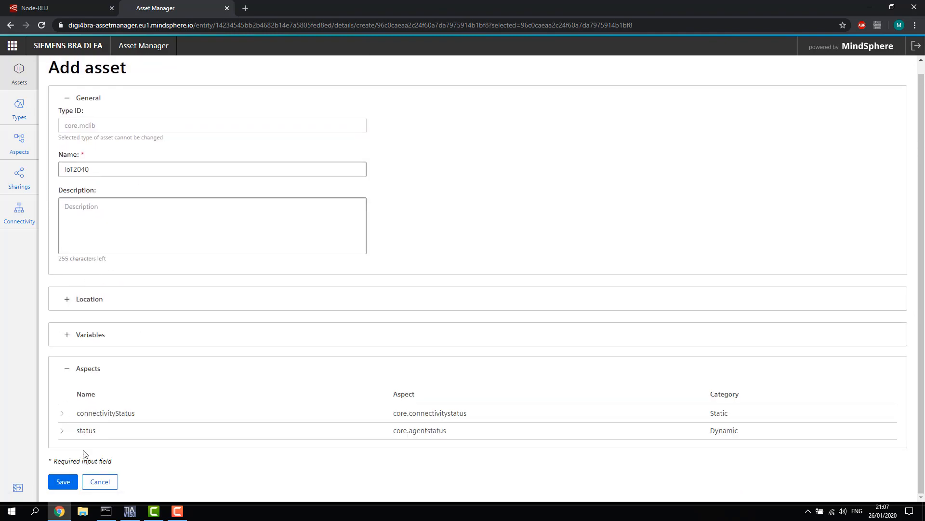
pyautogui.click(64, 483)
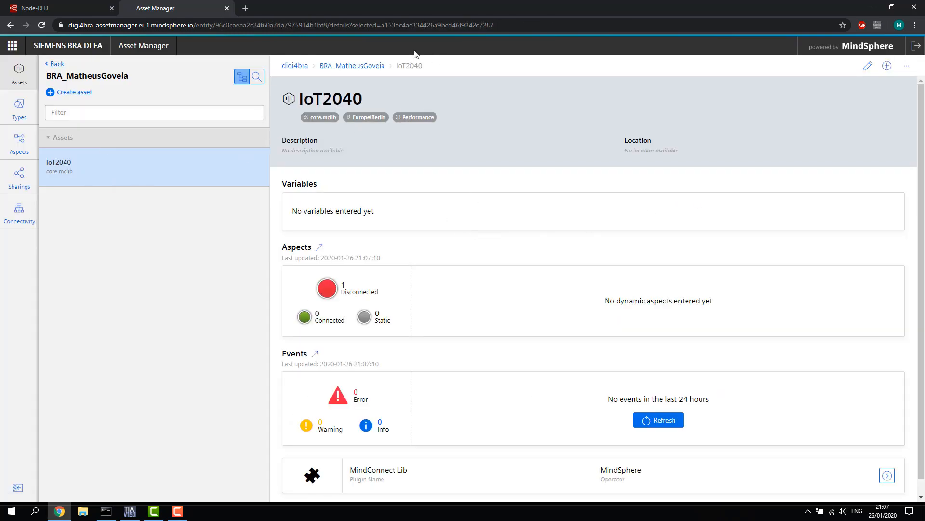
# - Start a child asset of type MaquinaExemploWebSerie under IoT2040 and name it MaquinaExemplo
pyautogui.click(889, 71)
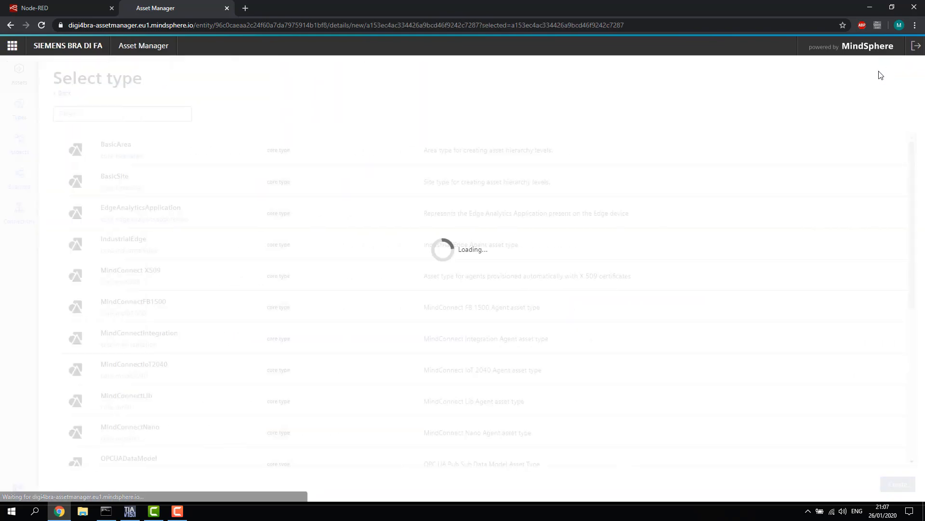
pyautogui.scroll(-6, 284, 267)
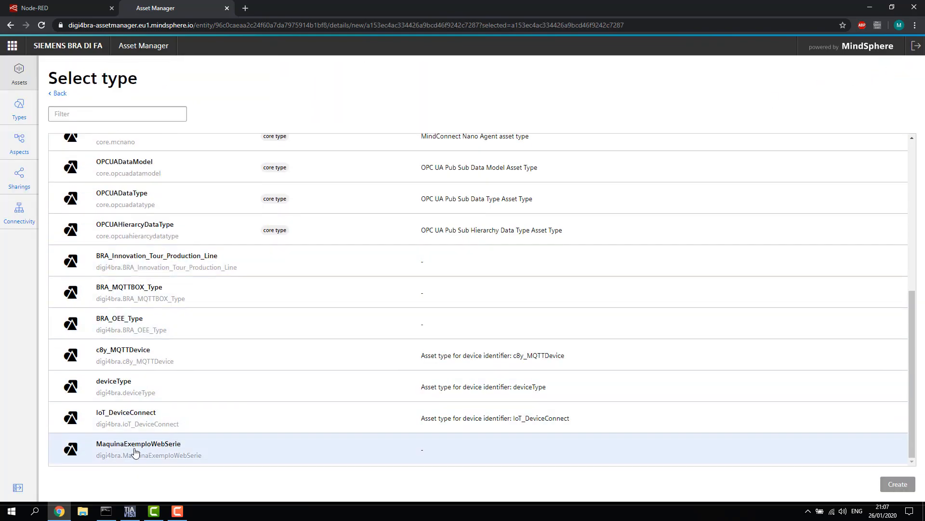
pyautogui.click(192, 453)
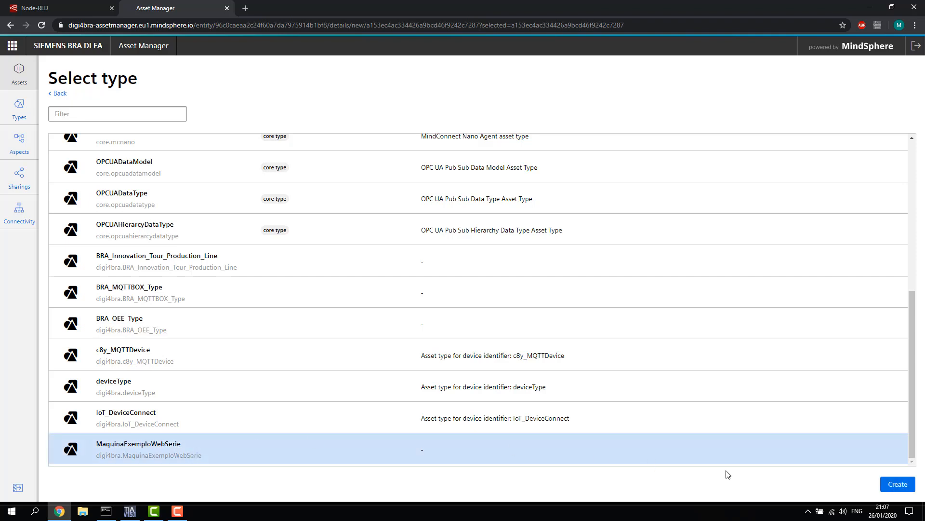
pyautogui.click(895, 485)
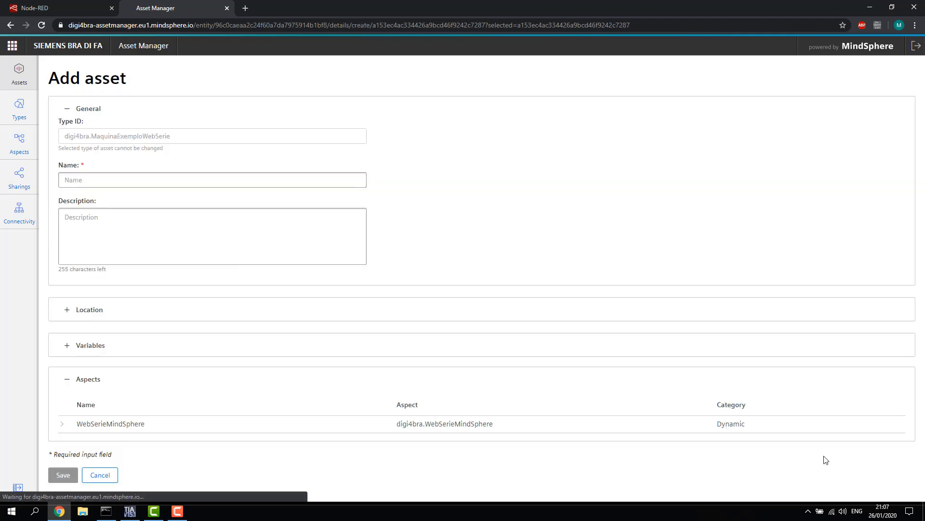
pyautogui.click(139, 185)
pyautogui.write('W')
pyautogui.press('BackSpace')
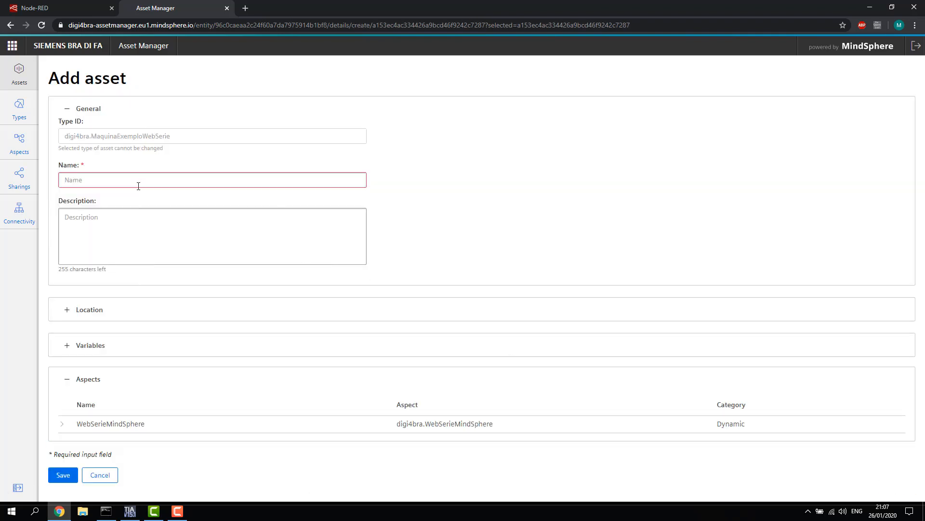
pyautogui.write('MaquinaExemplo')
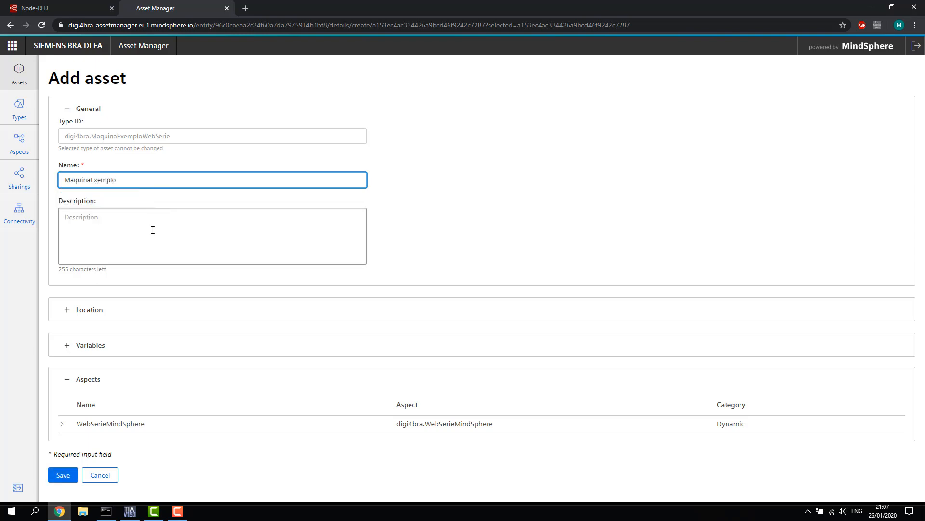
# - Check the variables in the WebSerieMindSphere aspect of the new asset and save MaquinaExemplo
pyautogui.click(63, 425)
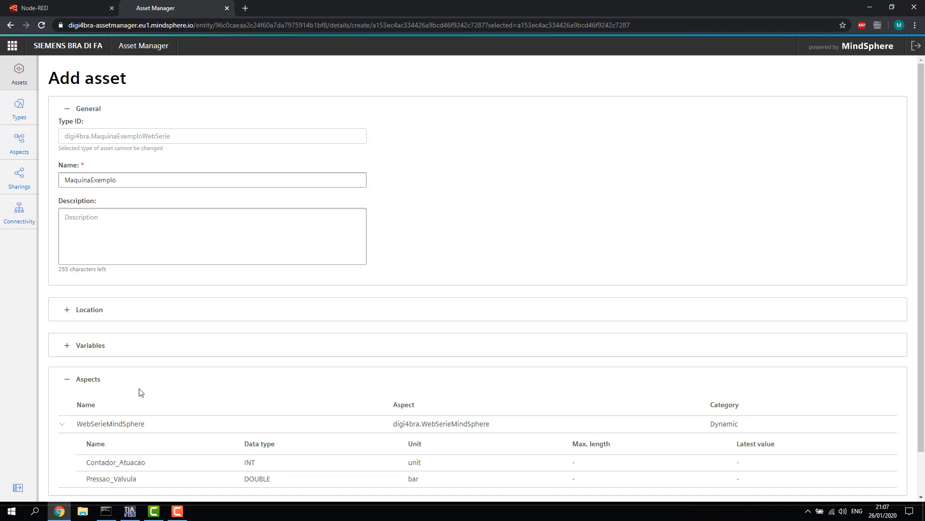
pyautogui.scroll(-1, 177, 405)
pyautogui.moveTo(91, 418); pyautogui.dragTo(149, 420)
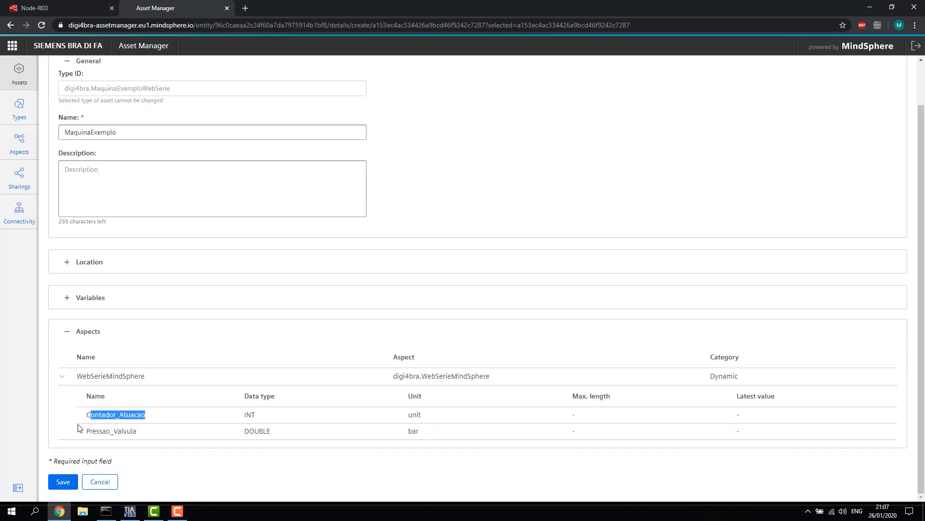
pyautogui.moveTo(86, 433); pyautogui.dragTo(146, 436)
pyautogui.click(154, 435)
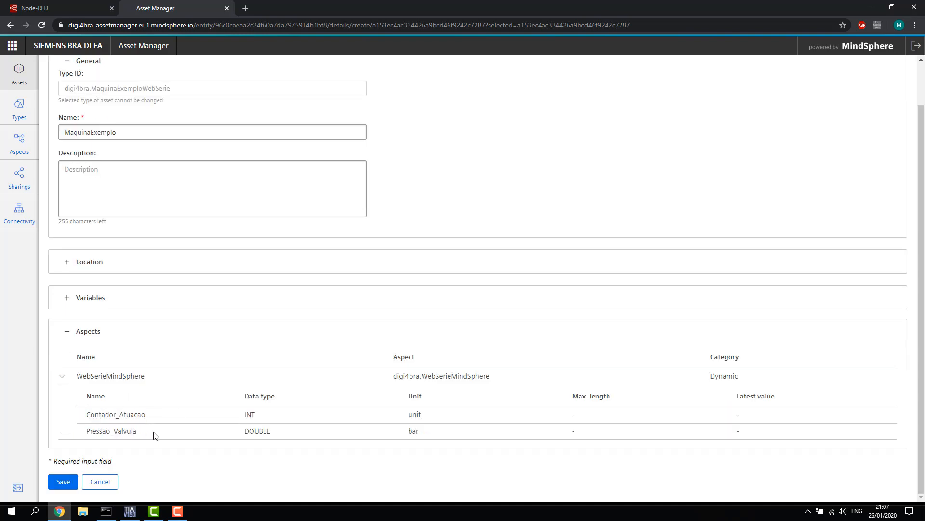
pyautogui.click(63, 482)
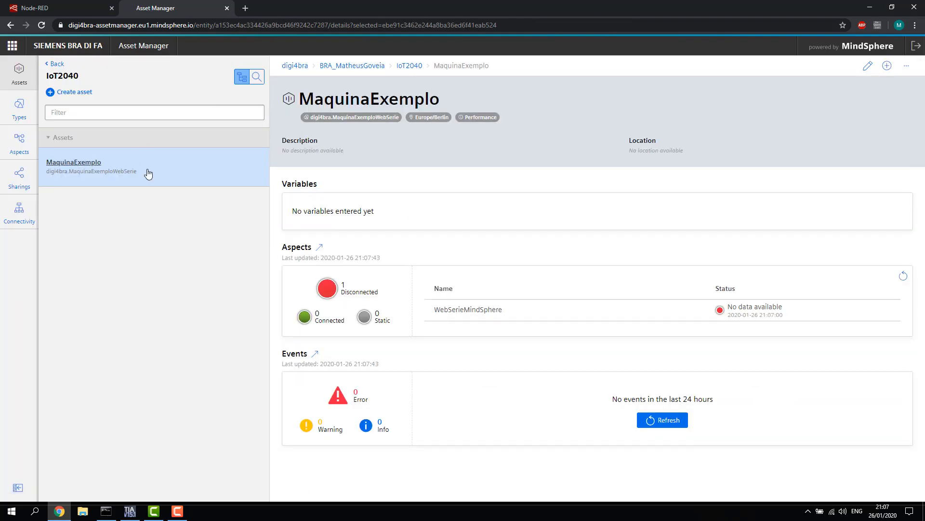
# - Configure the MindConnect Lib plugin of the IoT2040 asset with the SHARED_SECRET security profile and save it
pyautogui.click(52, 64)
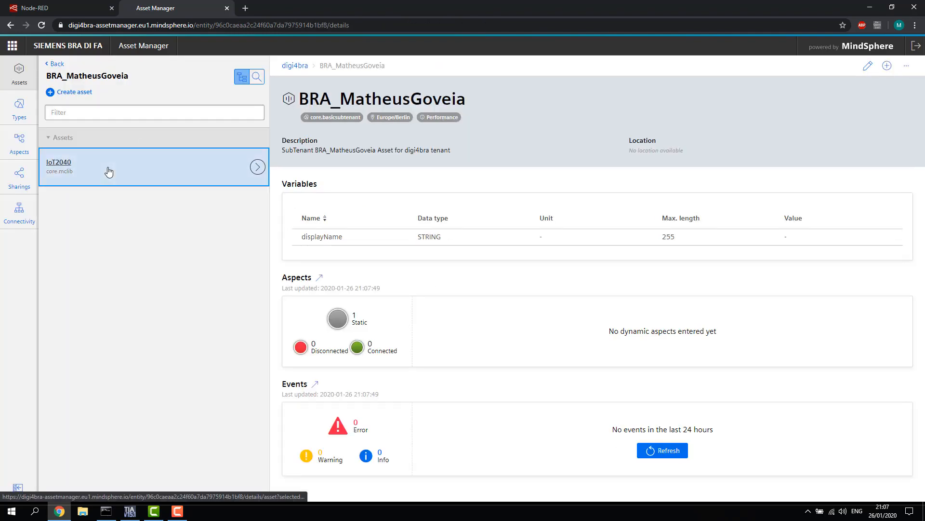
pyautogui.click(108, 169)
pyautogui.scroll(-1, 596, 234)
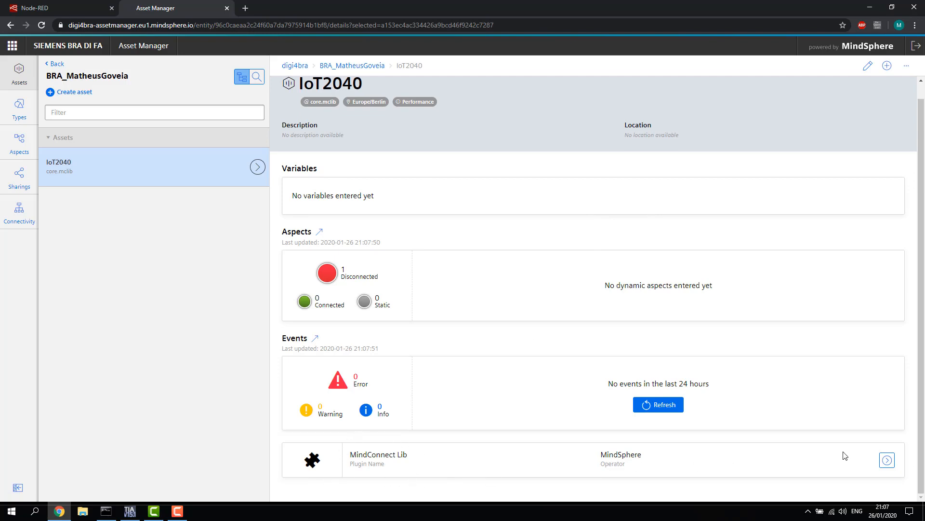
pyautogui.click(888, 460)
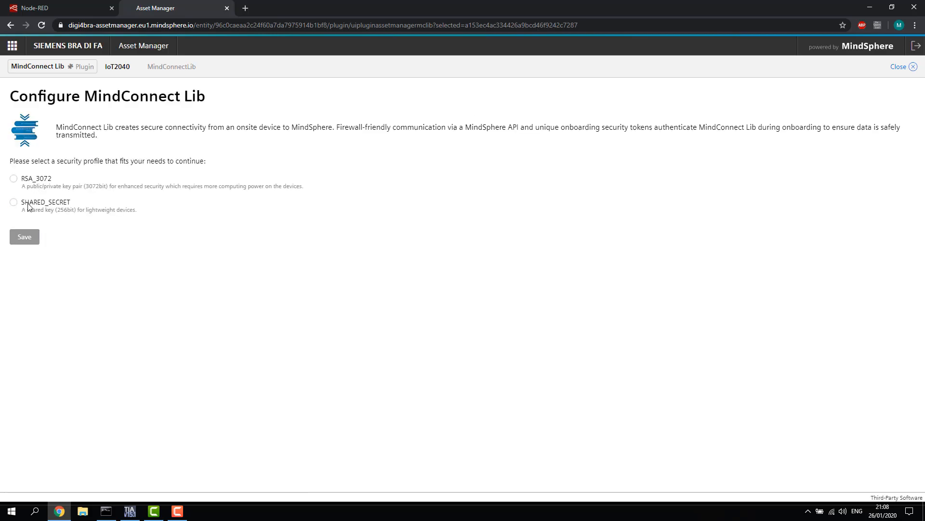
pyautogui.click(28, 204)
pyautogui.click(24, 240)
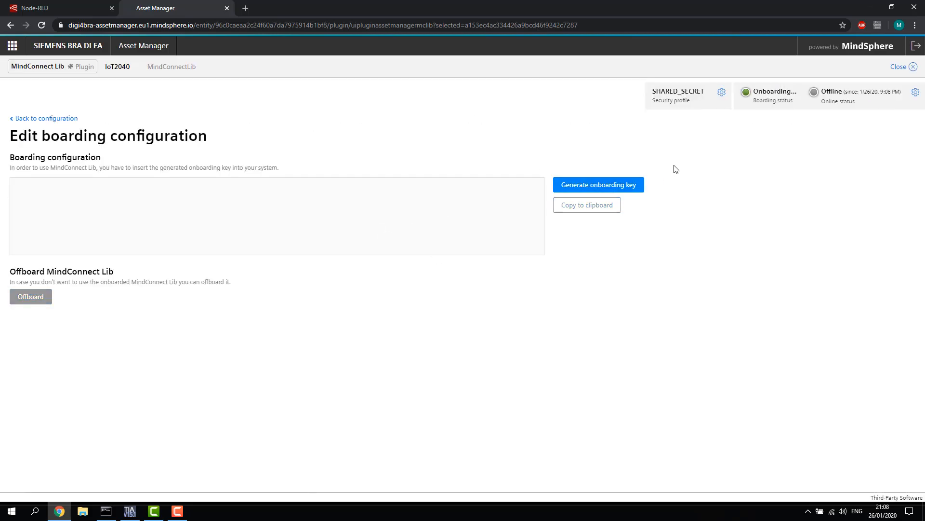
# - Reopen the MindConnect Lib configuration of IoT2040 and add a data source named MeuDataSource
pyautogui.click(910, 68)
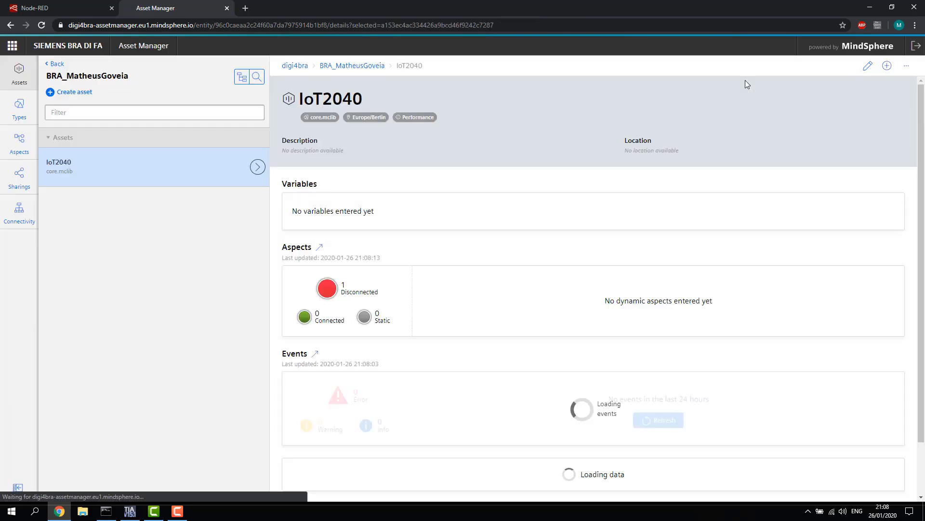
pyautogui.click(256, 172)
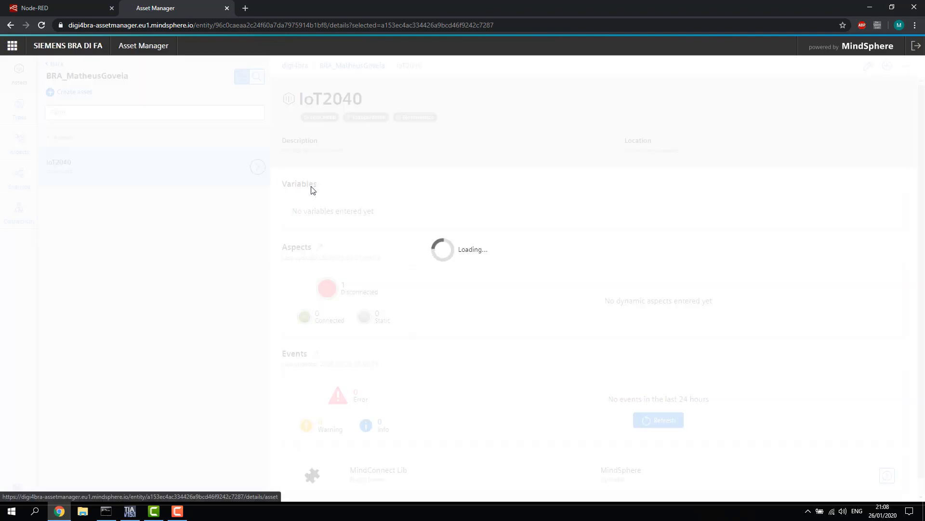
pyautogui.scroll(-1, 426, 309)
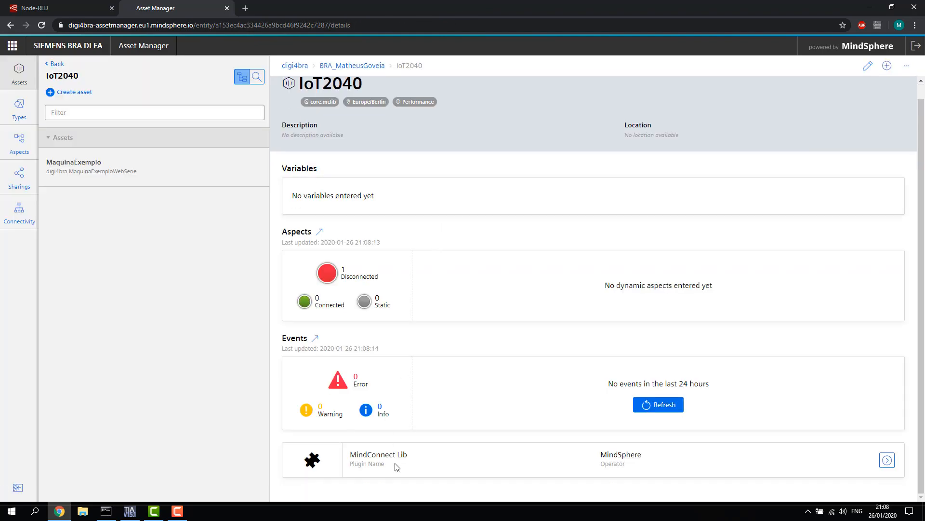
pyautogui.click(887, 460)
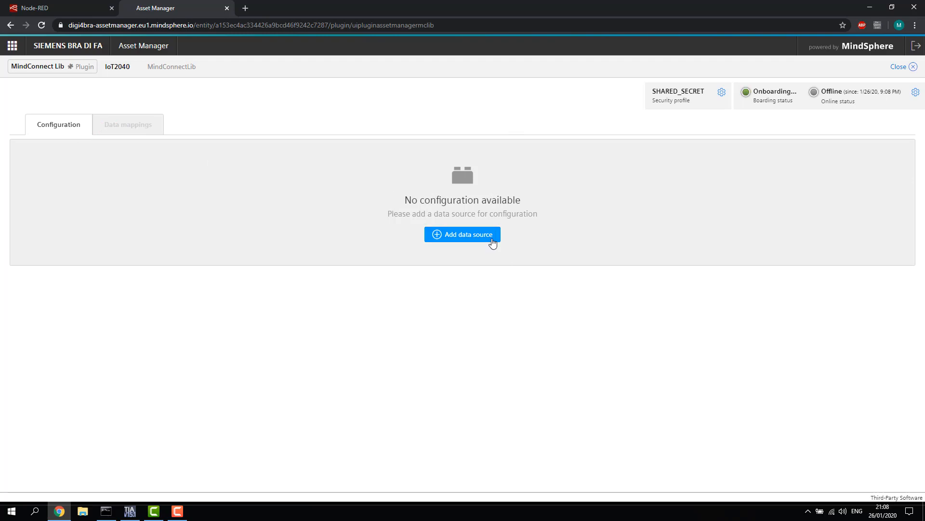
pyautogui.click(472, 240)
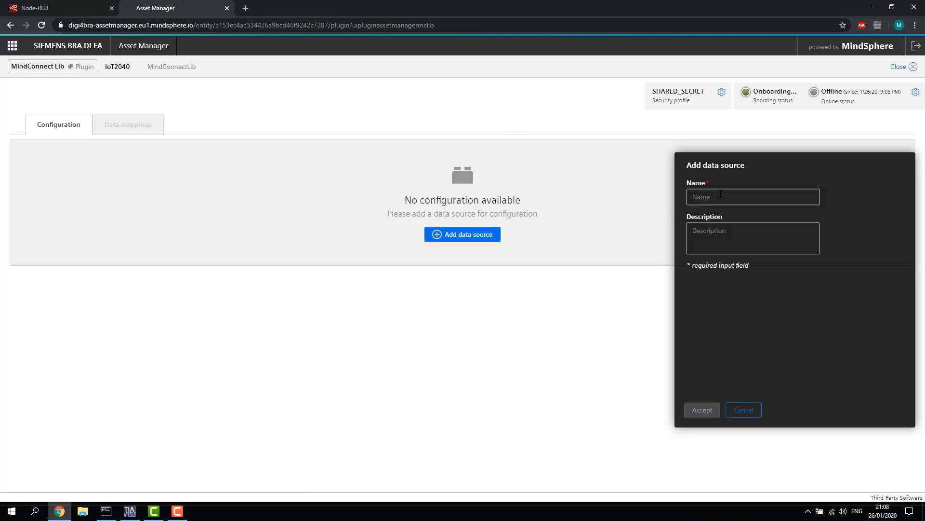
pyautogui.write('MeuDataSource')
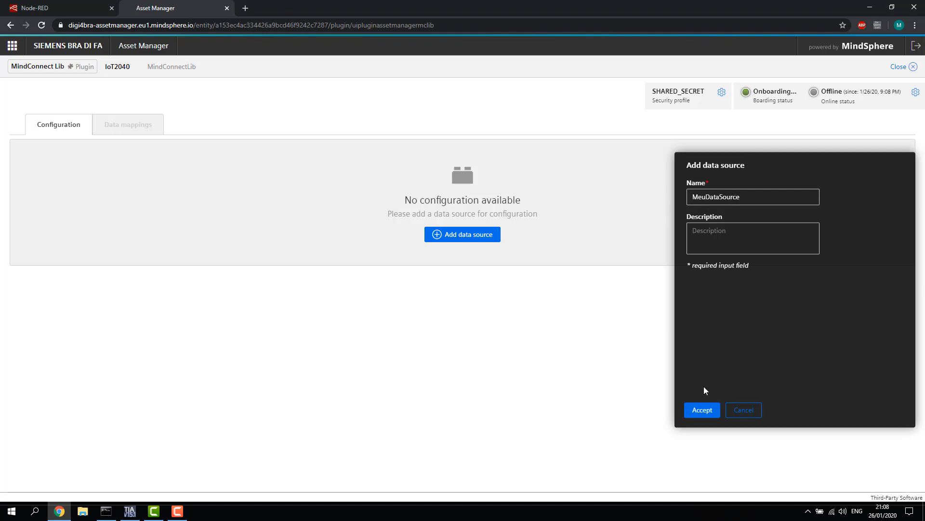
pyautogui.click(706, 410)
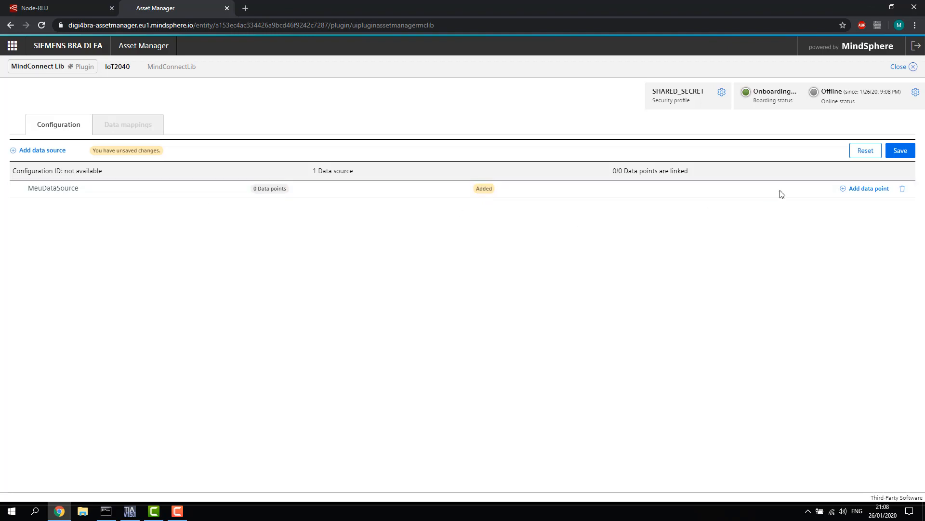
# - Add a data point named Contador de Atuacao to MeuDataSource, with type INT and unit "unit"
pyautogui.click(843, 192)
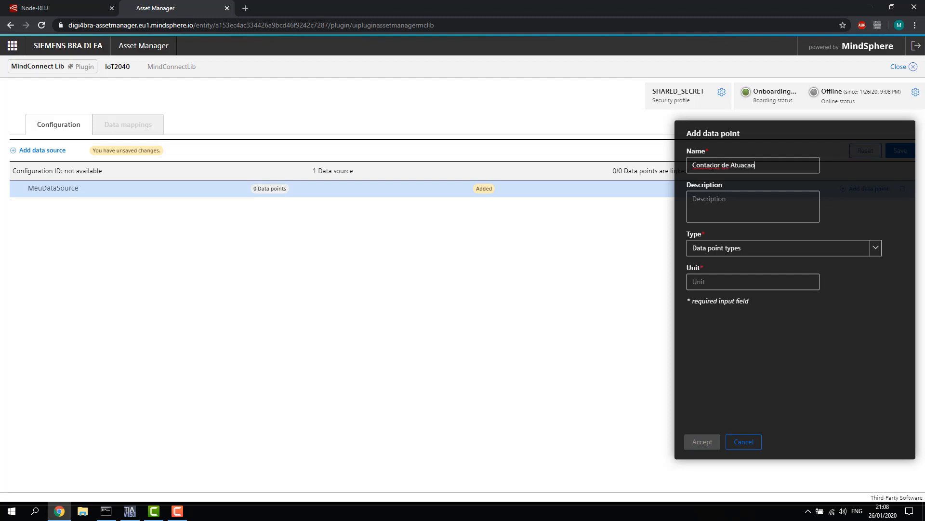
pyautogui.write('Contador de Atuacao')
pyautogui.click(758, 253)
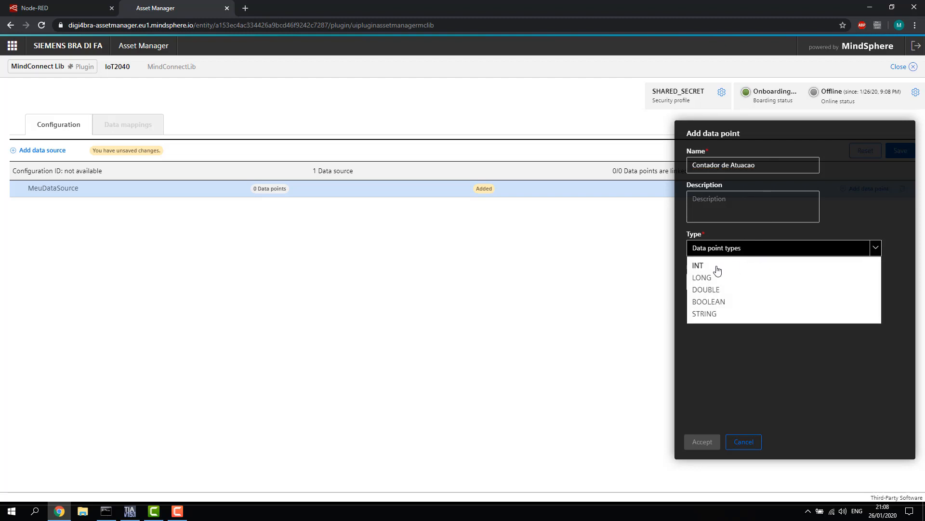
pyautogui.click(702, 267)
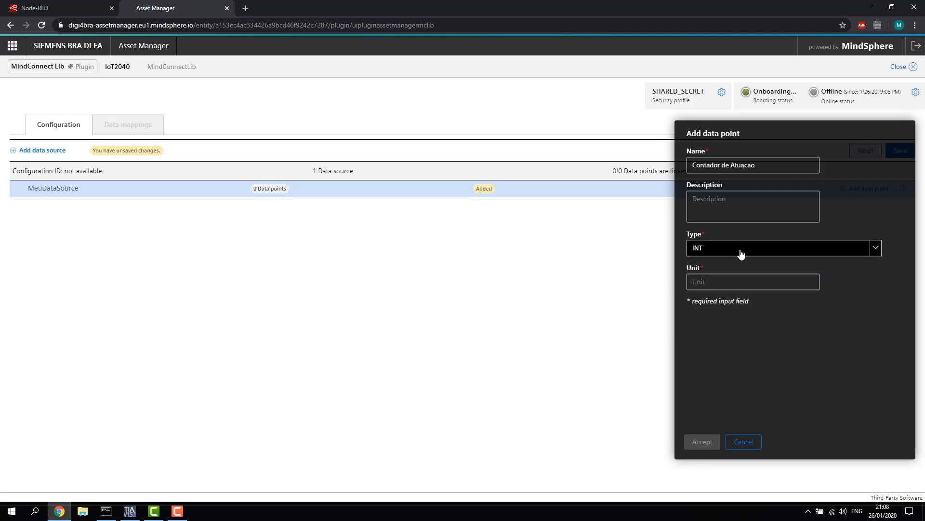
pyautogui.click(731, 287)
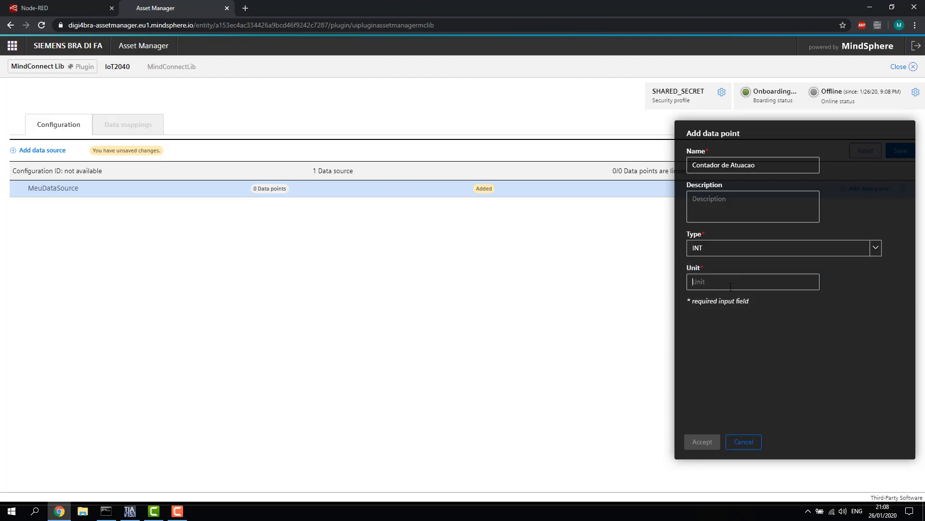
pyautogui.write('unit')
pyautogui.click(704, 441)
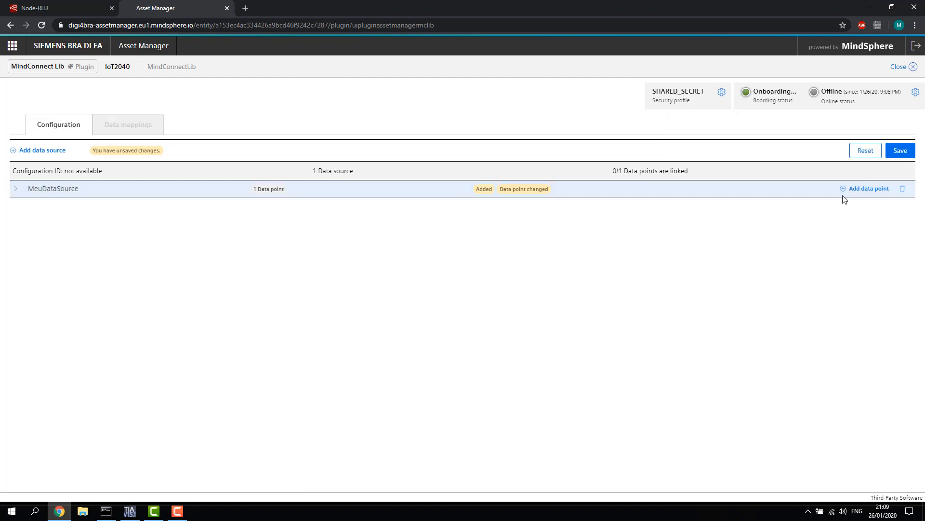
# - Add a second data point named Pressao da valvula to MeuDataSource, with type DOUBLE and unit bar
pyautogui.click(16, 188)
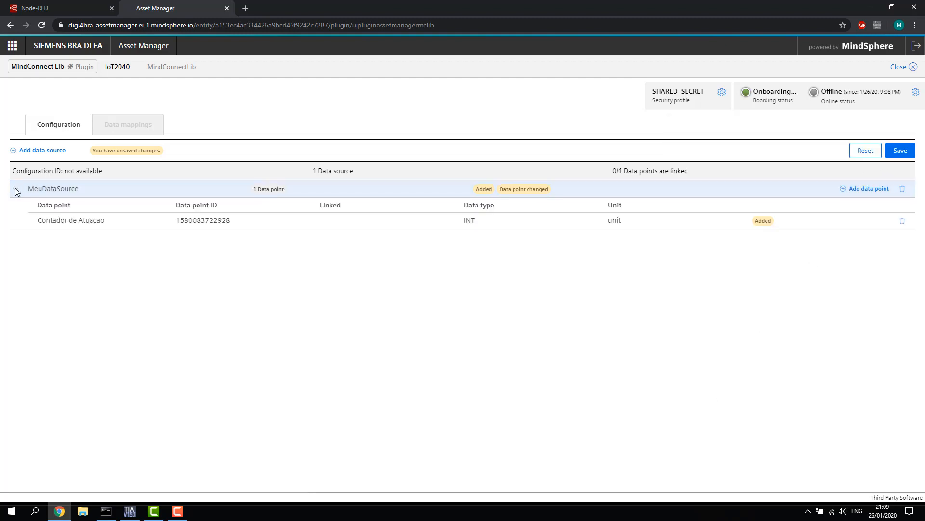
pyautogui.click(847, 192)
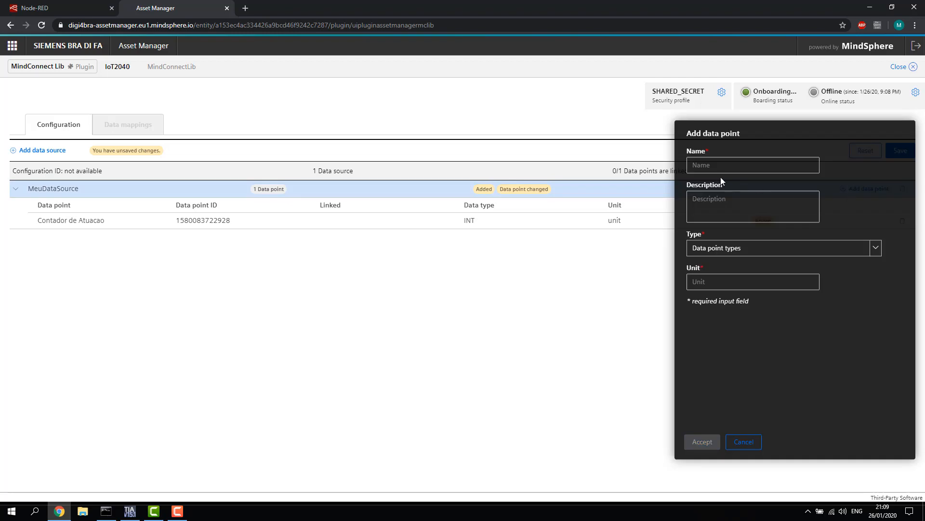
pyautogui.click(768, 245)
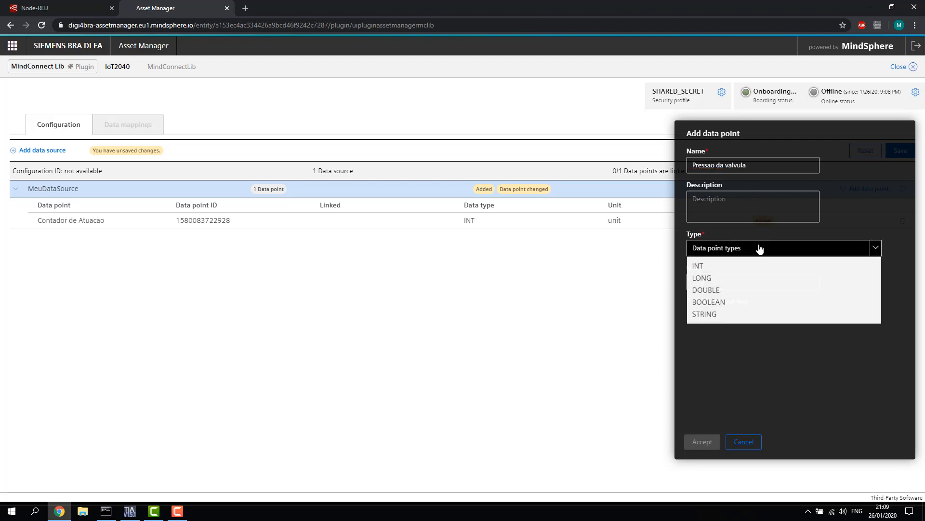
pyautogui.click(718, 290)
pyautogui.click(718, 281)
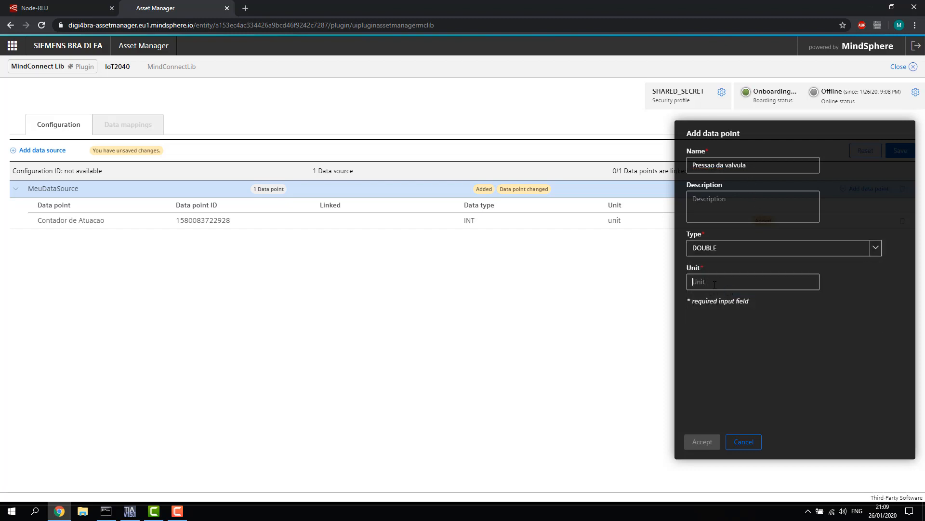
pyautogui.write('bar')
pyautogui.click(702, 441)
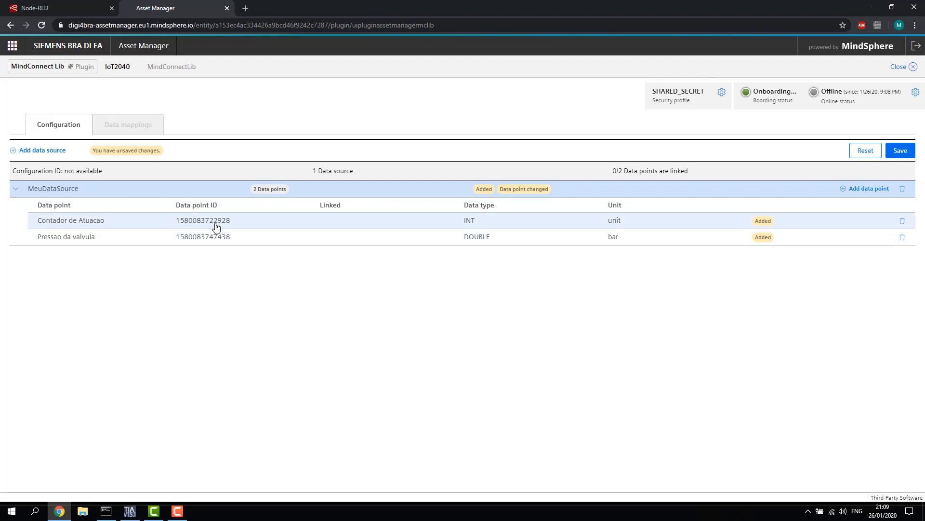
# - Leave the Contador de Atuacao data point unedited and save the data source configuration
pyautogui.moveTo(175, 220); pyautogui.dragTo(230, 223)
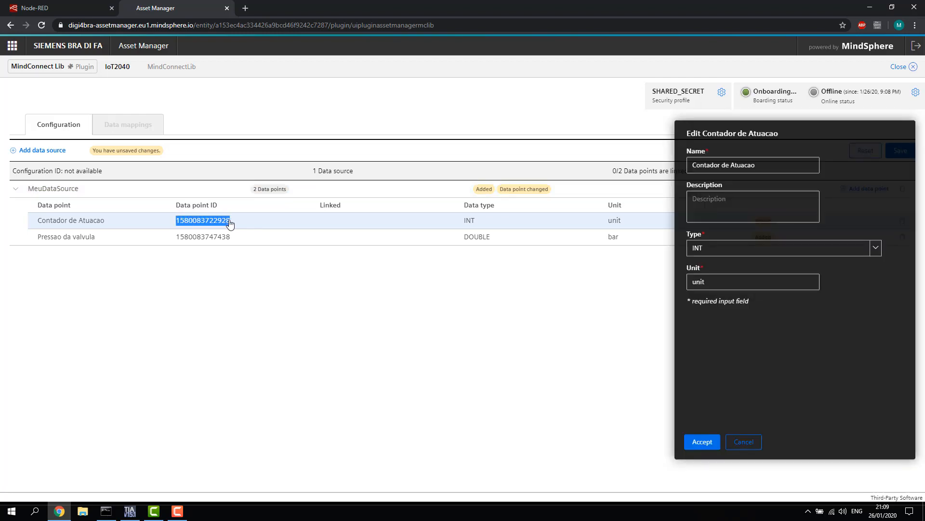
pyautogui.click(746, 441)
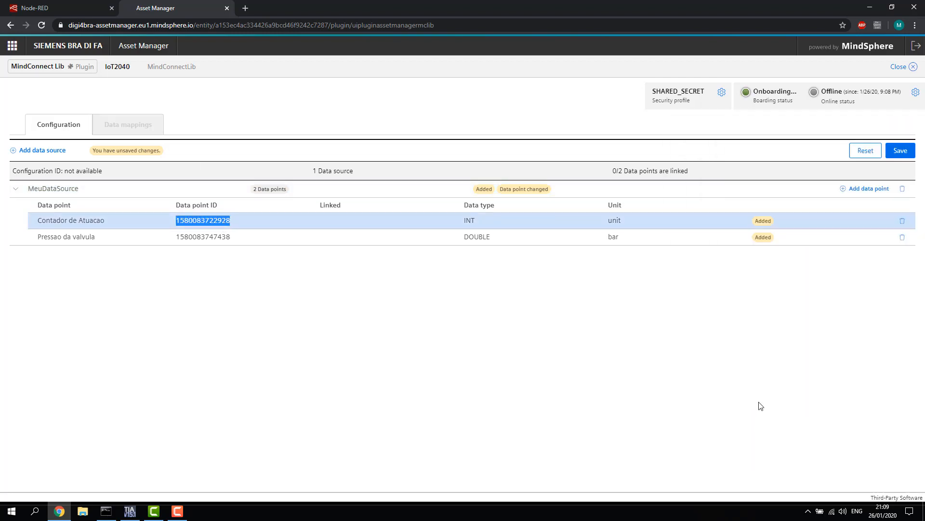
pyautogui.click(900, 151)
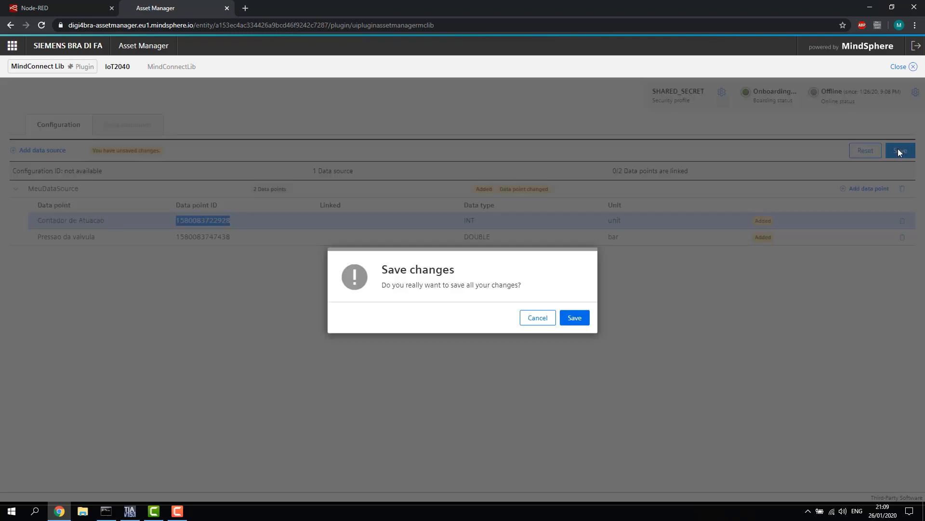
pyautogui.click(574, 317)
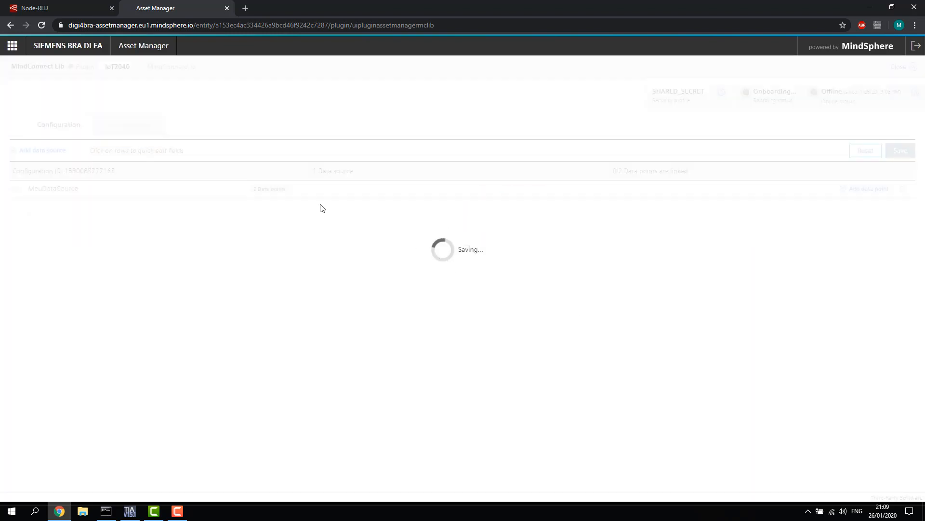
# - Copy the Contador de Atuacao data point ID into the first dataPointID of the Prepara dados function in Node-RED, for the ContadorValvula value
pyautogui.click(15, 189)
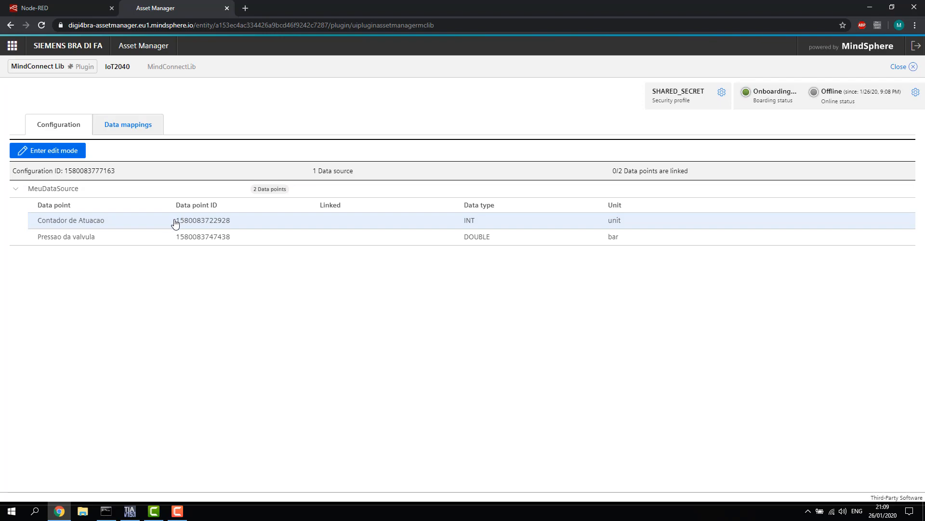
pyautogui.moveTo(176, 221); pyautogui.dragTo(232, 225)
pyautogui.hotkey('ctrl', 'c')
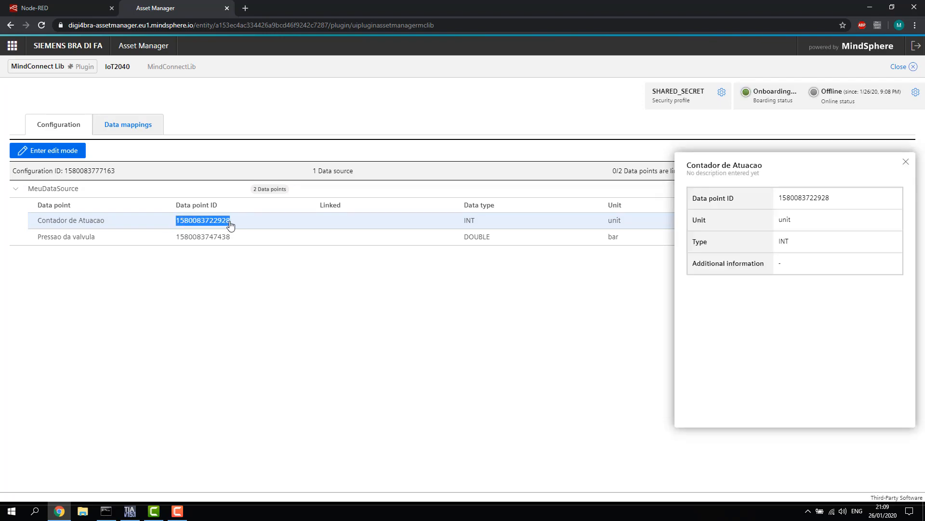
pyautogui.click(75, 4)
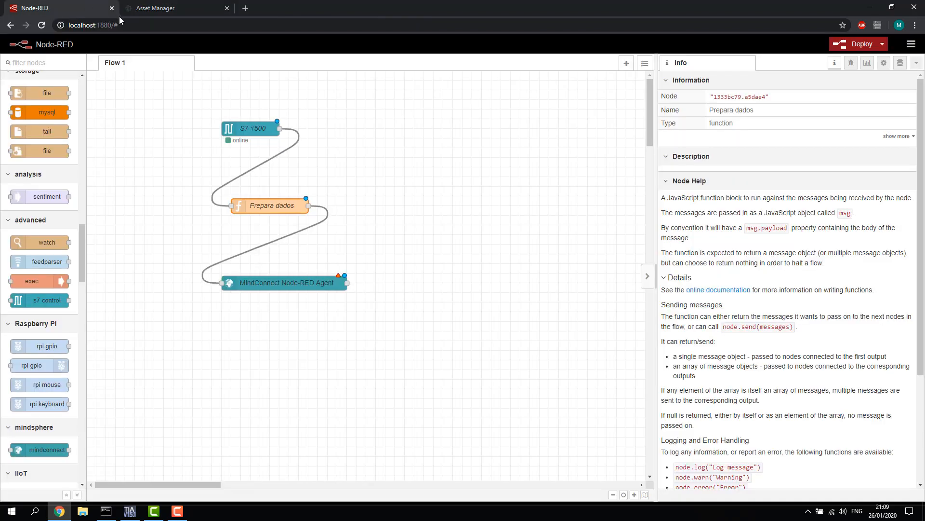
pyautogui.doubleClick(297, 208)
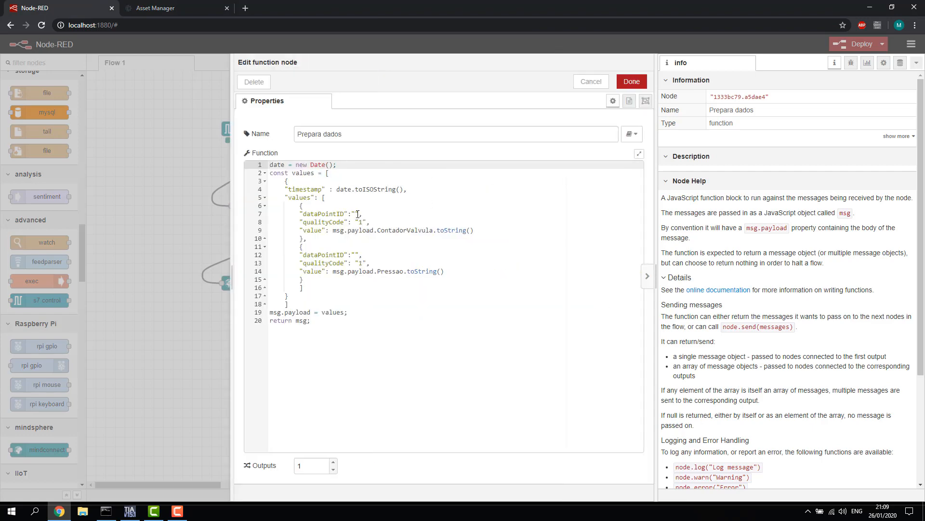
pyautogui.click(358, 213)
pyautogui.hotkey('ctrl', 'v')
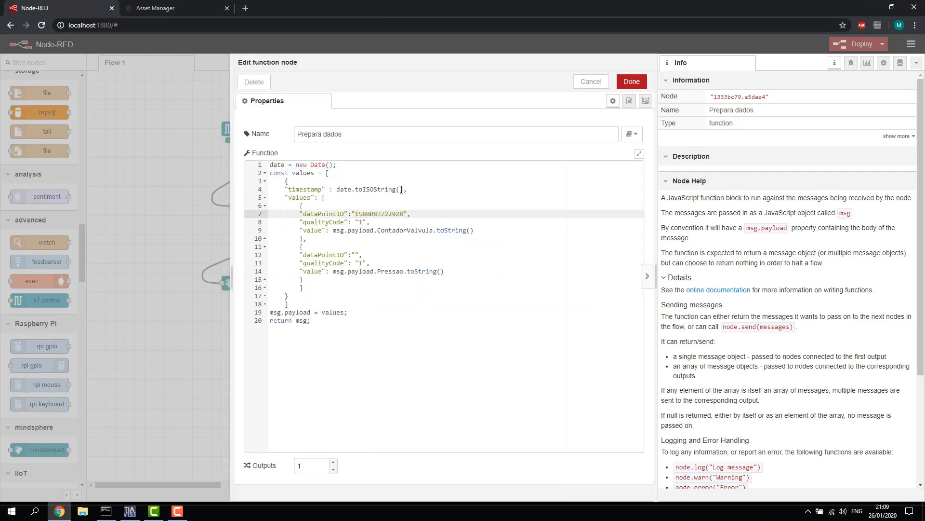
# - Copy the Pressao da valvula data point ID into the second dataPointID of the Prepara dados function and save the node
pyautogui.click(169, 8)
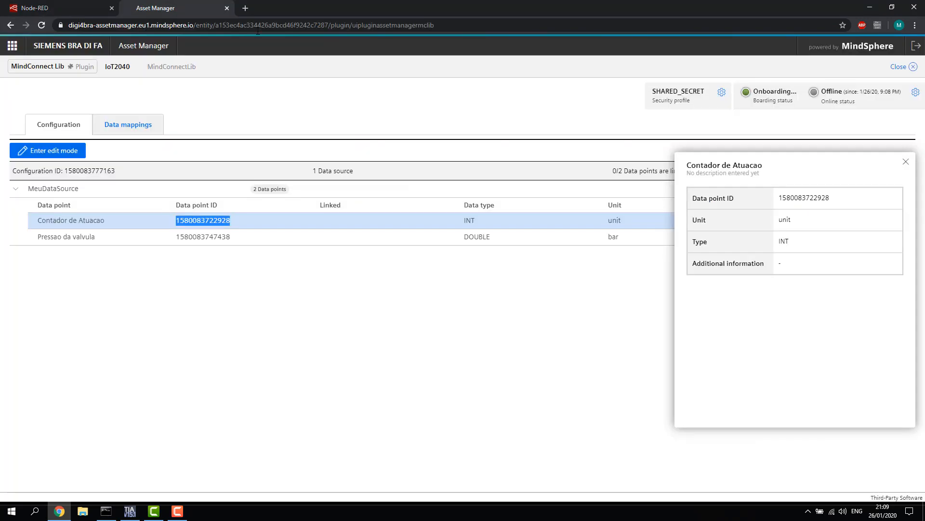
pyautogui.moveTo(176, 236); pyautogui.dragTo(231, 240)
pyautogui.hotkey('ctrl', 'c')
pyautogui.click(99, 6)
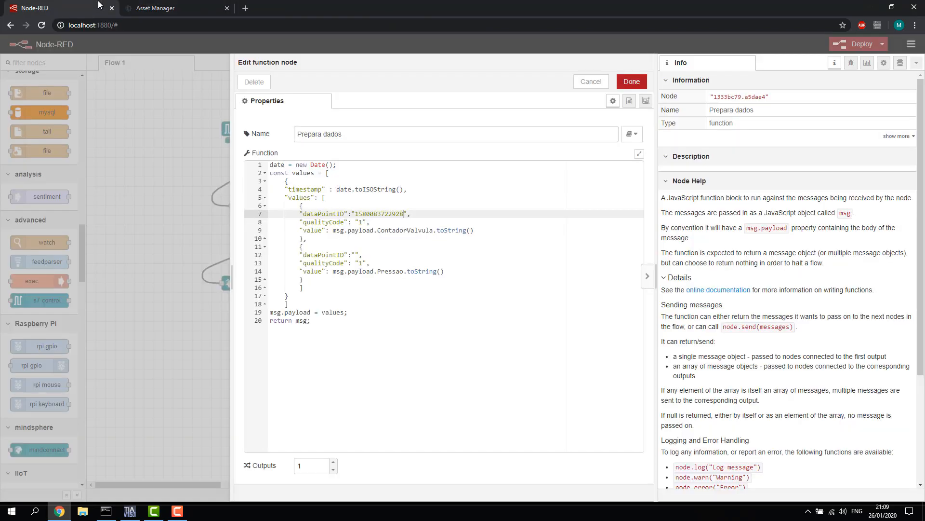
pyautogui.click(355, 254)
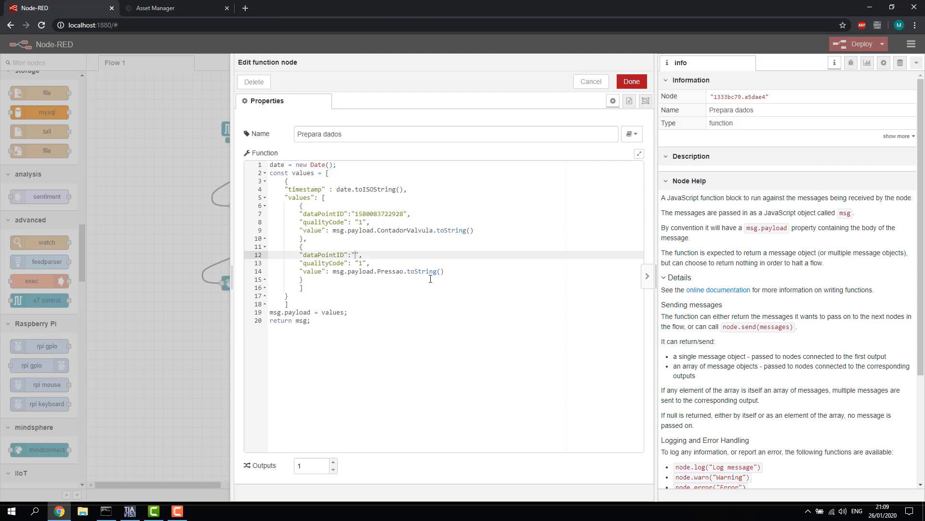
pyautogui.hotkey('ctrl', 'v')
pyautogui.click(631, 81)
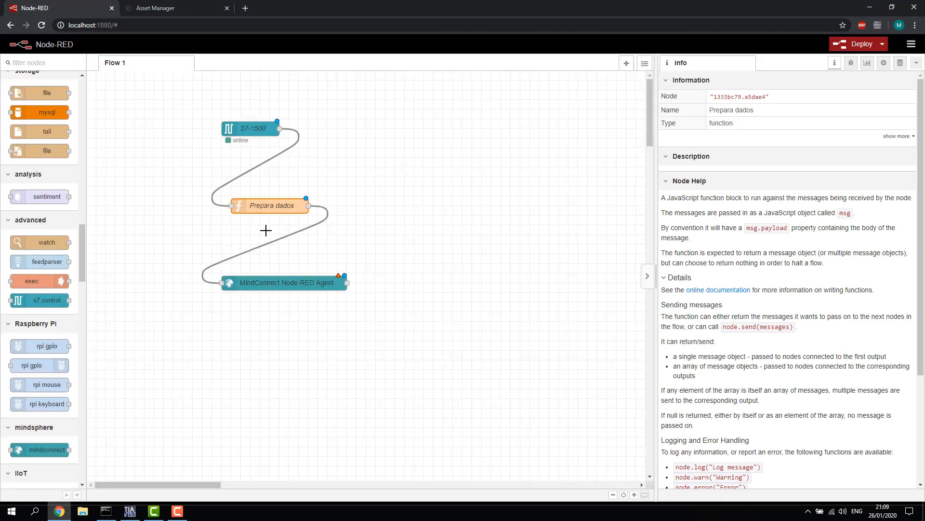
# - In Asset Manager, generate the MindConnect Lib onboarding key for IoT2040 and copy it to the clipboard
pyautogui.click(186, 7)
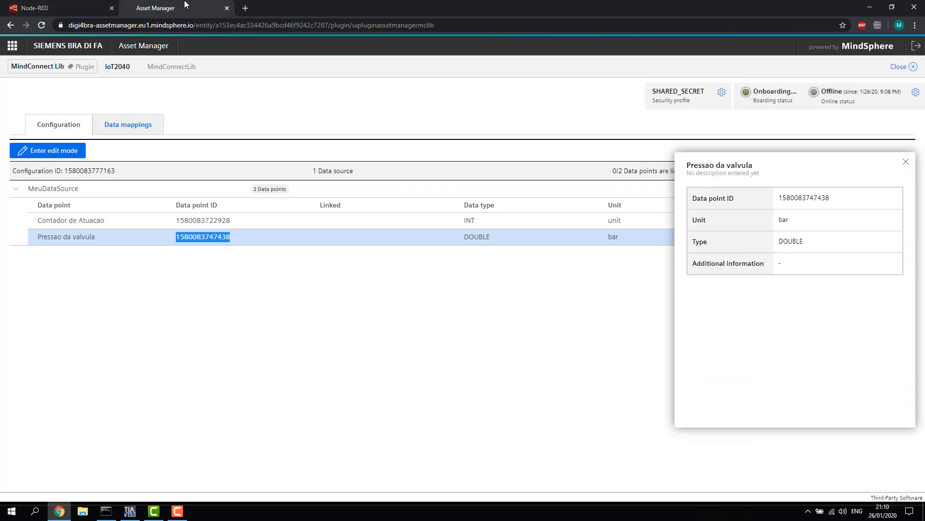
pyautogui.click(904, 163)
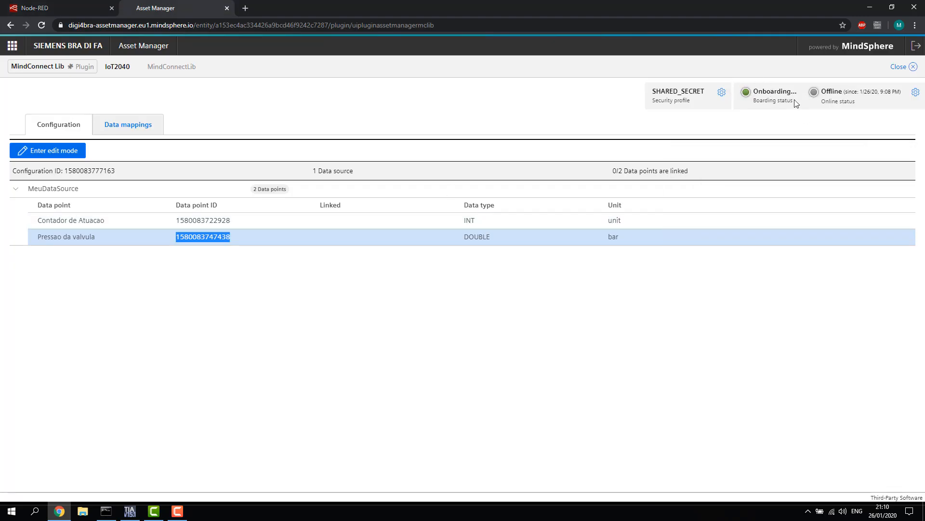
pyautogui.click(916, 93)
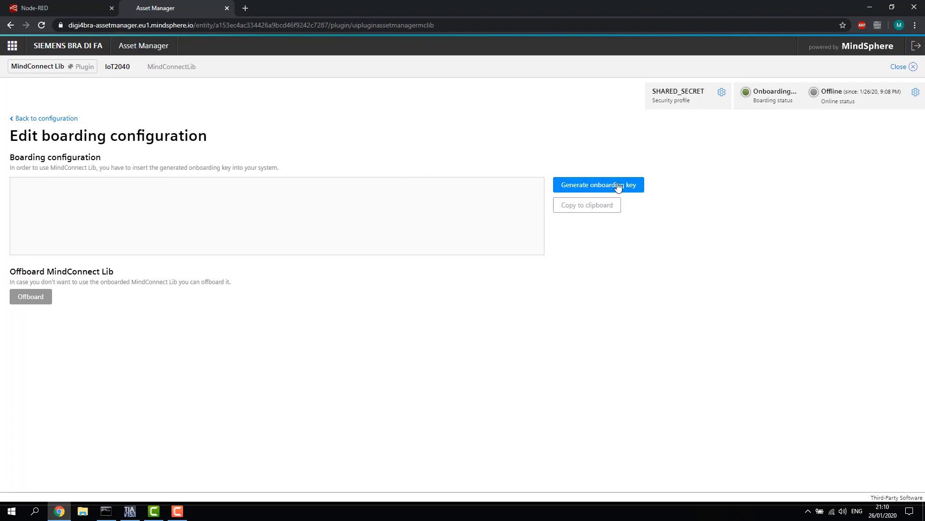
pyautogui.click(632, 187)
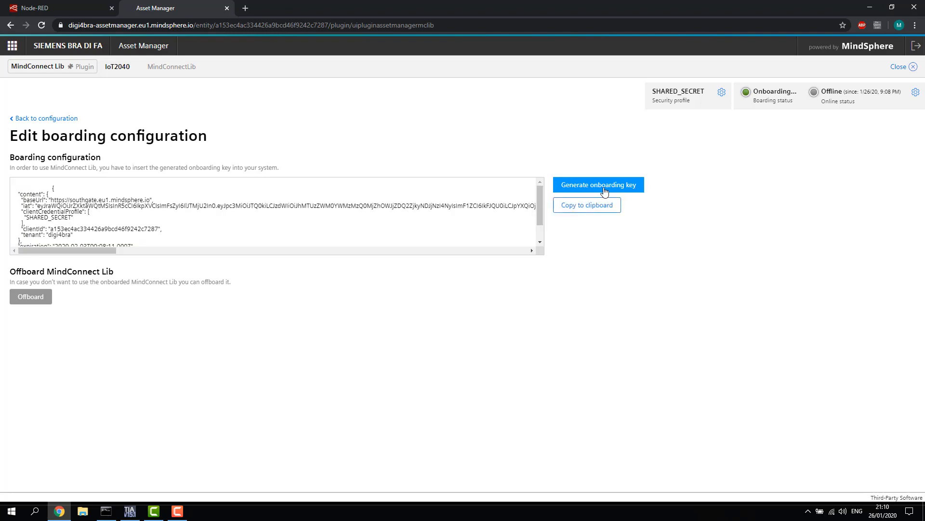
pyautogui.scroll(-1, 473, 203)
pyautogui.scroll(1, 473, 203)
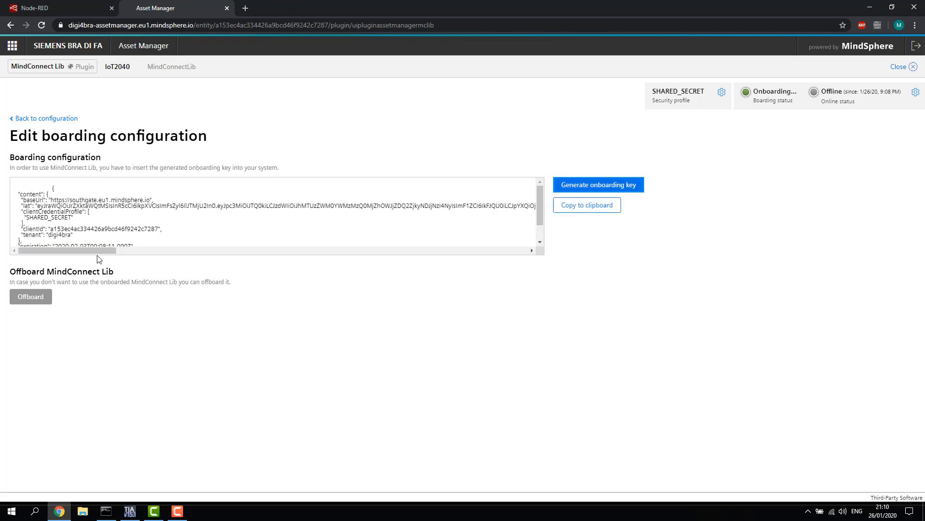
pyautogui.moveTo(108, 251)
pyautogui.mouseDown()
pyautogui.moveTo(243, 261)
pyautogui.moveTo(135, 255)
pyautogui.mouseUp()
pyautogui.click(576, 207)
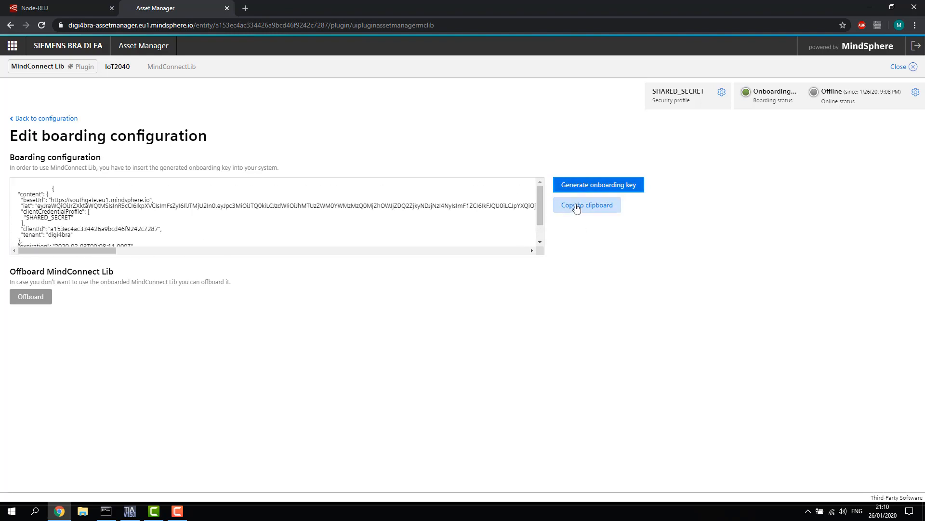
# - In Node-RED, paste the copied onboarding key into the MindConnect Node-RED Agent node's agent configuration
pyautogui.click(85, 6)
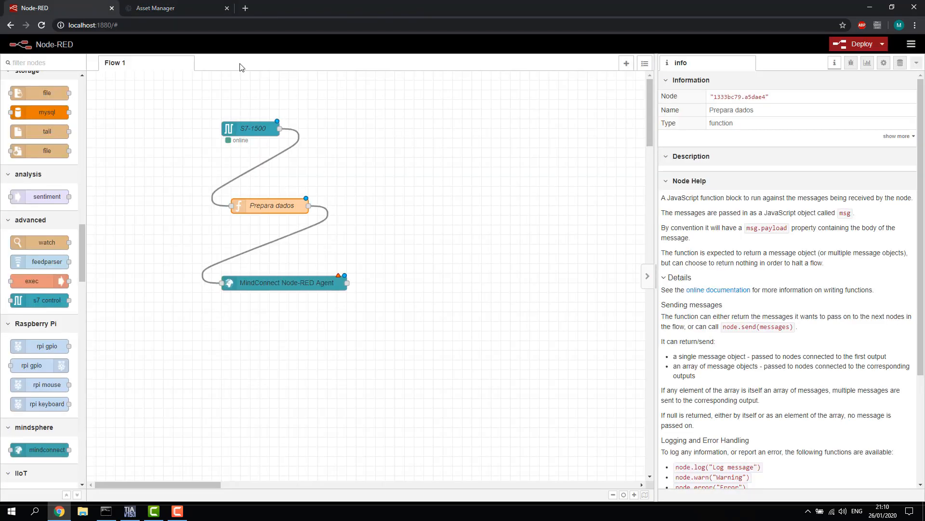
pyautogui.doubleClick(280, 283)
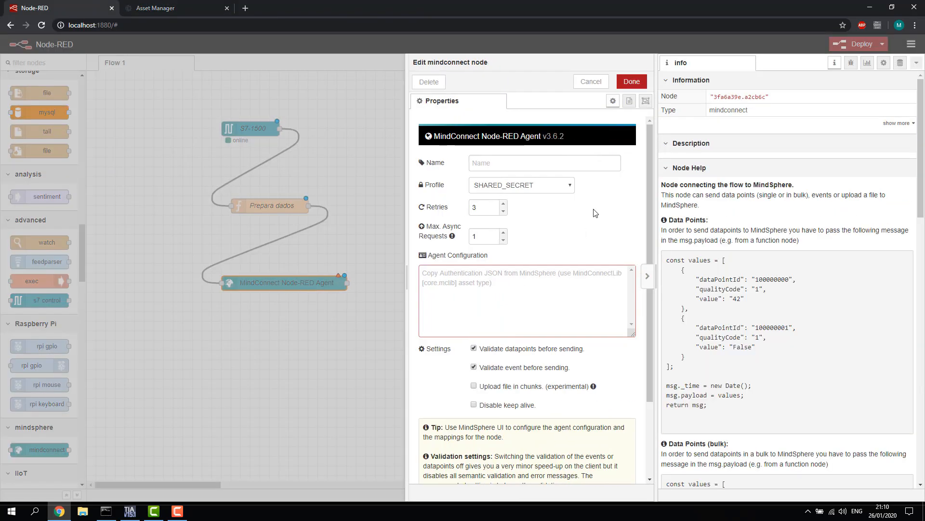
pyautogui.rightClick(446, 282)
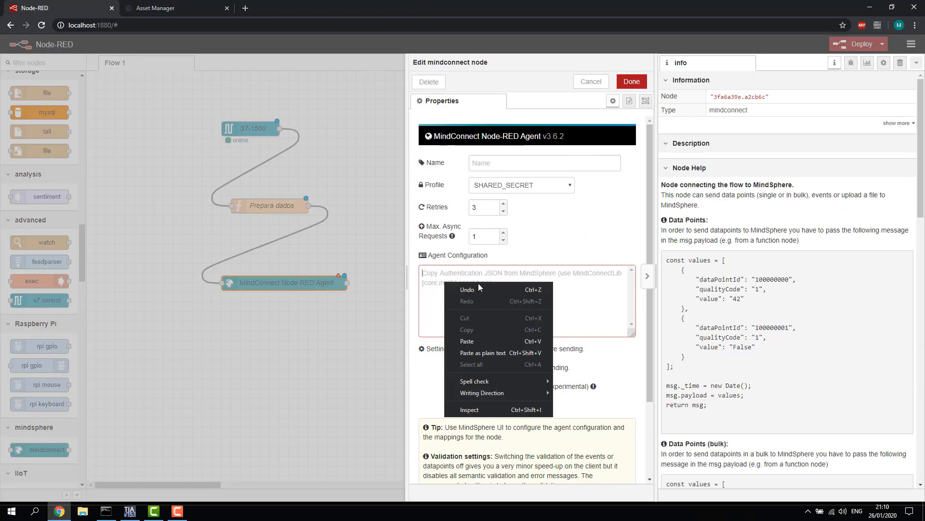
pyautogui.click(474, 344)
pyautogui.moveTo(632, 314); pyautogui.dragTo(632, 277)
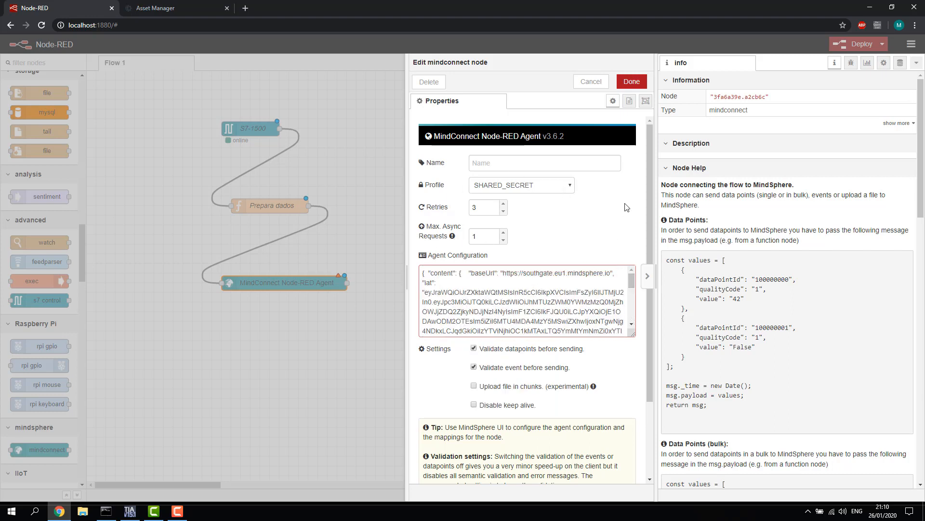
# - Name the mindconnect node MindSphere, save its properties and deploy the flow
pyautogui.click(516, 168)
pyautogui.write('MindSphere')
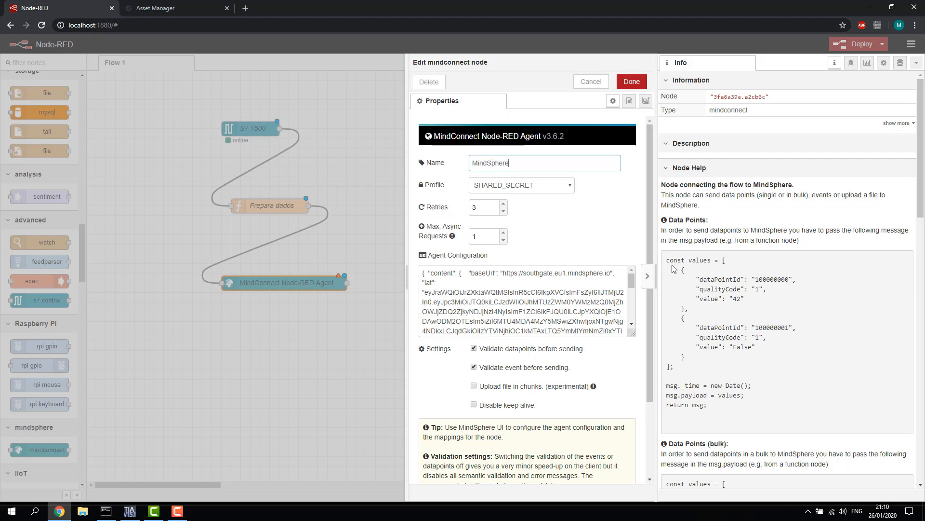
pyautogui.moveTo(651, 304); pyautogui.dragTo(653, 364)
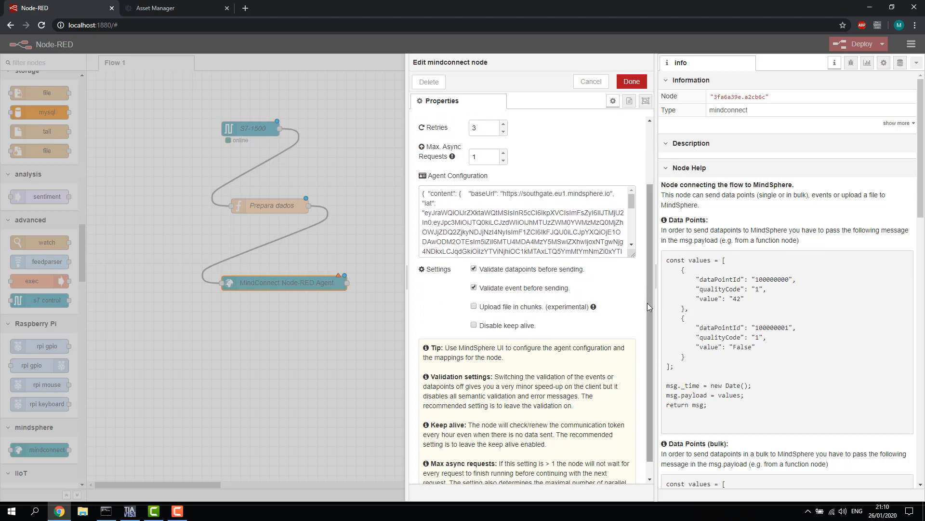
pyautogui.moveTo(647, 303); pyautogui.dragTo(645, 174)
pyautogui.click(632, 82)
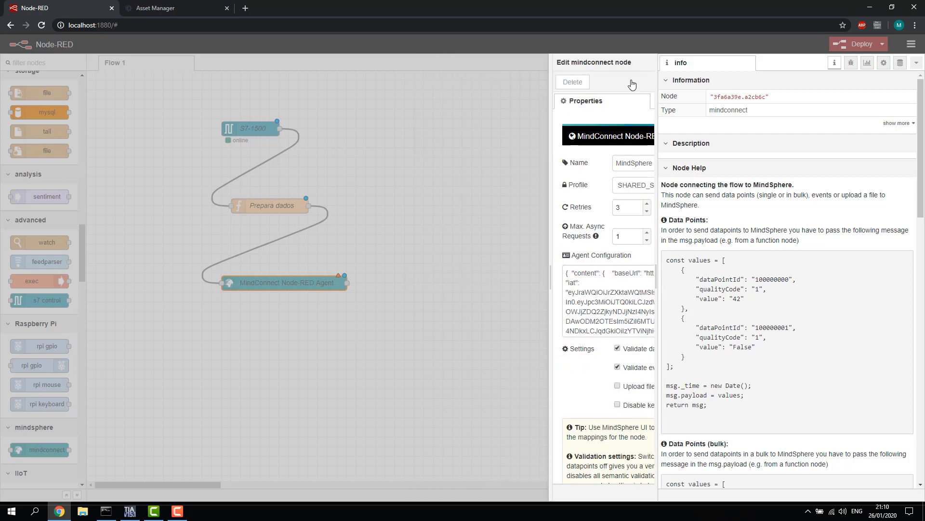
pyautogui.click(851, 46)
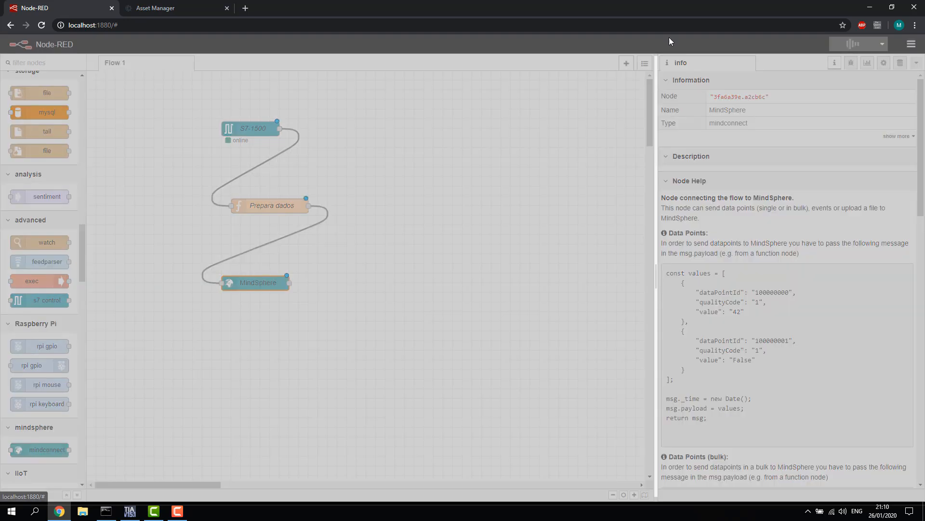
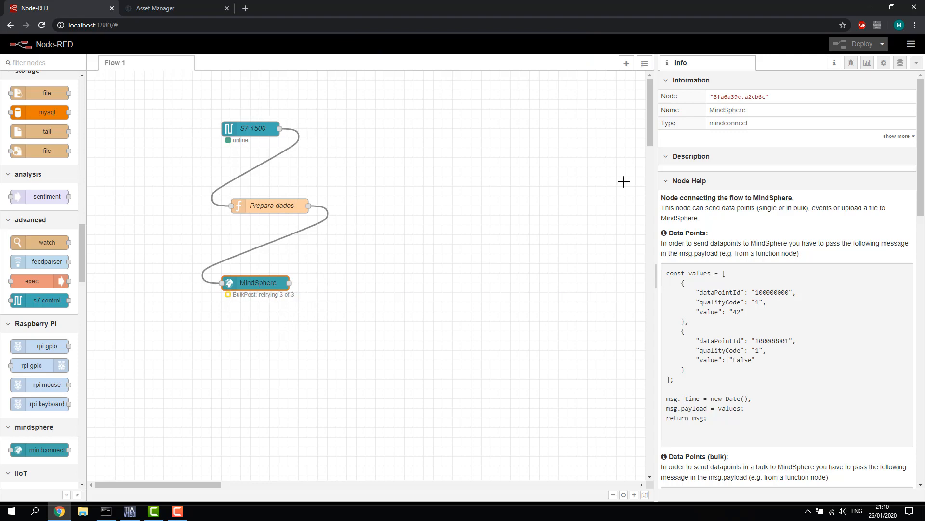
# - Clear the old debug messages and examine the new ones coming from the MindSphere node
pyautogui.click(851, 64)
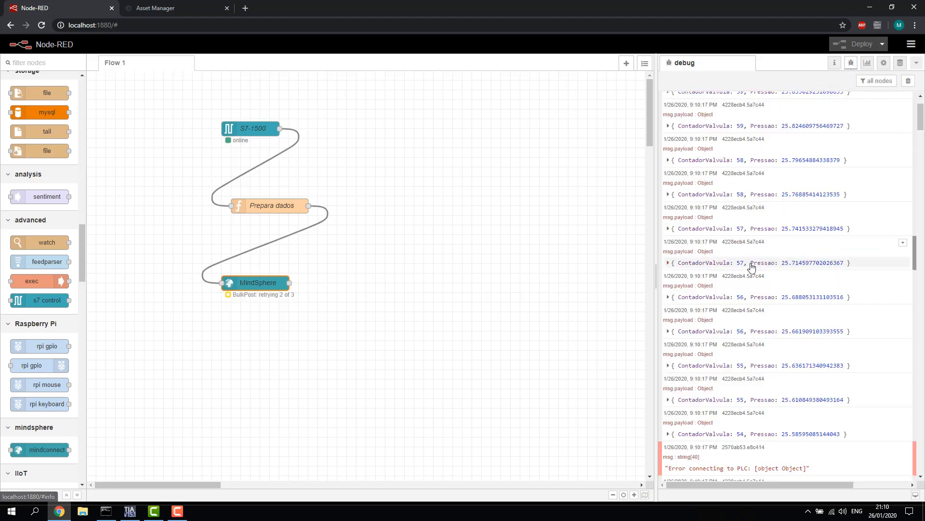
pyautogui.click(909, 81)
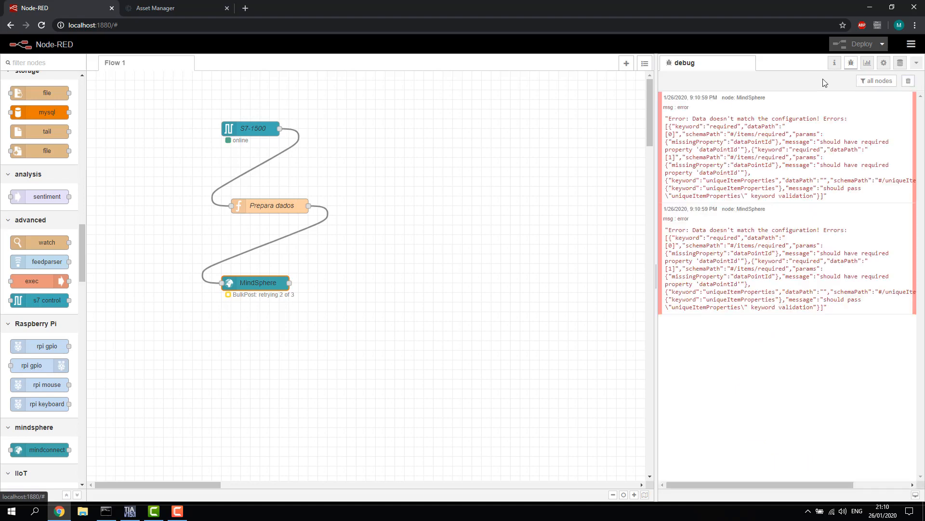
pyautogui.scroll(-2, 385, 241)
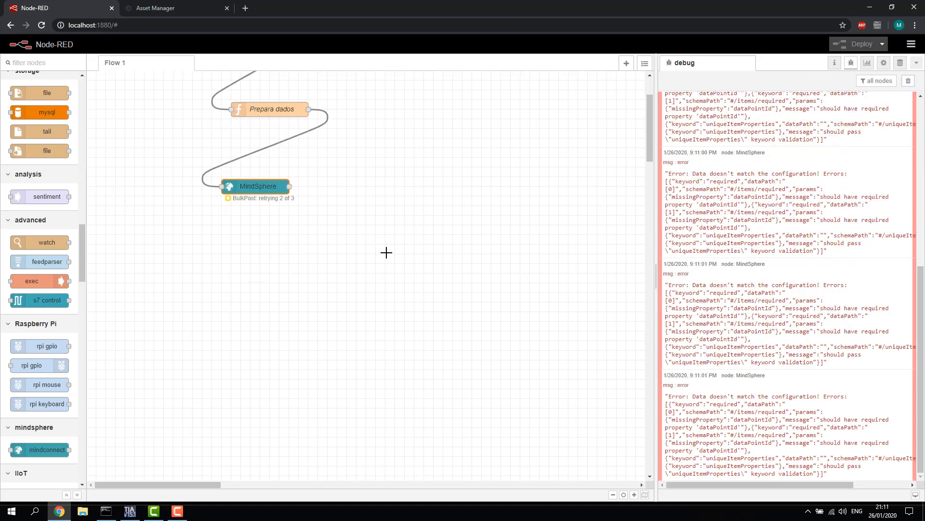
pyautogui.scroll(2, 387, 252)
# - In Asset Manager, leave the boarding configuration, reopen IoT2040's MindConnect Lib plugin and show MeuDataSource's data mappings
pyautogui.click(186, 7)
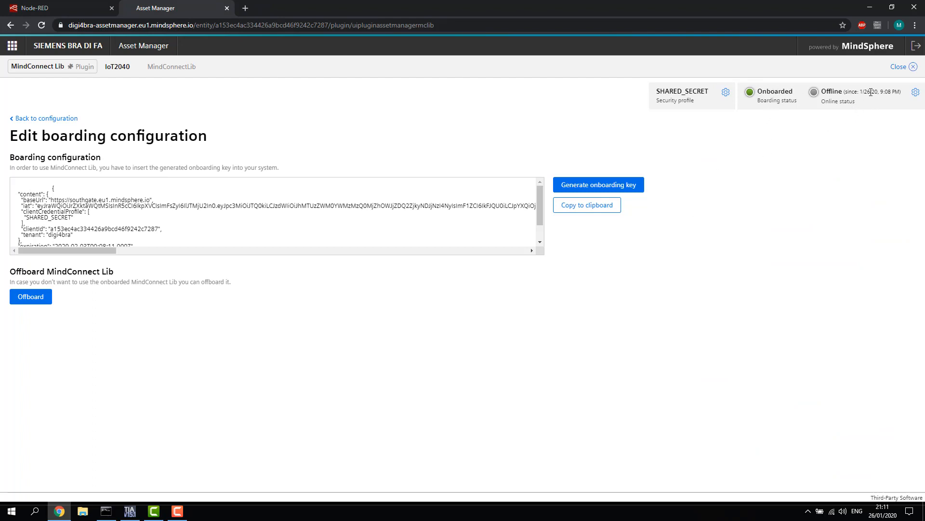
pyautogui.click(913, 67)
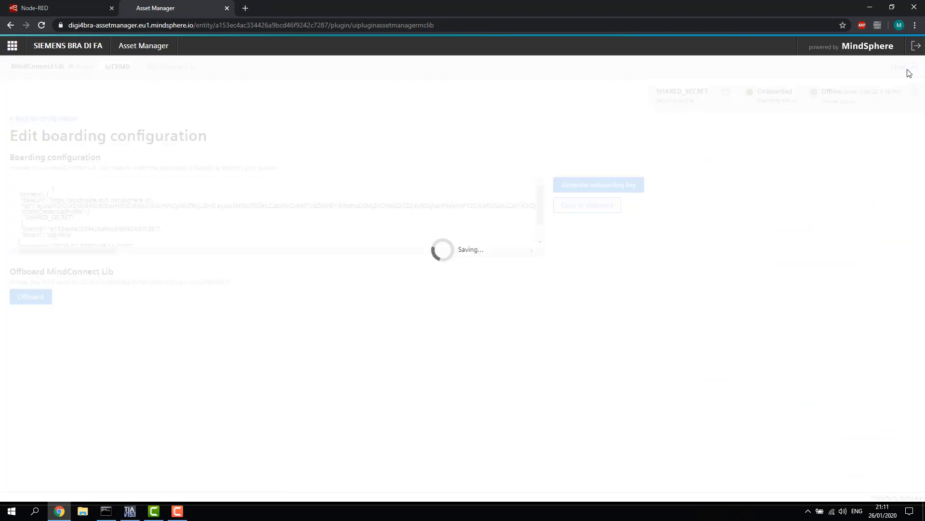
pyautogui.scroll(-1, 433, 299)
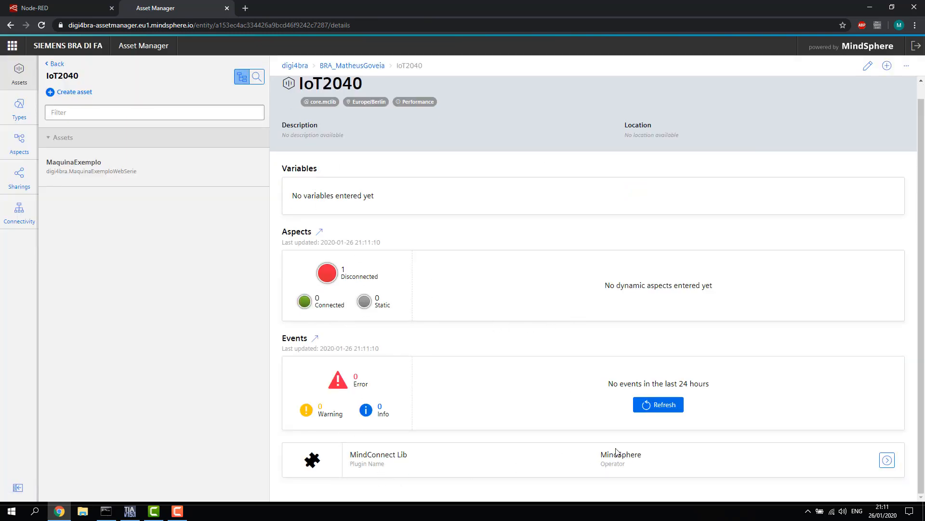
pyautogui.click(886, 460)
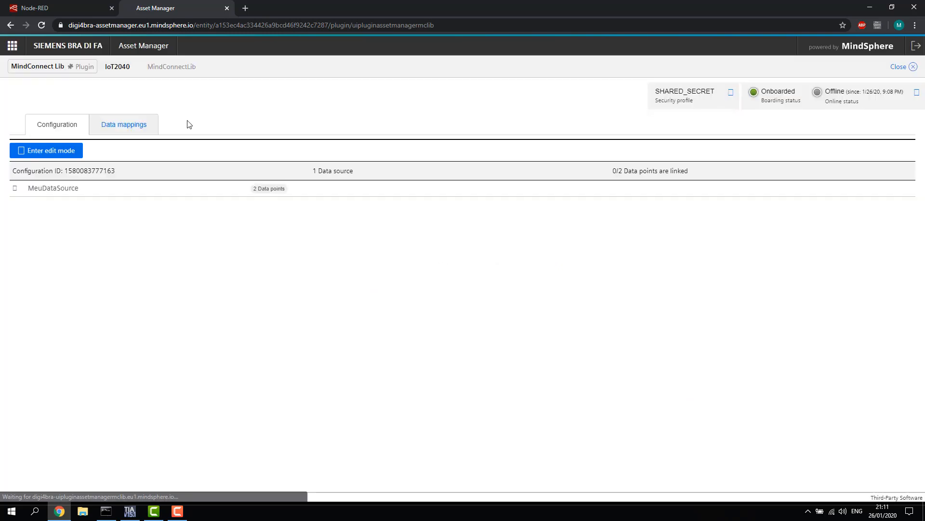
pyautogui.click(15, 190)
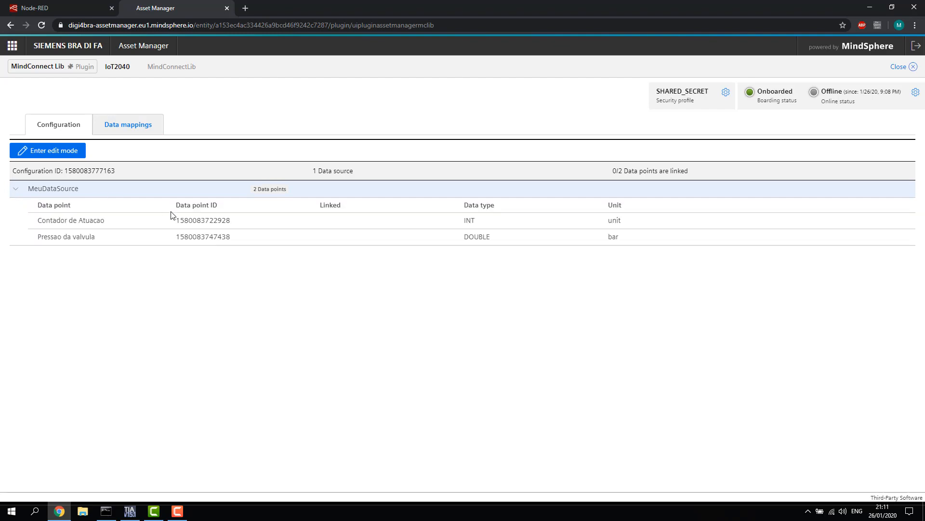
pyautogui.click(140, 124)
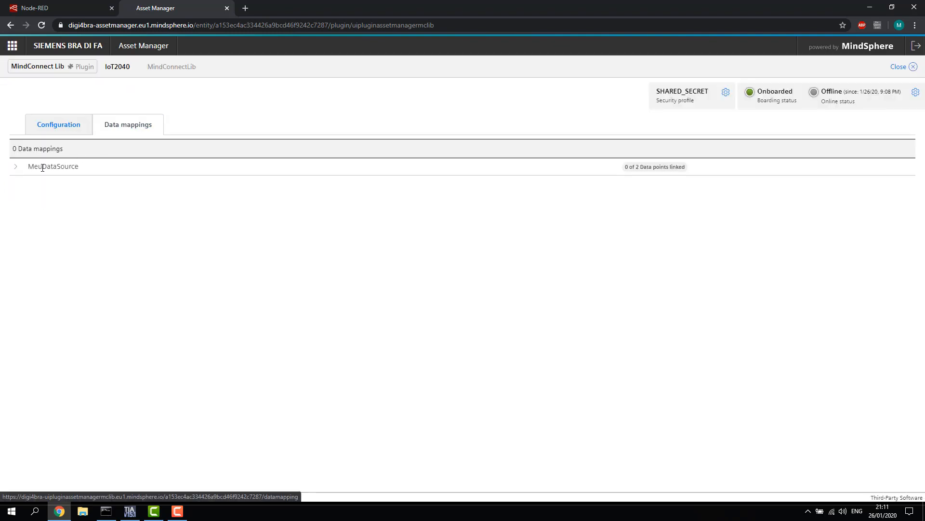
pyautogui.click(15, 167)
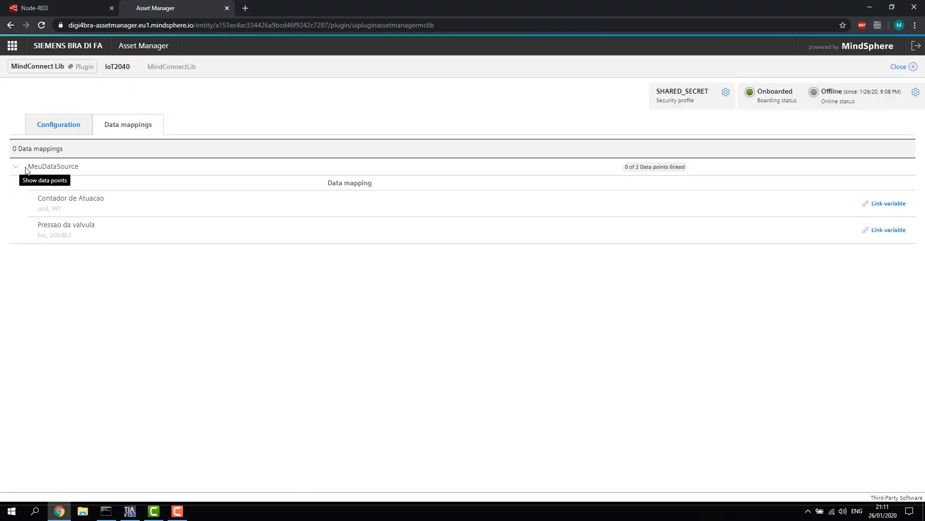
# - Link the Contador de Atuacao data point to the Contador_Atuacao variable in the WebSerieMindSphere aspect of MaquinaExemplo
pyautogui.click(901, 205)
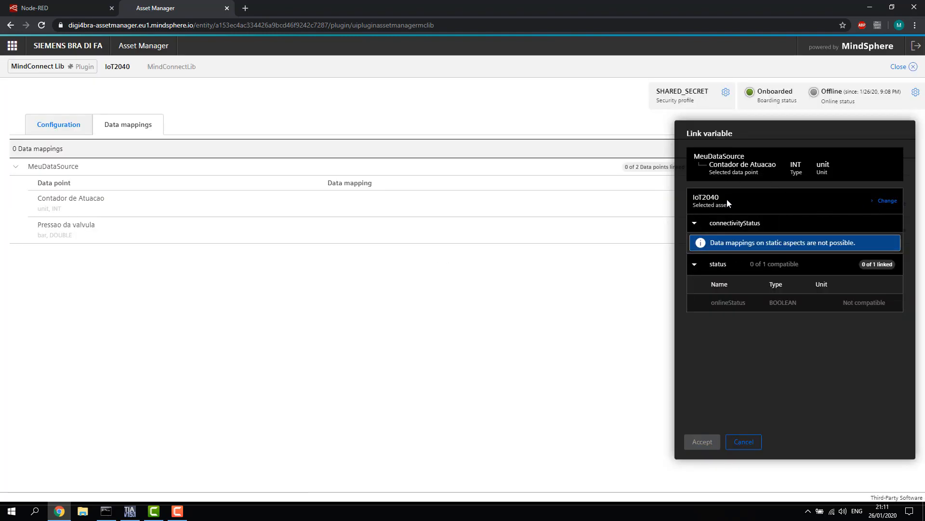
pyautogui.click(884, 202)
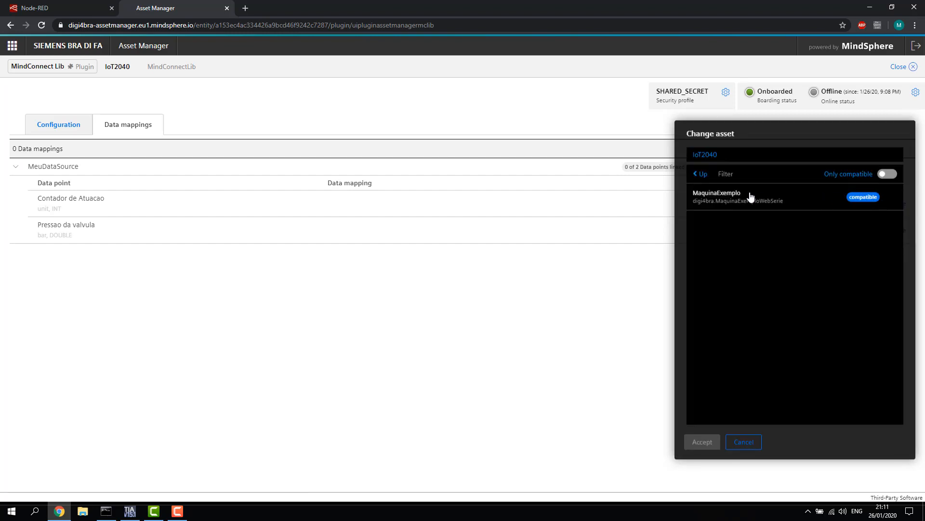
pyautogui.click(793, 203)
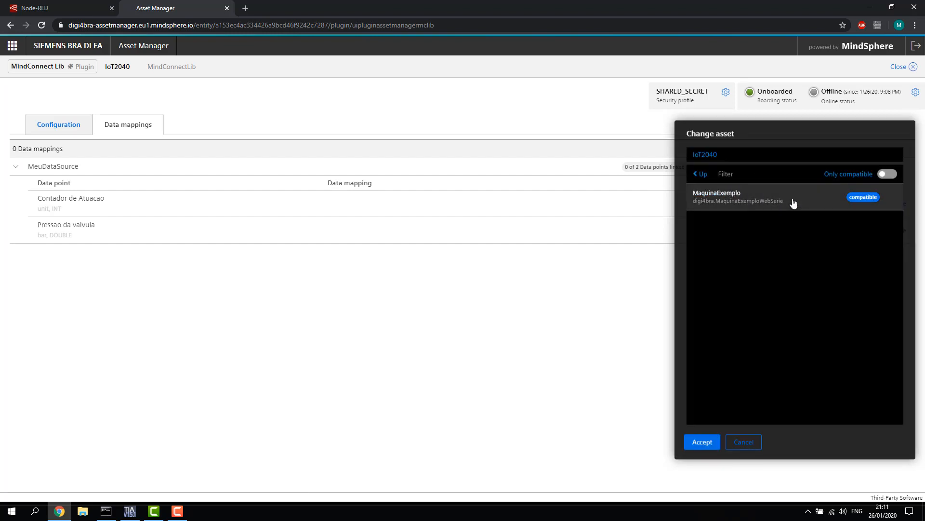
pyautogui.click(702, 442)
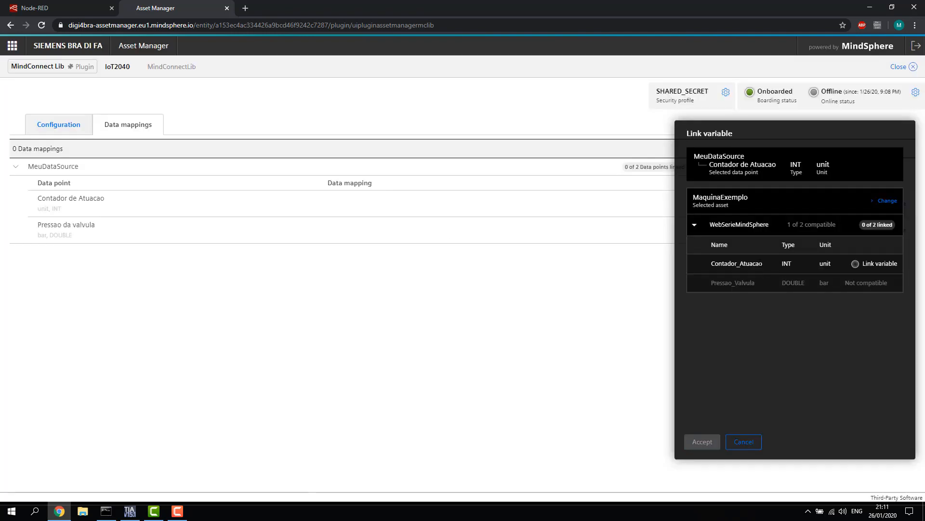
pyautogui.click(855, 264)
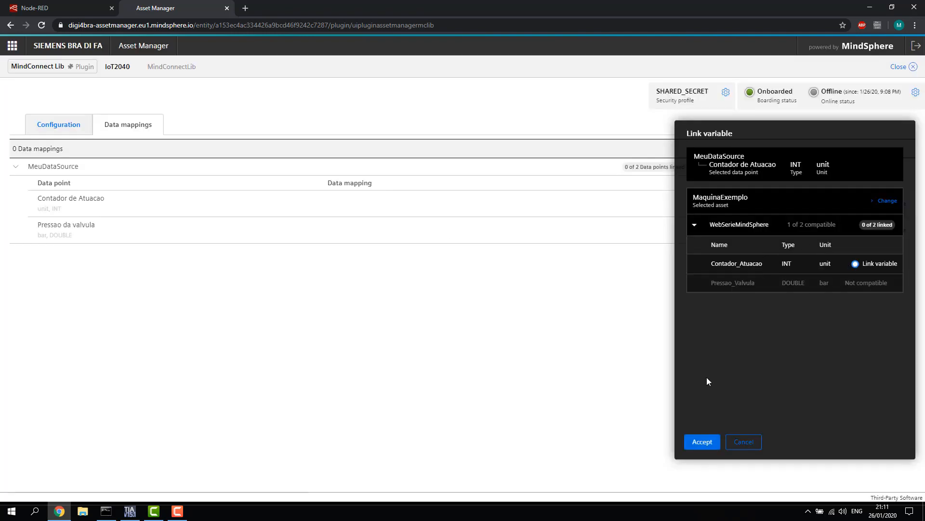
pyautogui.click(702, 441)
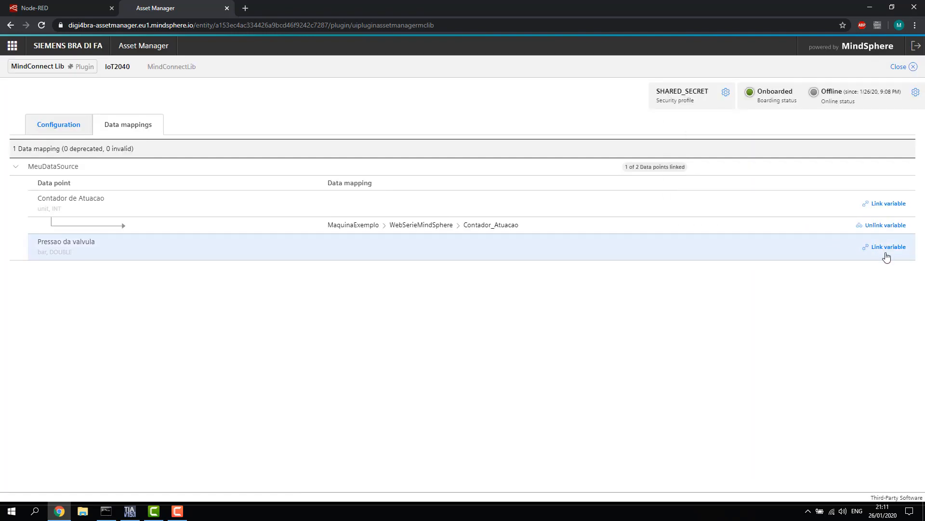
# - Link the Pressao da valvula data point to MaquinaExemplo's Pressao_Valvula variable and show MeuDataSource's data points in the plugin configuration
pyautogui.click(888, 247)
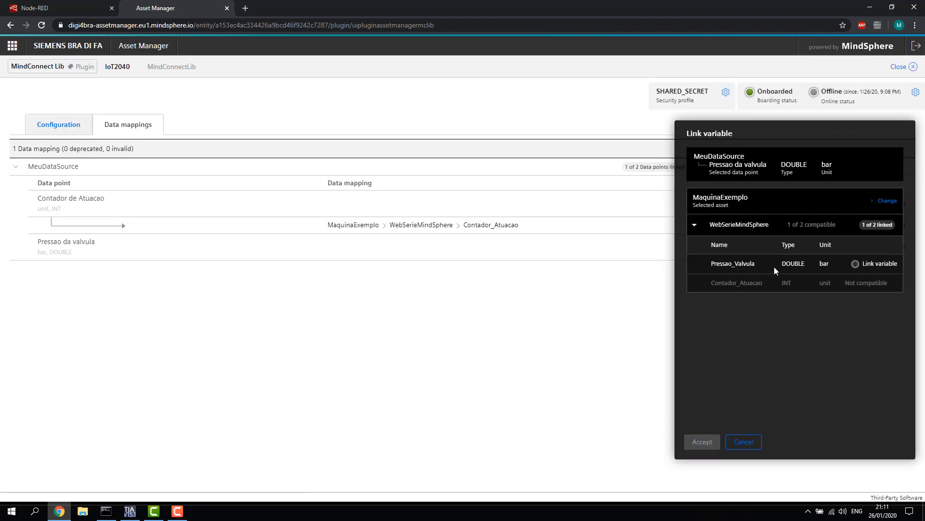
pyautogui.click(856, 265)
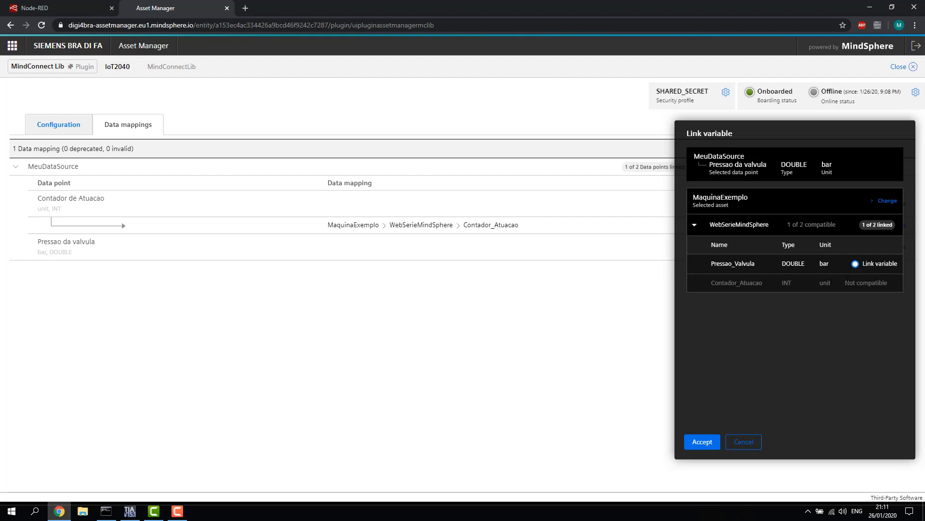
pyautogui.click(702, 442)
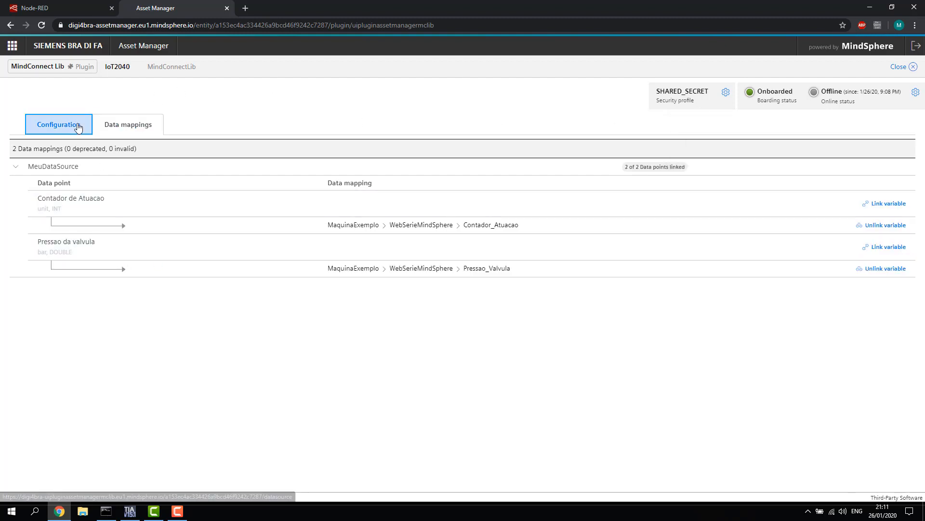
pyautogui.click(79, 125)
pyautogui.click(14, 192)
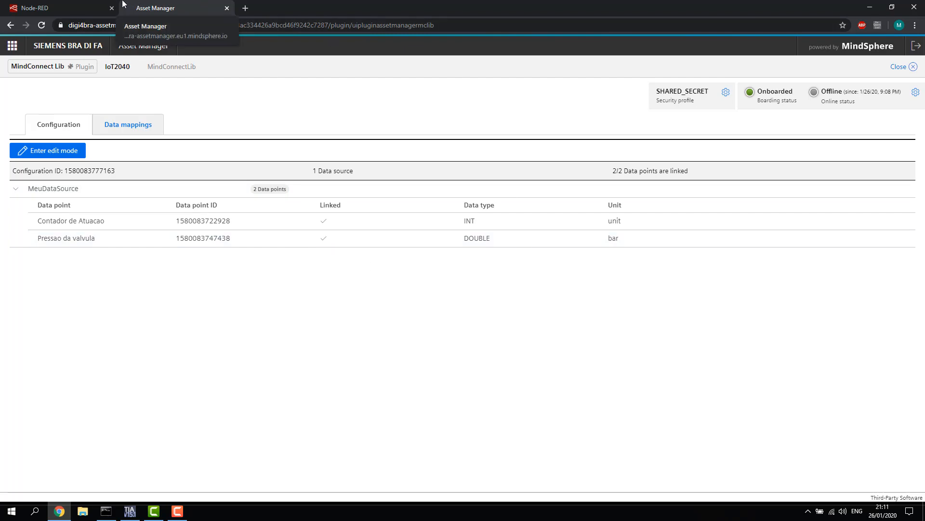
# - In Node-RED, correct both dataPointID keys to dataPointId in the Prepara dados function, save it and deploy the flow
pyautogui.click(58, 8)
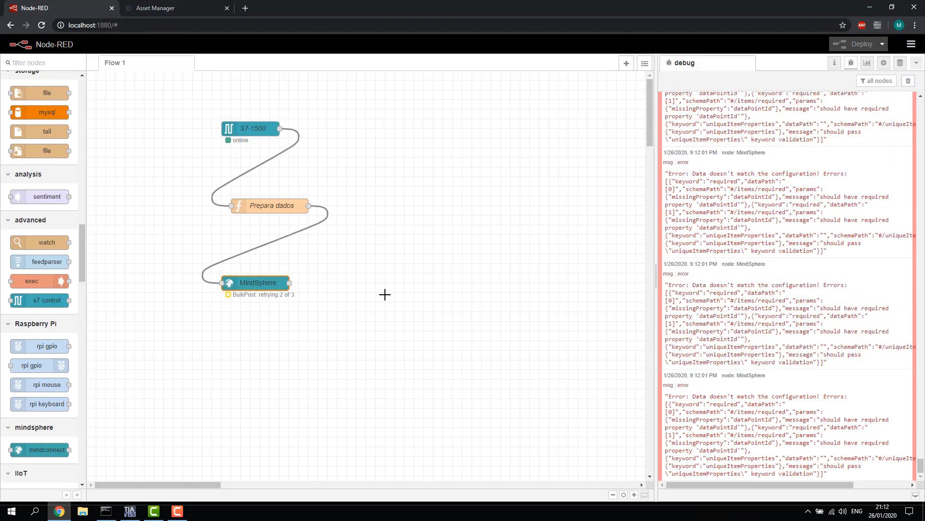
pyautogui.doubleClick(272, 205)
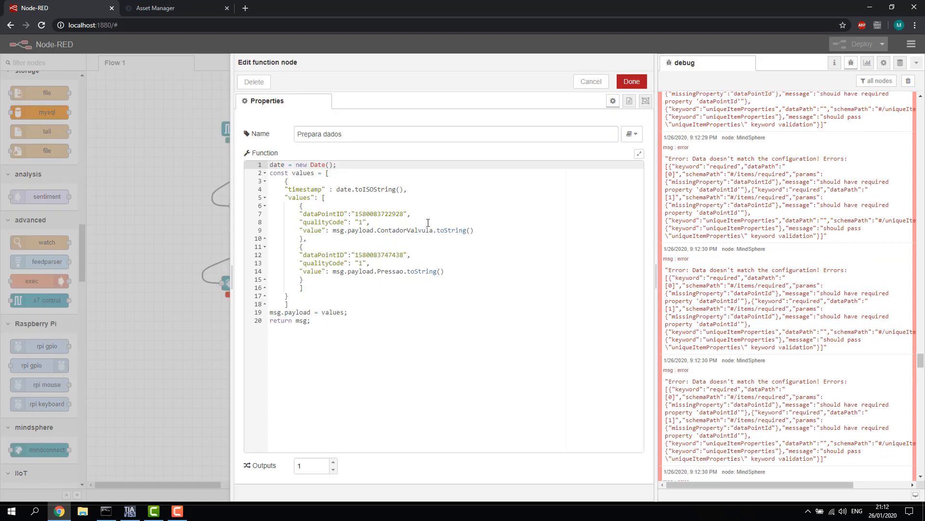
pyautogui.click(342, 214)
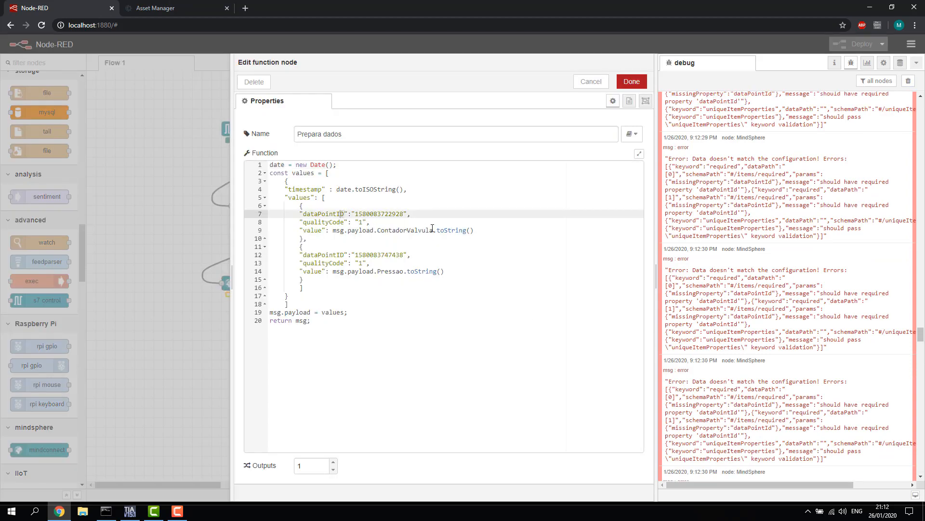
pyautogui.press('Down')
pyautogui.press('Down')
pyautogui.press('Down')
pyautogui.press('Down')
pyautogui.press('Down')
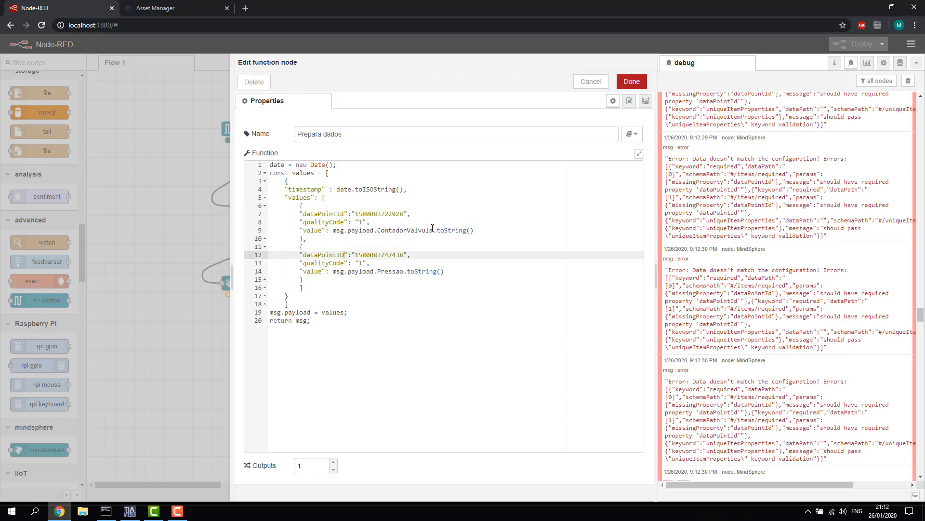
pyautogui.press('BackSpace')
pyautogui.write('d')
pyautogui.click(635, 82)
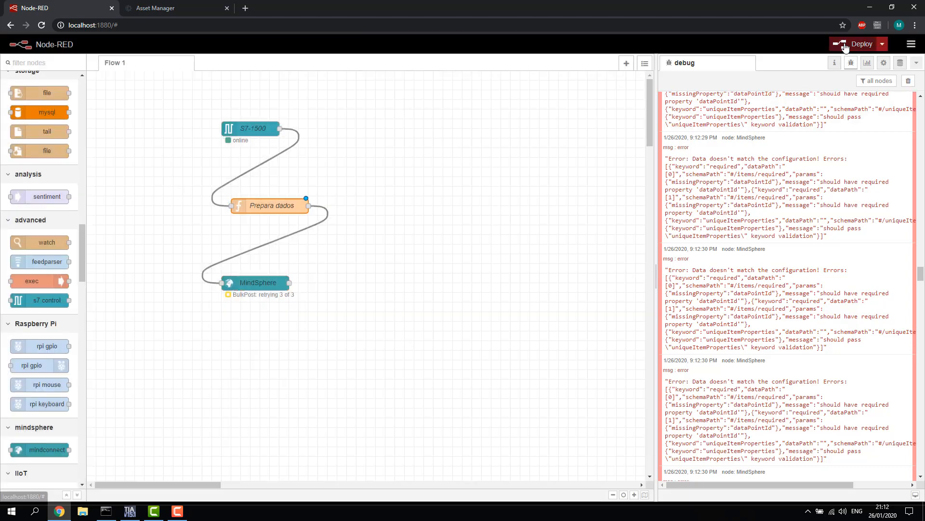
pyautogui.click(845, 47)
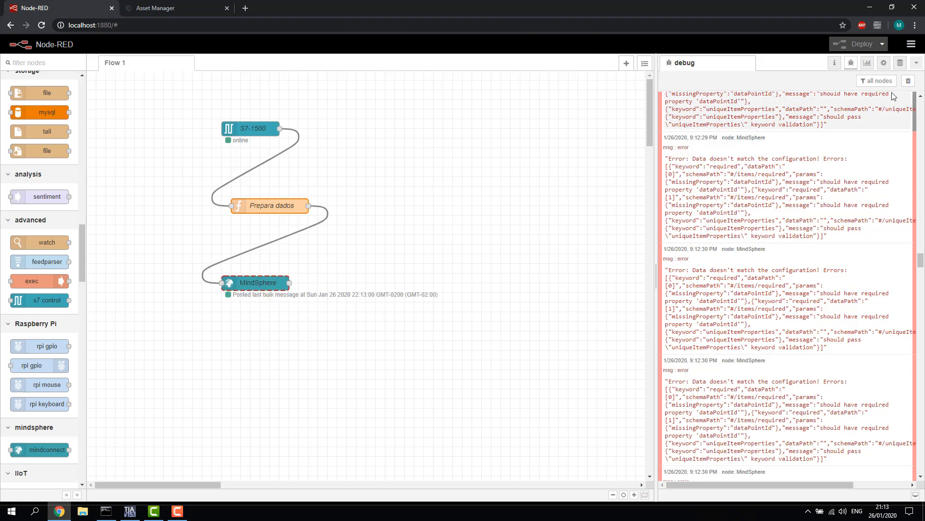
# - Clear the debug messages and examine the data points code example in the MindSphere node's help
pyautogui.click(908, 82)
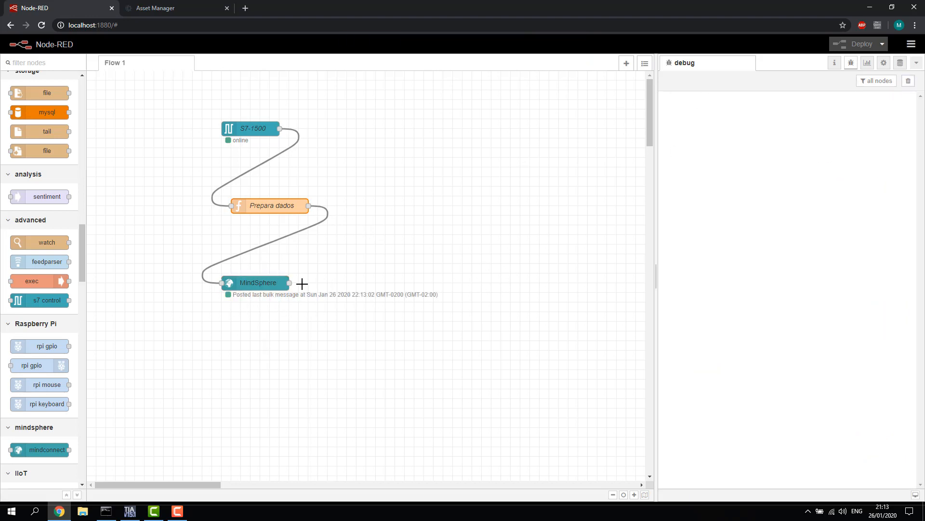
pyautogui.click(261, 284)
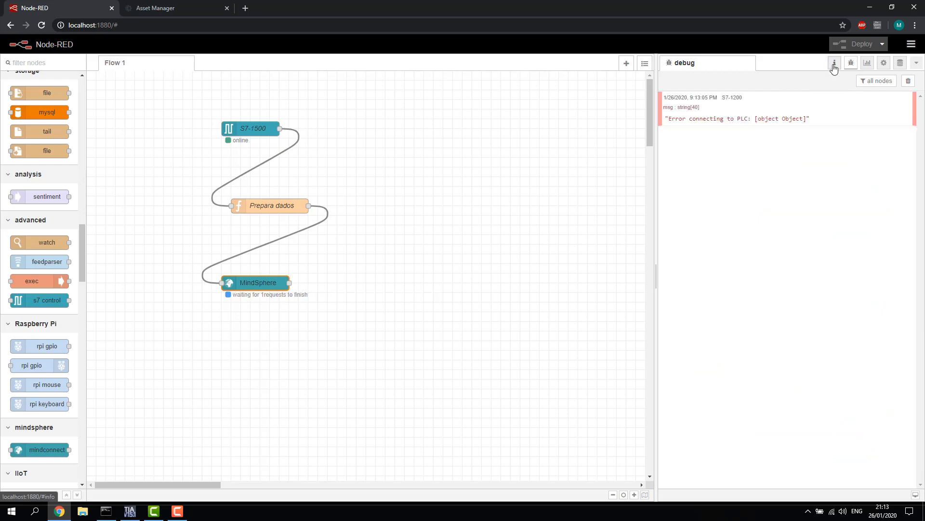
pyautogui.click(834, 62)
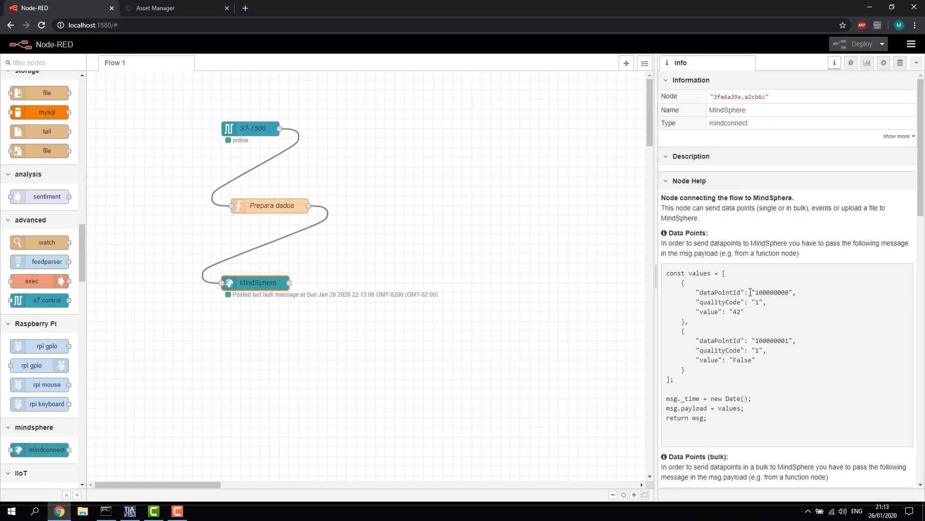
pyautogui.moveTo(670, 273); pyautogui.dragTo(774, 385)
pyautogui.click(773, 385)
pyautogui.moveTo(710, 421); pyautogui.dragTo(669, 275)
pyautogui.click(721, 434)
pyautogui.moveTo(713, 420); pyautogui.dragTo(662, 276)
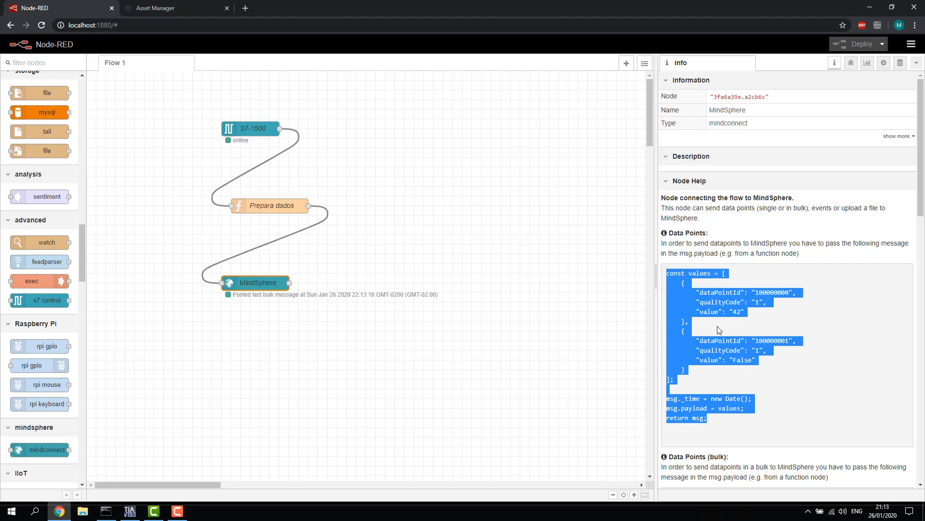
pyautogui.click(749, 340)
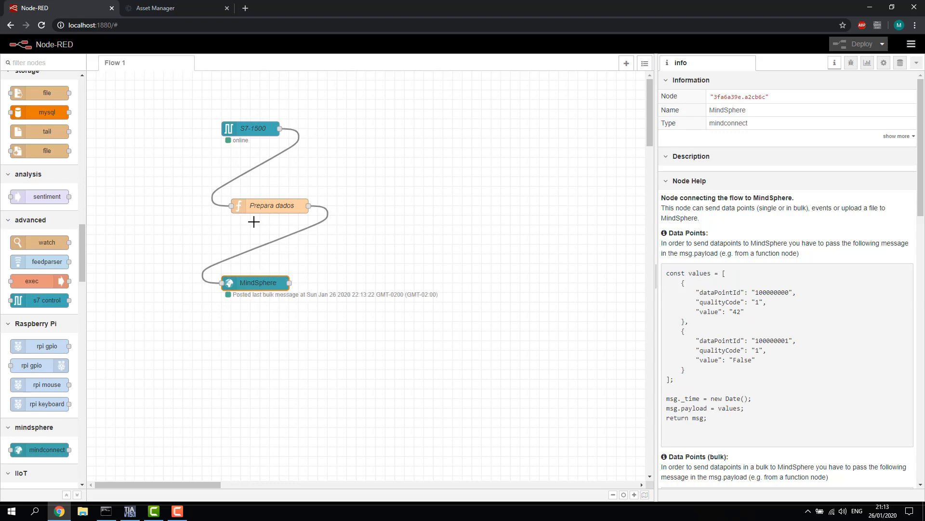
# - Switch to Asset Manager and check the boarding and online status of the IoT2040 agent
pyautogui.click(173, 6)
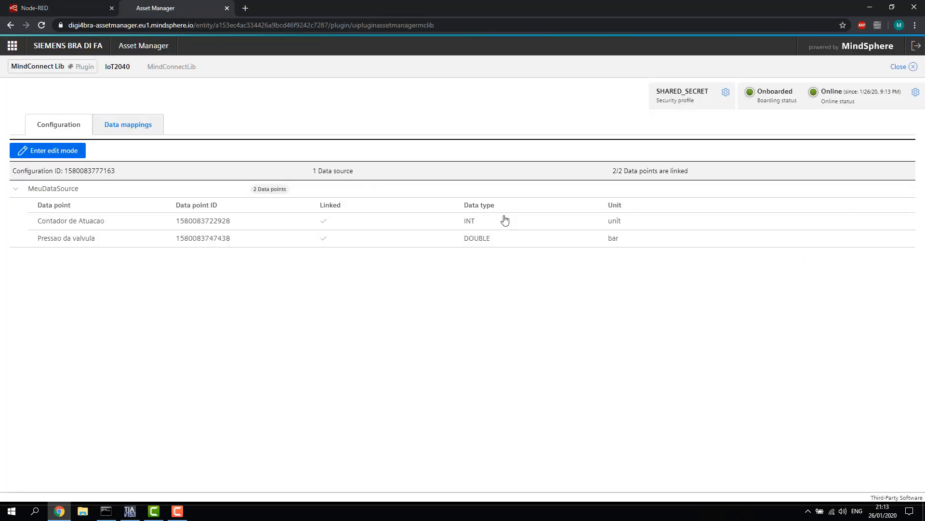
pyautogui.moveTo(760, 88); pyautogui.dragTo(793, 92)
pyautogui.doubleClick(825, 92)
pyautogui.click(813, 170)
# - Open the MindSphere Launchpad in a separate browser tab and launch Fleet Manager from it
pyautogui.rightClick(20, 48)
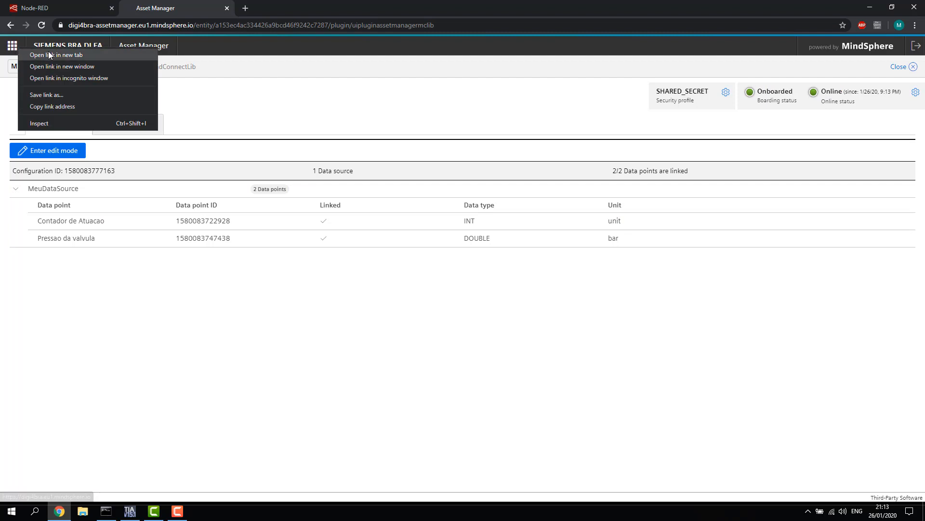
pyautogui.click(52, 54)
pyautogui.click(282, 4)
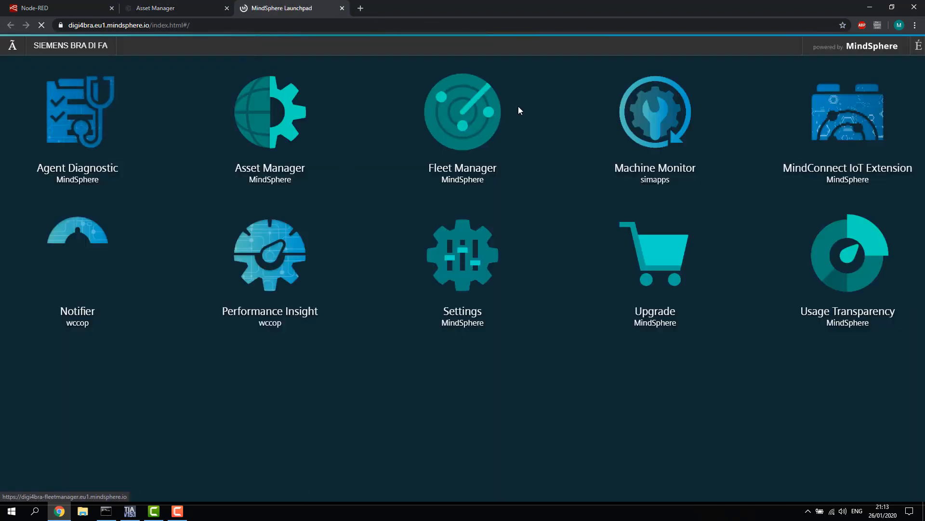
pyautogui.click(476, 131)
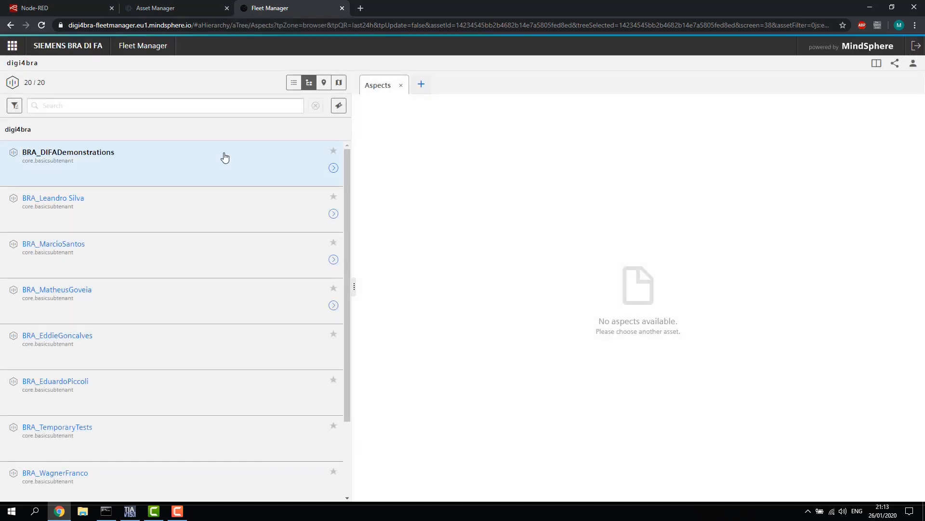
# - Browse into the subtenant that holds IoT2040, select the agent and examine its status aspect for the onlineStatus variable
pyautogui.scroll(-2, 227, 180)
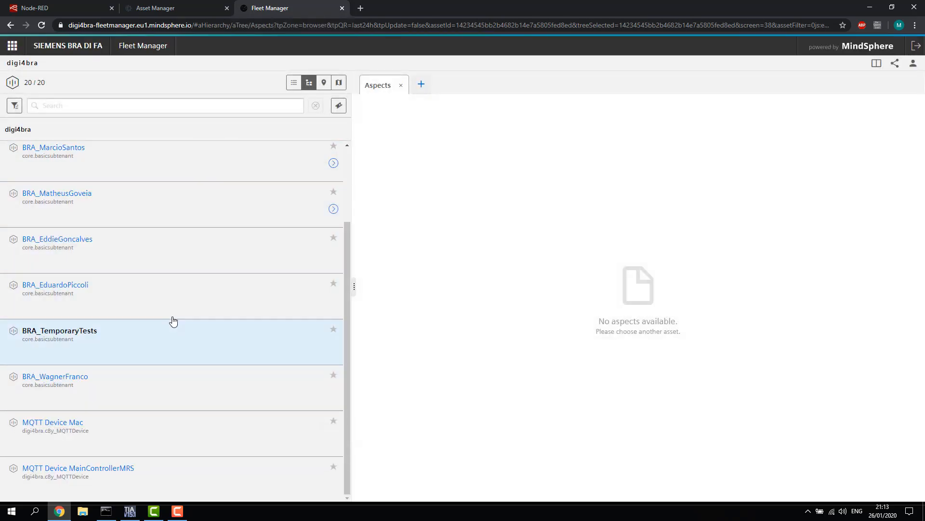
pyautogui.click(194, 208)
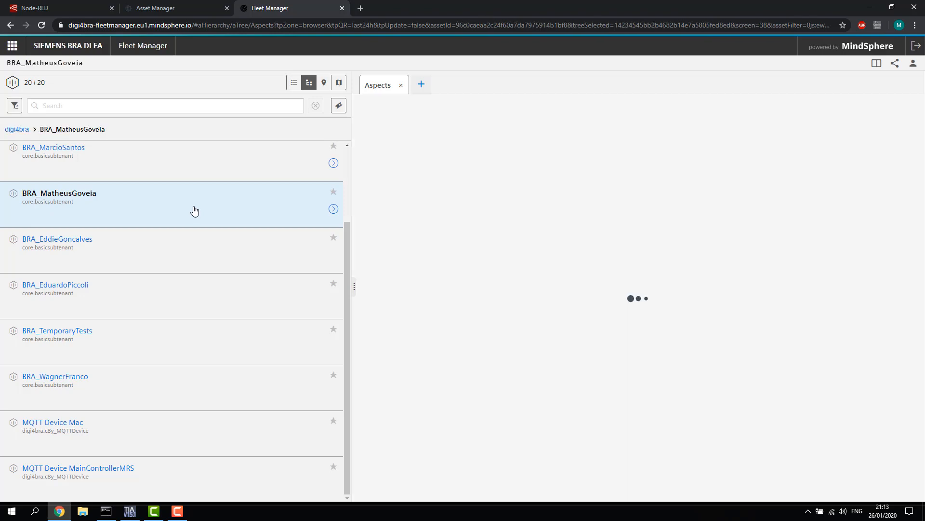
pyautogui.click(333, 210)
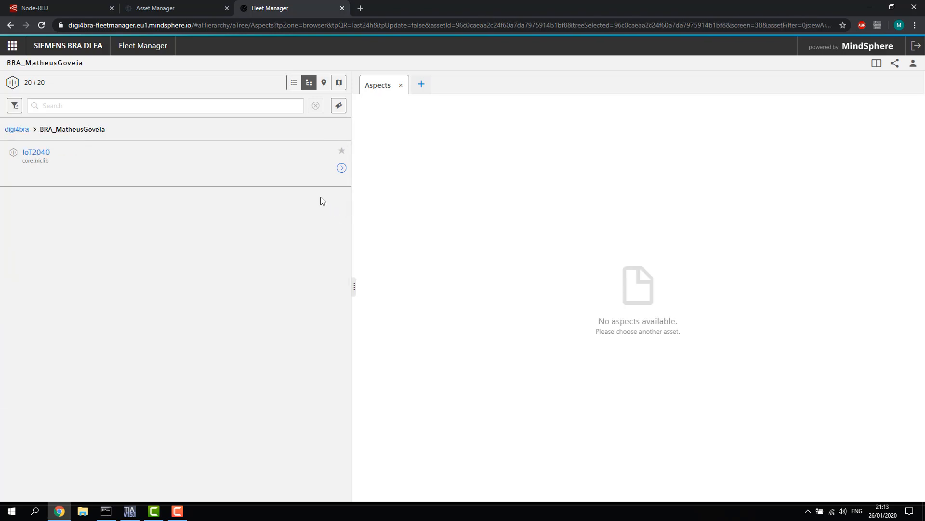
pyautogui.click(200, 172)
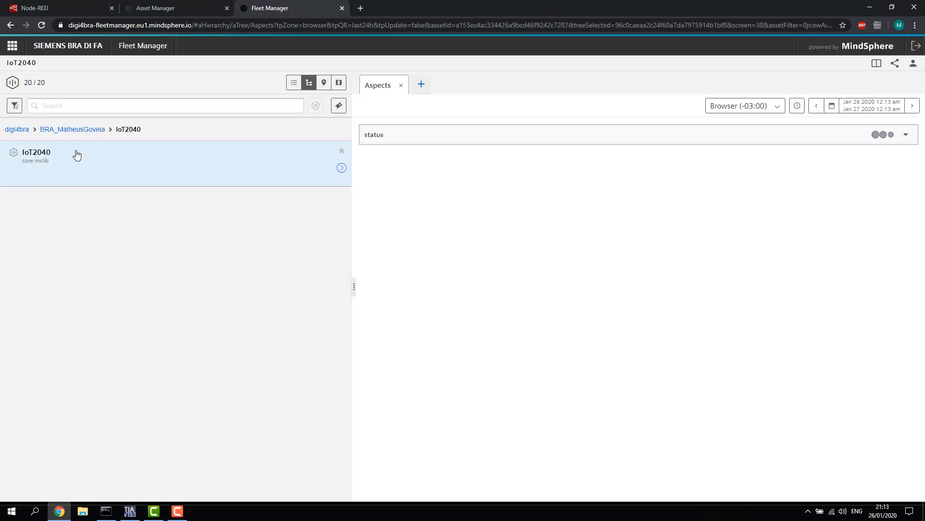
pyautogui.click(892, 137)
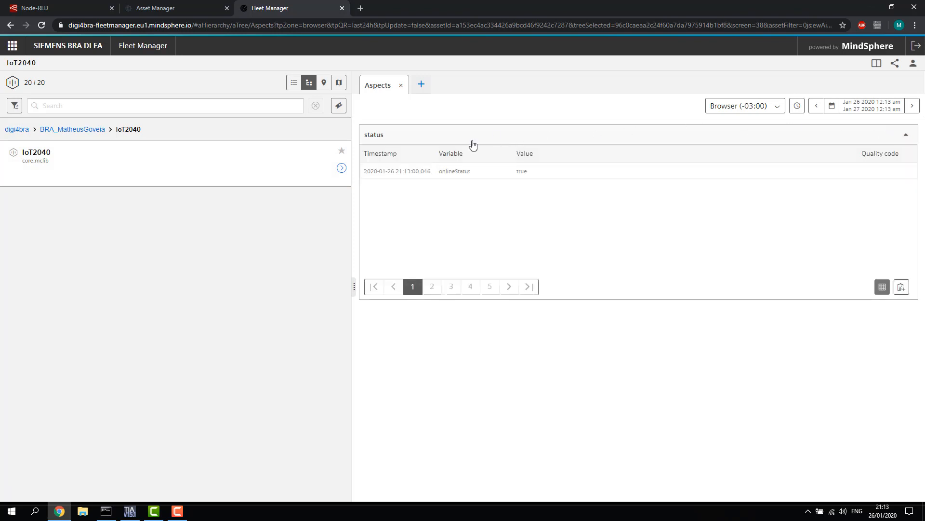
pyautogui.moveTo(423, 171); pyautogui.dragTo(547, 176)
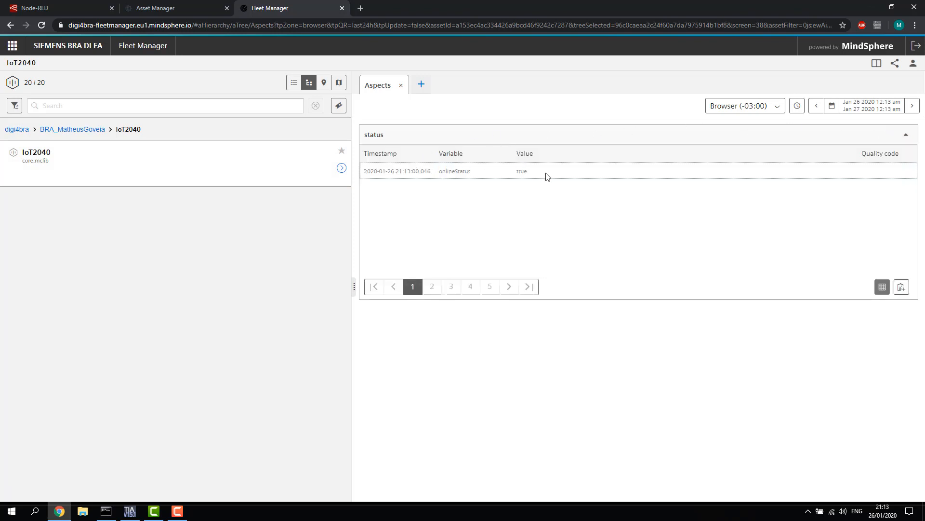
pyautogui.moveTo(438, 171); pyautogui.dragTo(543, 174)
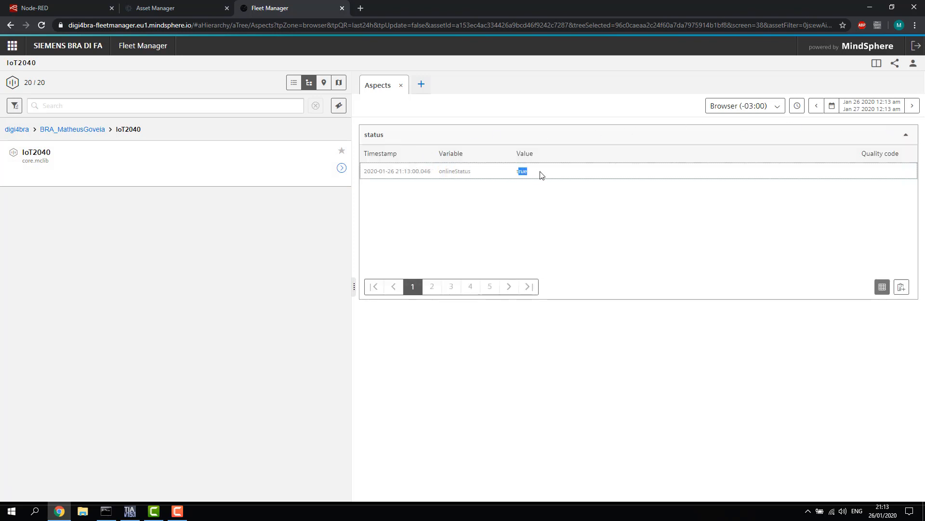
# - Select the MaquinaExemplo asset under IoT2040 and examine the time chart of its WebSerieMindSphere aspect
pyautogui.click(341, 169)
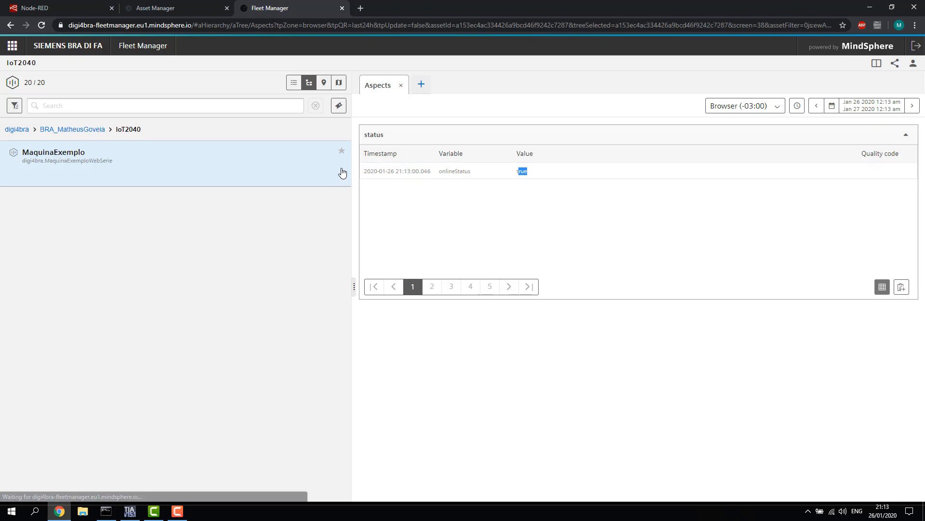
pyautogui.click(197, 166)
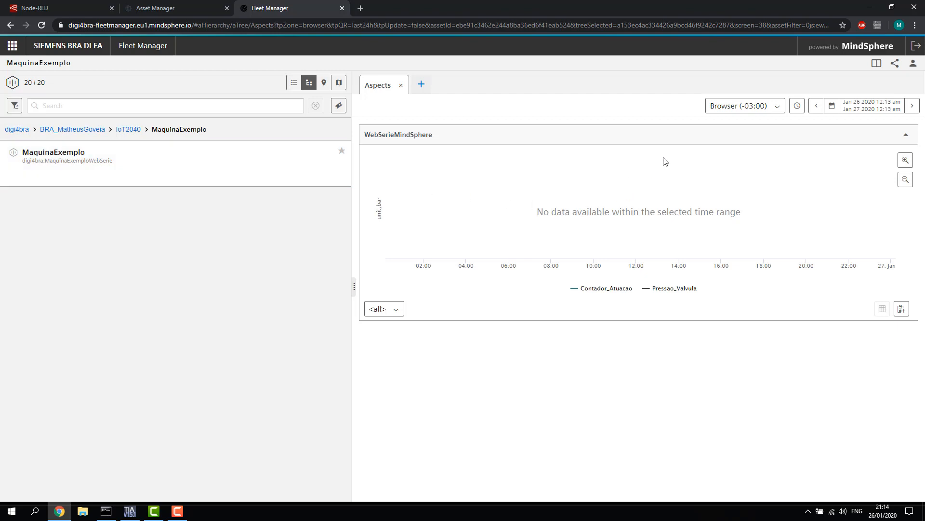
pyautogui.moveTo(818, 219); pyautogui.dragTo(613, 223)
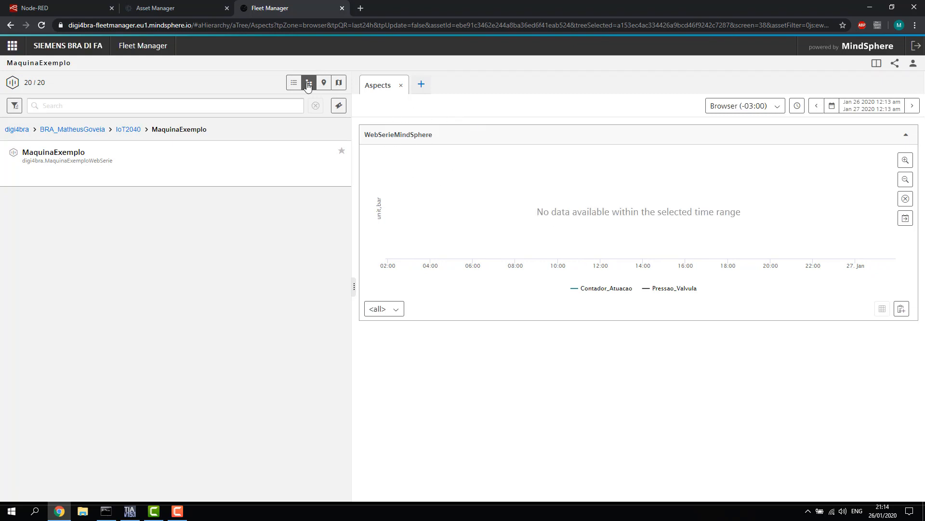
pyautogui.click(190, 4)
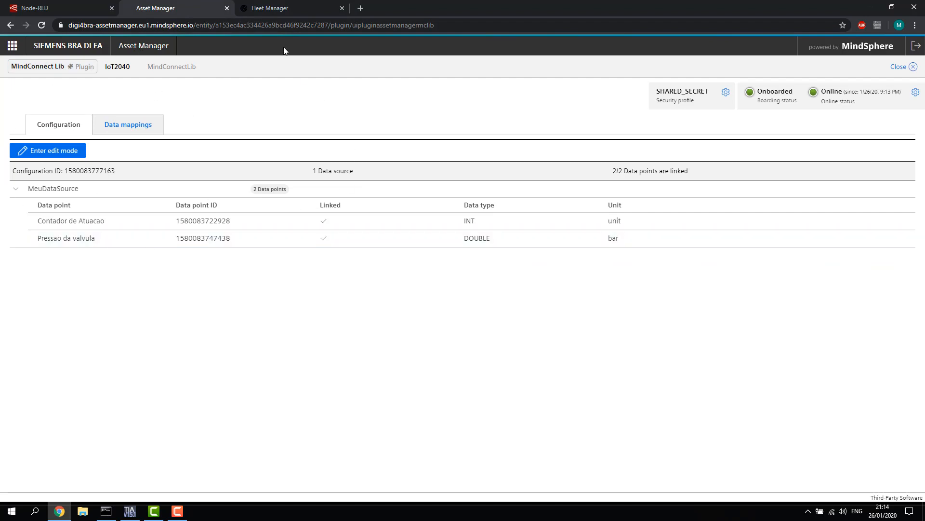
pyautogui.click(283, 9)
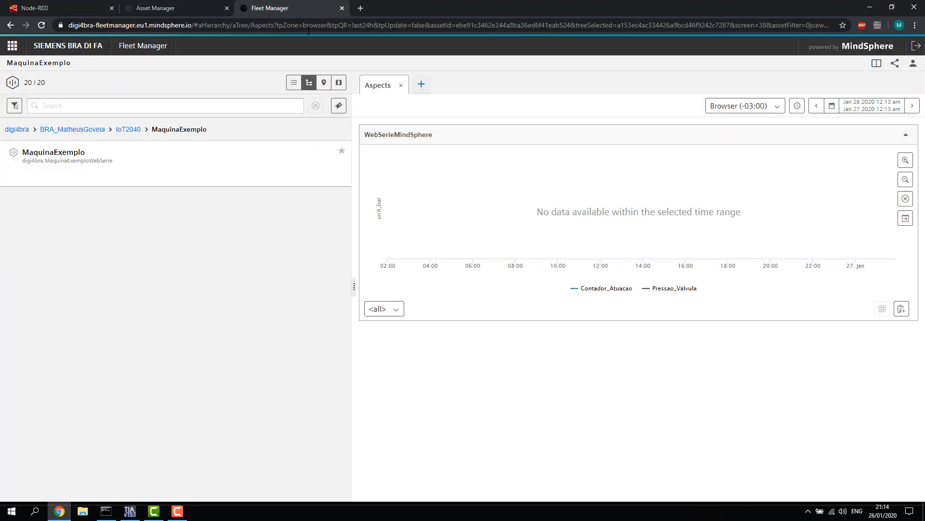
# - Show the Fleet Manager assets on the geographic map and zoom the map out
pyautogui.click(325, 86)
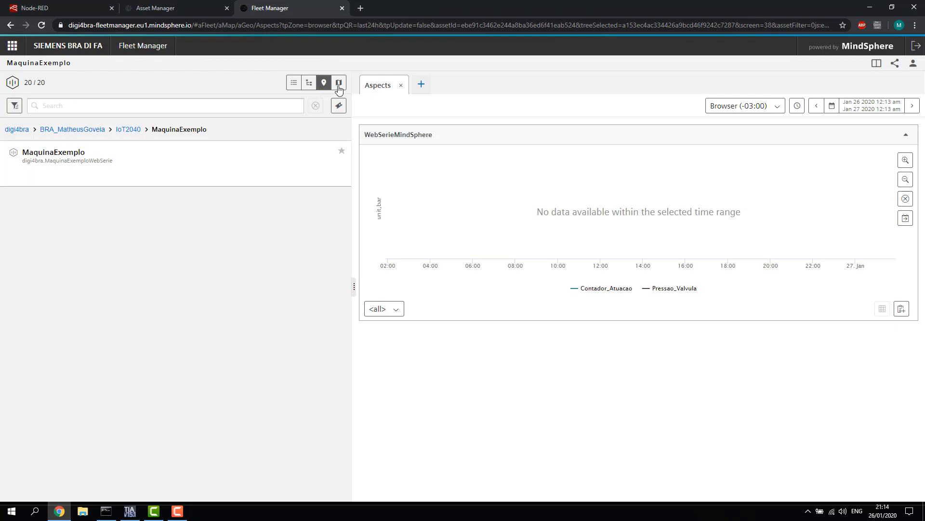
pyautogui.click(339, 89)
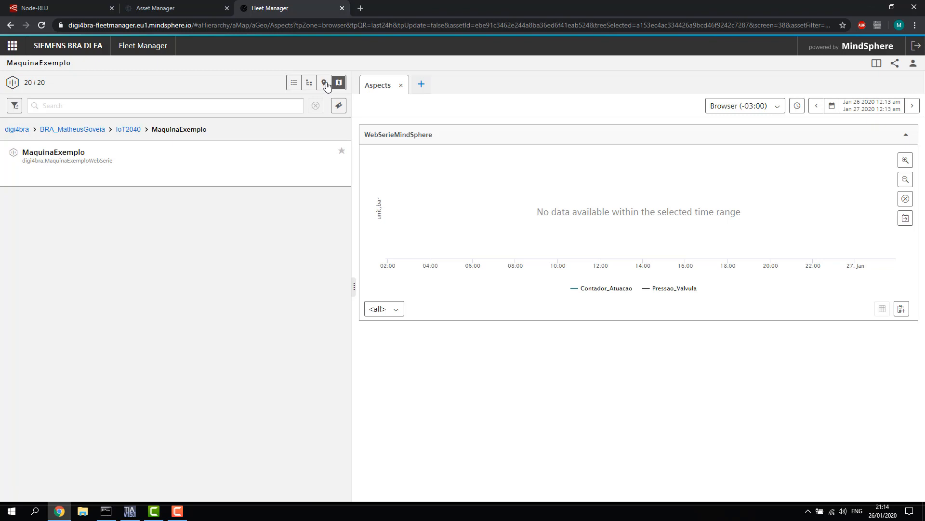
pyautogui.click(326, 85)
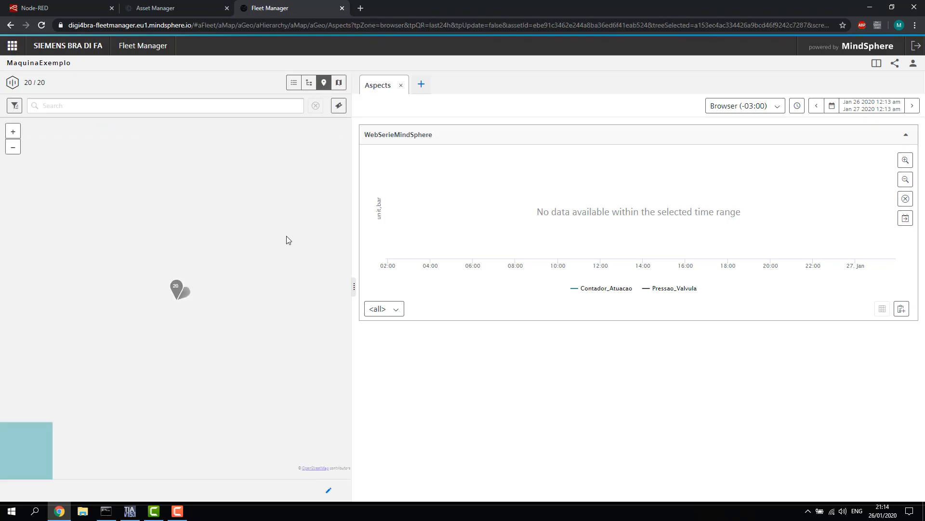
pyautogui.click(13, 147)
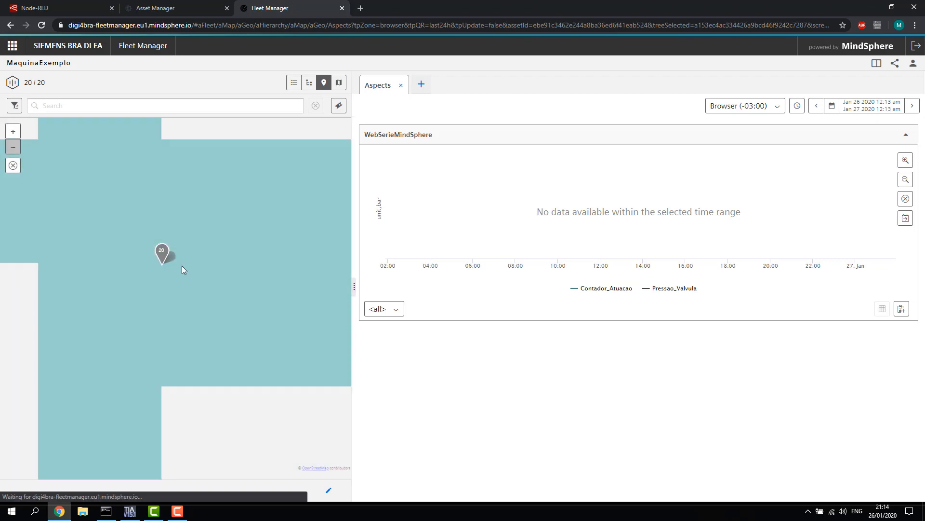
# - Examine the asset map from the grouped marker off West Africa across to Brazil and its southeastern coast
pyautogui.moveTo(159, 294); pyautogui.dragTo(210, 278)
pyautogui.scroll(-5, 209, 274)
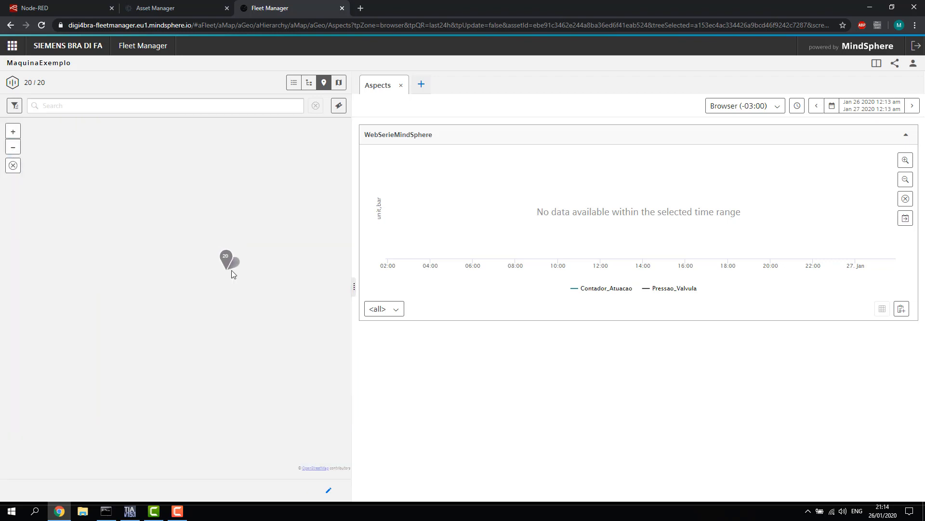
pyautogui.moveTo(228, 258)
pyautogui.mouseDown()
pyautogui.moveTo(211, 343)
pyautogui.moveTo(219, 333)
pyautogui.moveTo(210, 316)
pyautogui.moveTo(228, 285)
pyautogui.mouseUp()
pyautogui.scroll(3, 230, 351)
pyautogui.scroll(3, 210, 317)
pyautogui.scroll(-3, 228, 286)
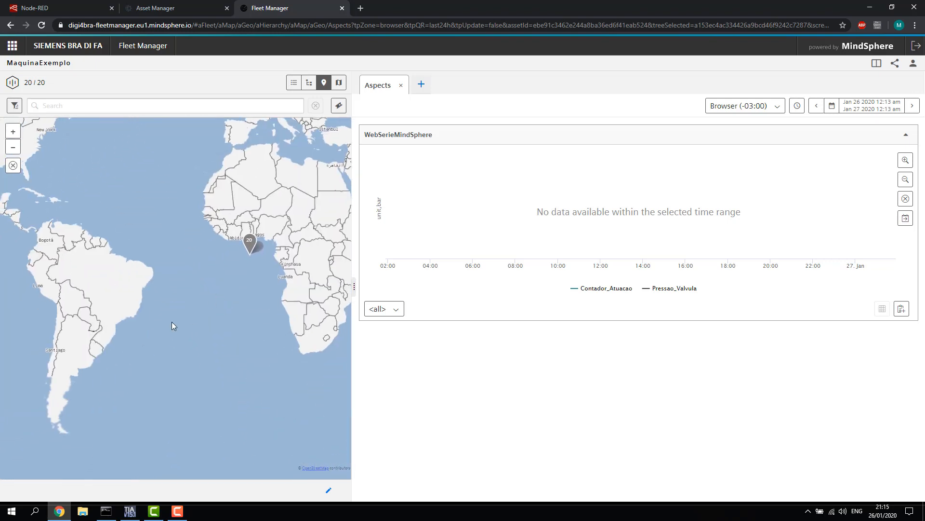
pyautogui.moveTo(171, 322); pyautogui.dragTo(200, 266)
pyautogui.scroll(2, 198, 259)
pyautogui.moveTo(258, 255); pyautogui.dragTo(224, 264)
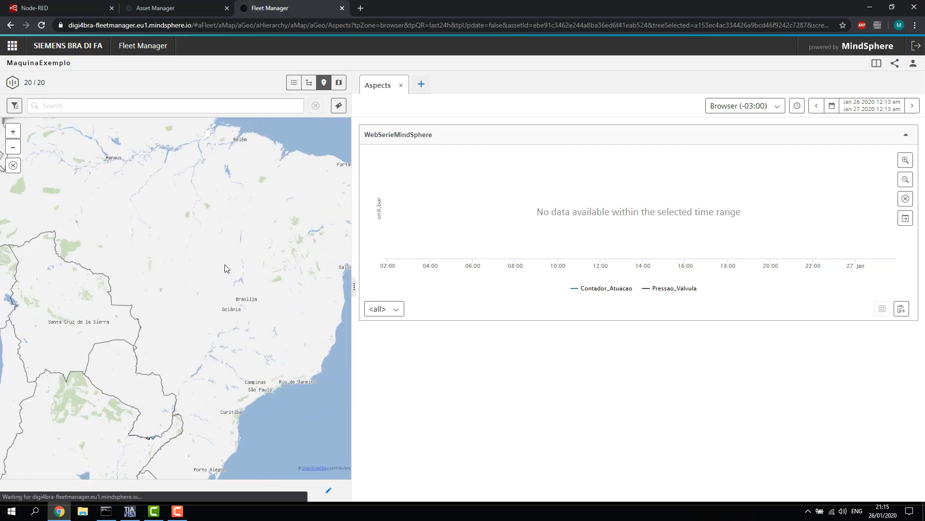
pyautogui.scroll(-3, 227, 266)
pyautogui.scroll(3, 242, 288)
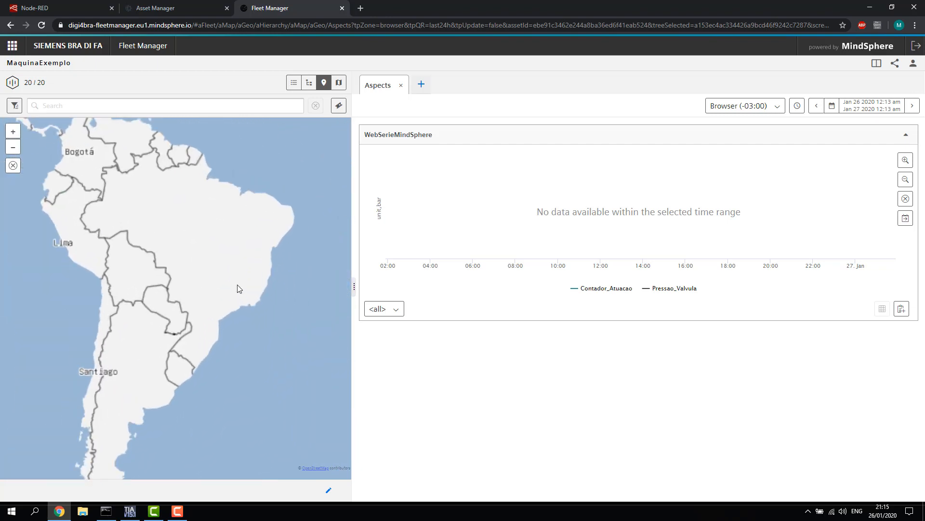
pyautogui.moveTo(224, 290); pyautogui.dragTo(206, 318)
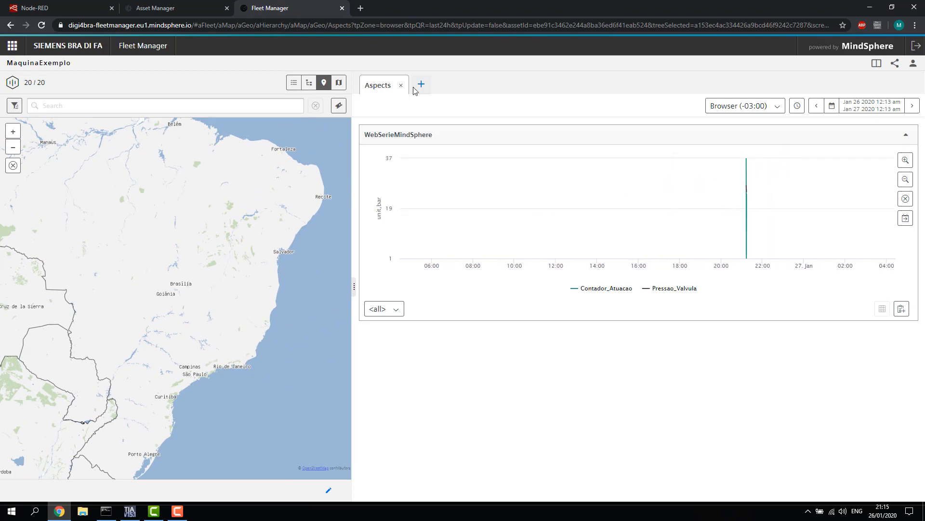
# - Return to the asset hierarchy and examine the Contador_Atuacao and Pressao_Valvula points around 21:10 closely in MaquinaExemplo's WebSerieMindSphere chart
pyautogui.click(309, 83)
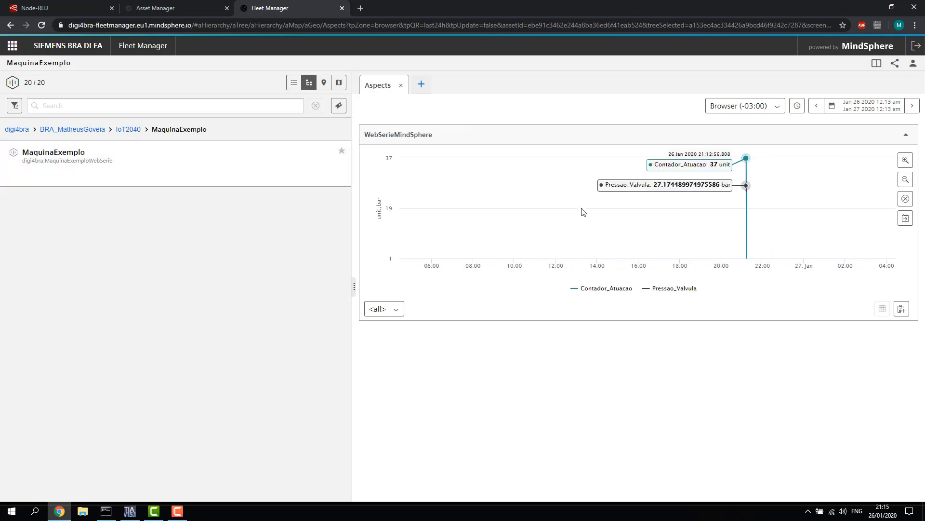
pyautogui.click(907, 161)
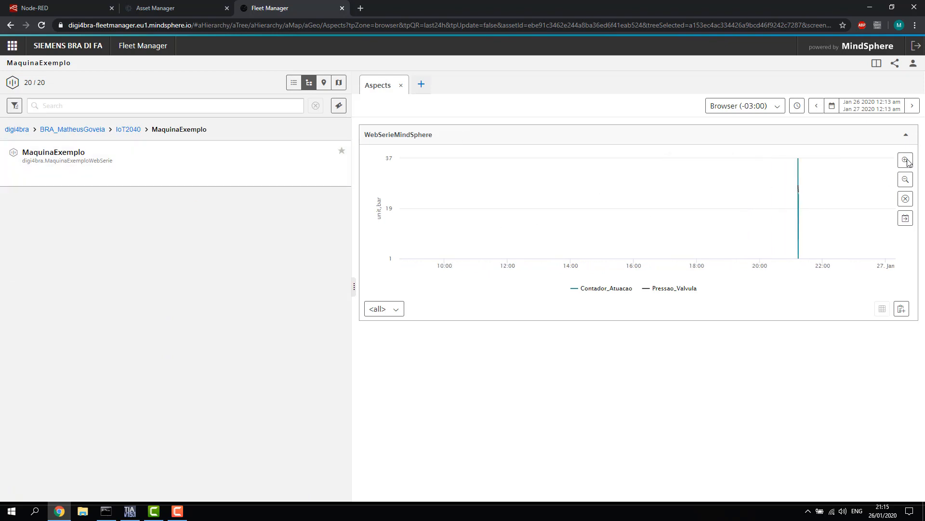
pyautogui.click(906, 160)
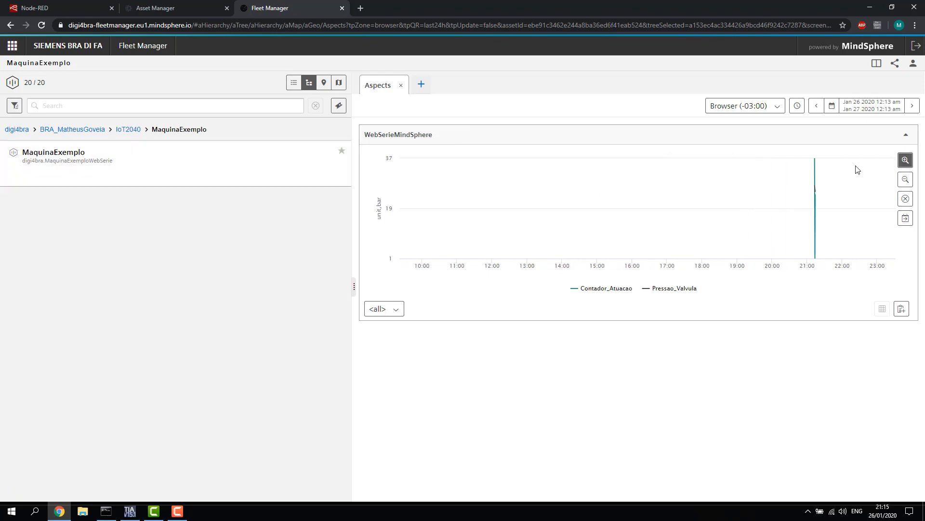
pyautogui.click(907, 161)
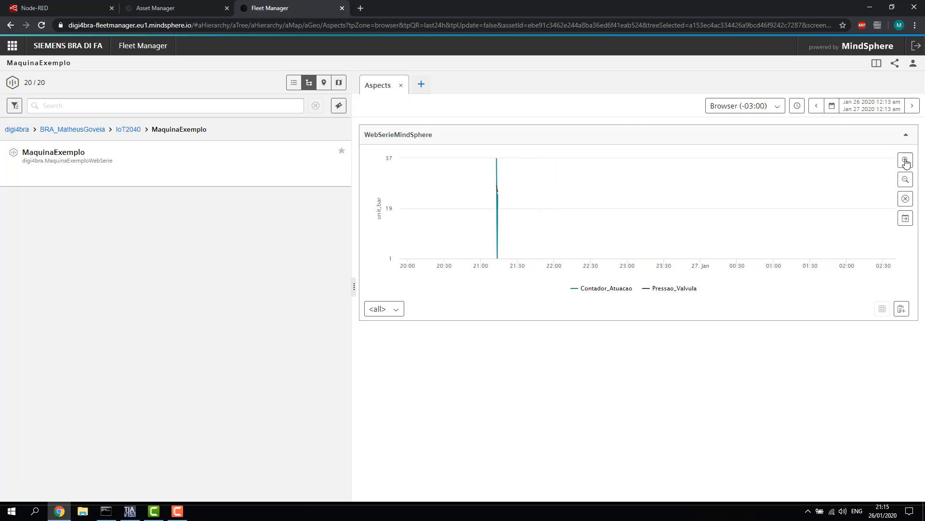
pyautogui.click(905, 160)
pyautogui.click(905, 160)
pyautogui.click(905, 160)
pyautogui.click(905, 160)
pyautogui.moveTo(596, 202); pyautogui.dragTo(814, 221)
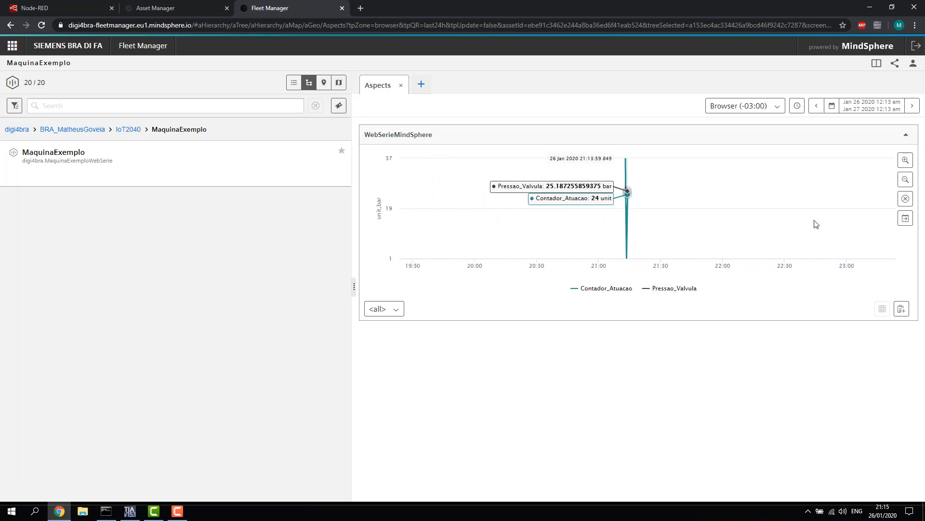
pyautogui.click(905, 161)
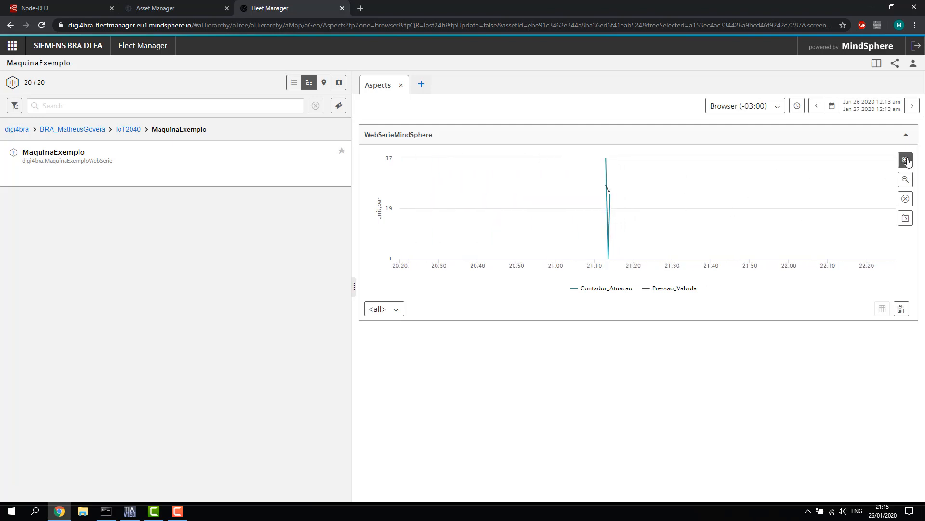
pyautogui.click(906, 161)
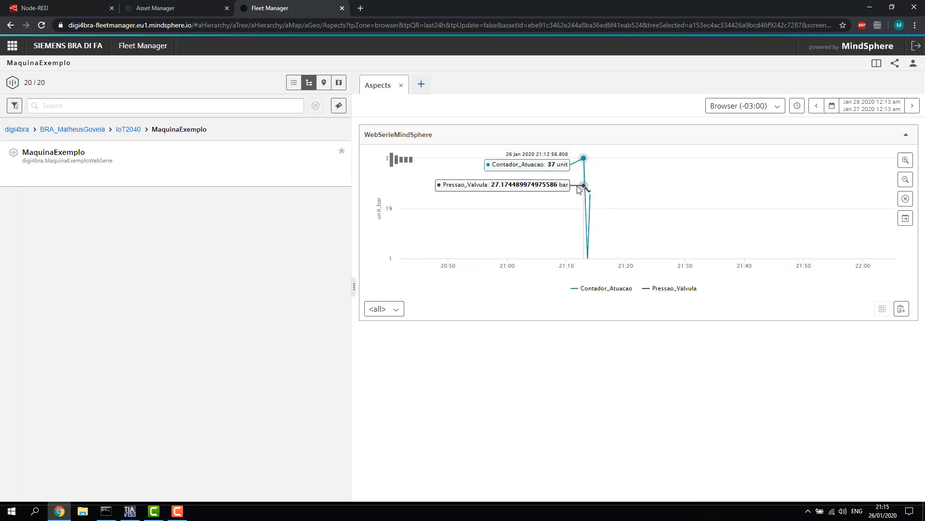